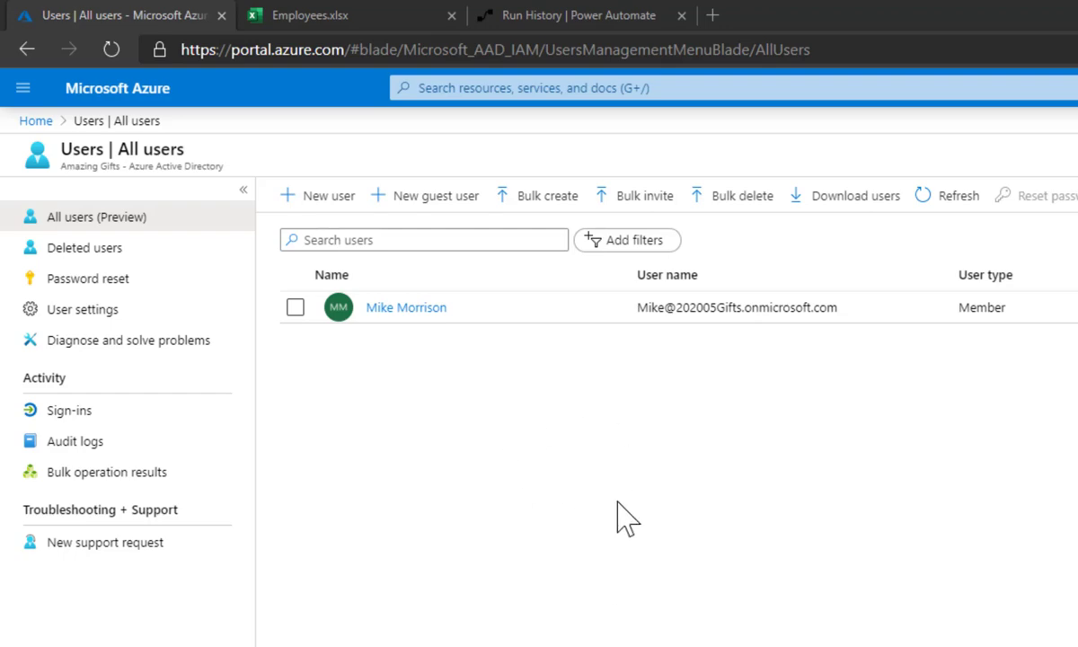
Switch to the Employees.xlsx workbook to review its 16-employee table in Excel Online
click(353, 15)
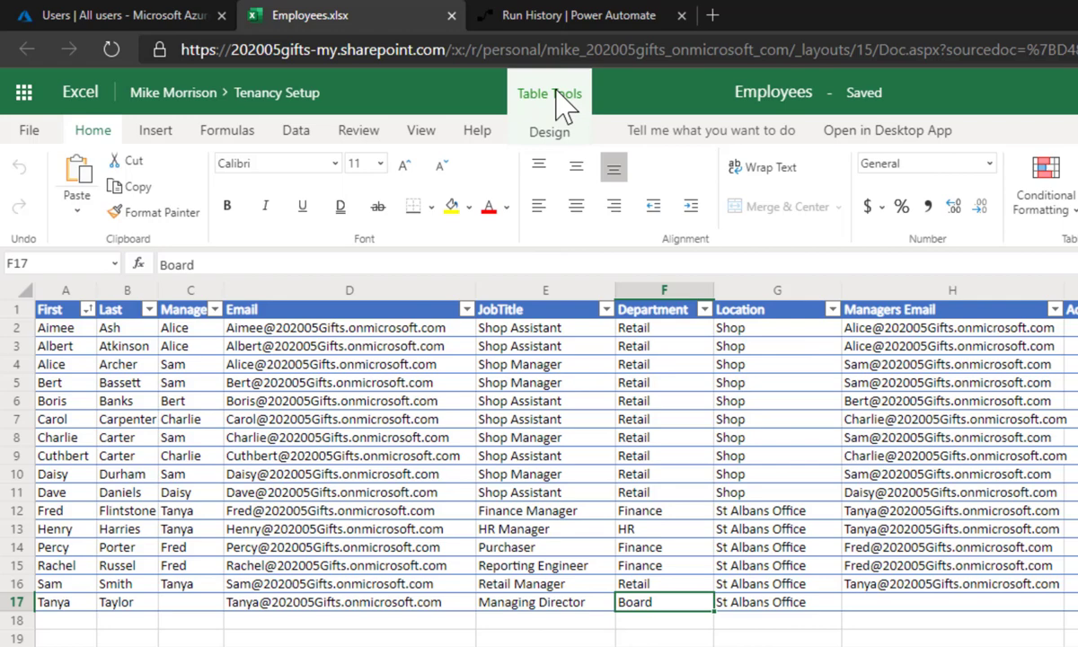
Create a blank instant flow named 'Add Employees' with the 'Manually trigger a flow' trigger
click(553, 22)
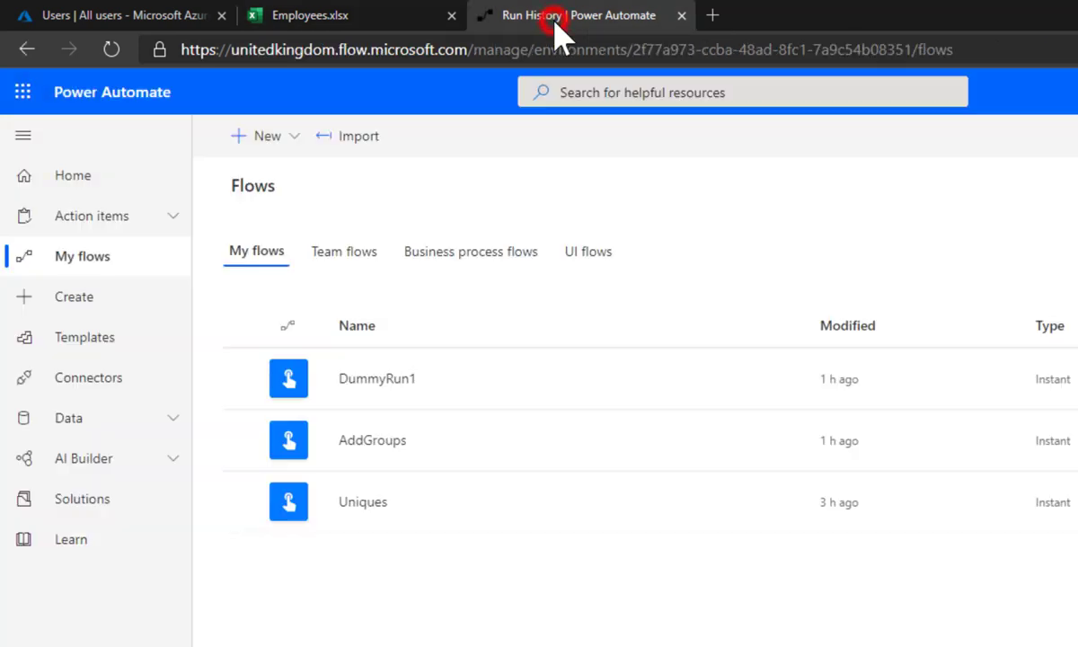
click(295, 141)
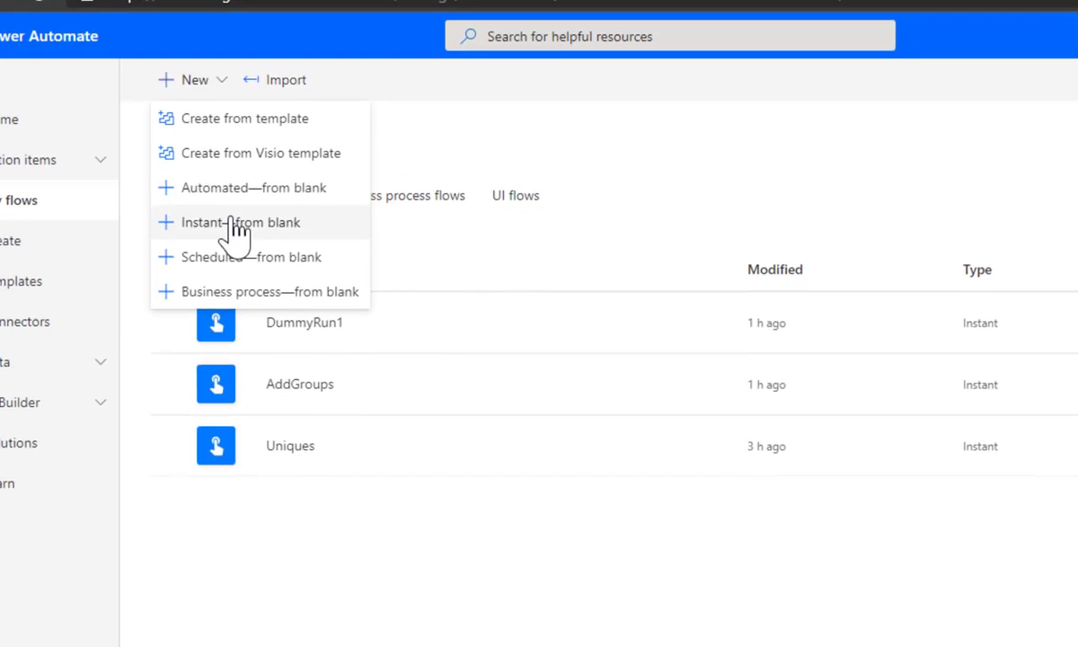
click(43, 79)
click(599, 135)
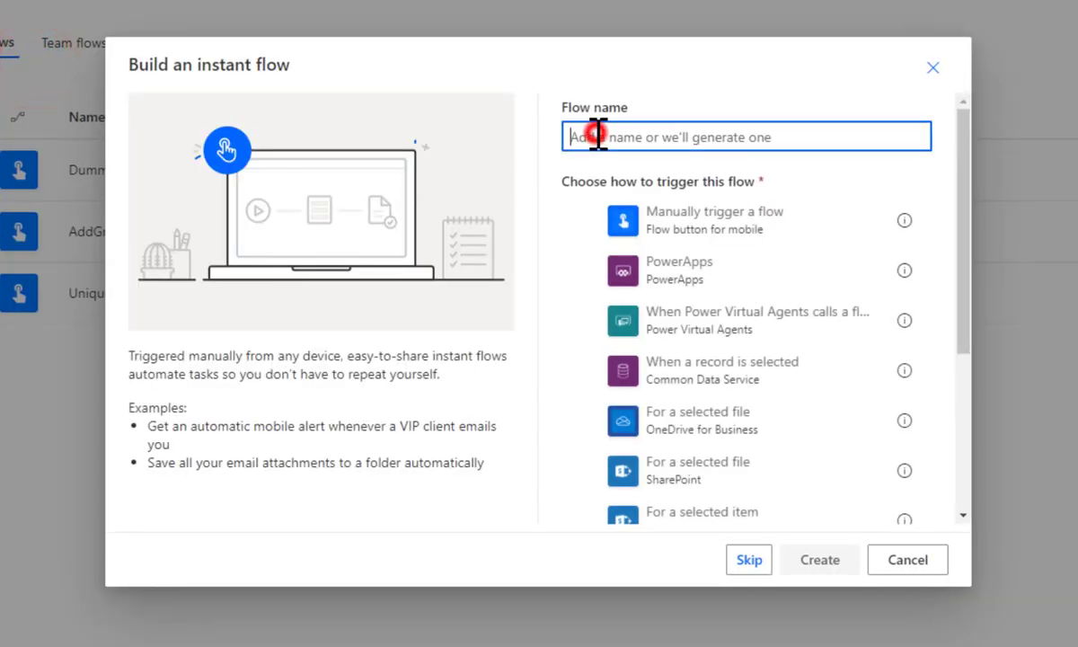
text(Add Employees)
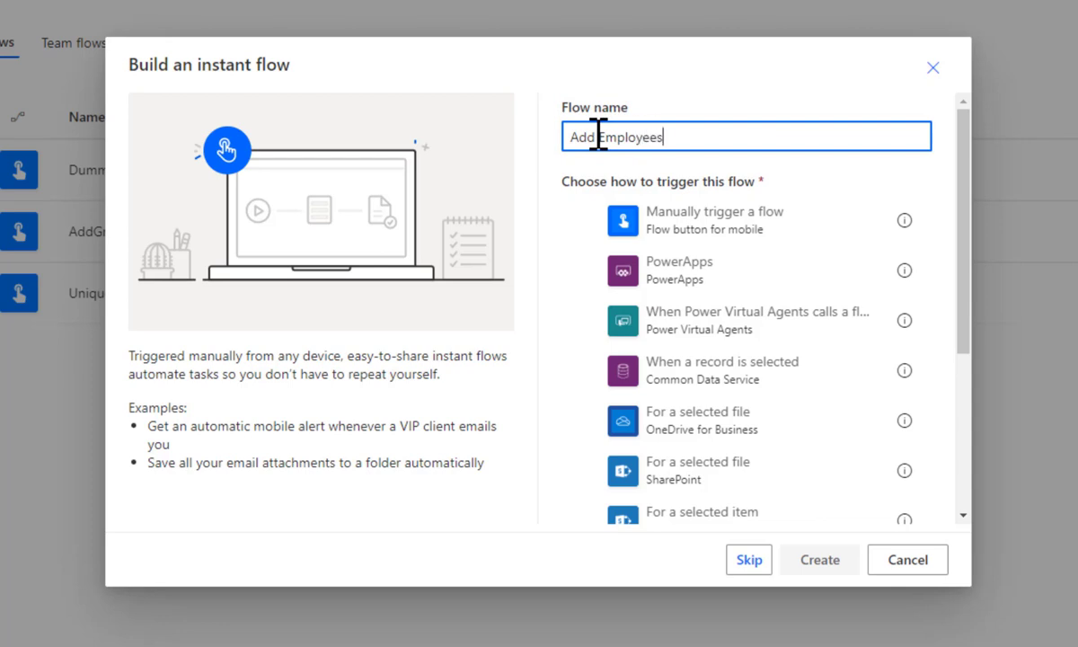
click(690, 235)
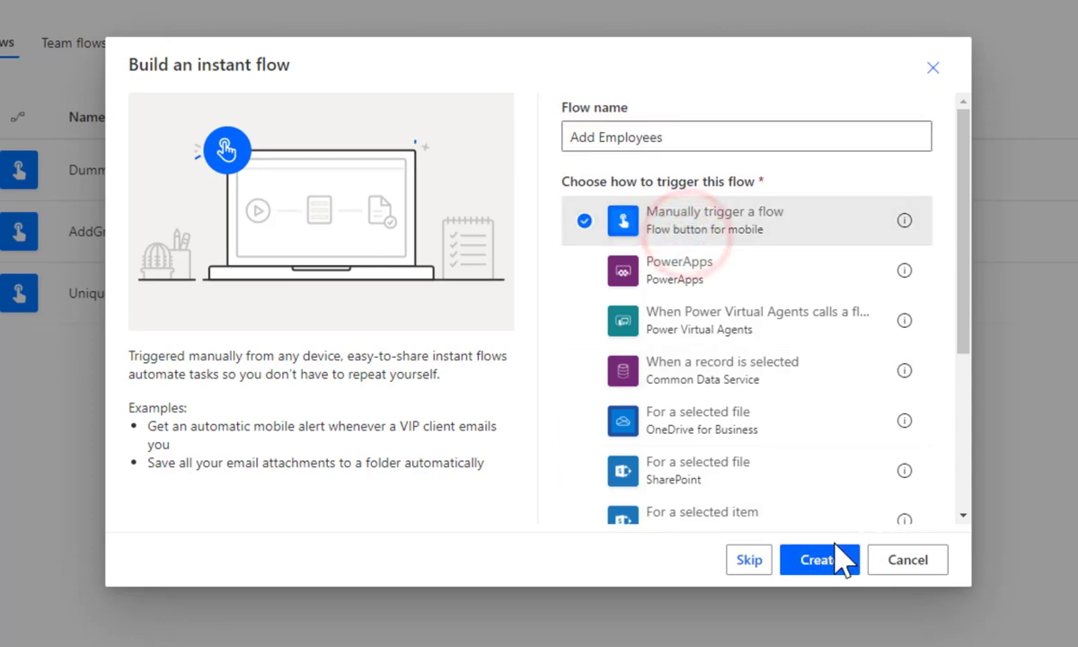
click(822, 562)
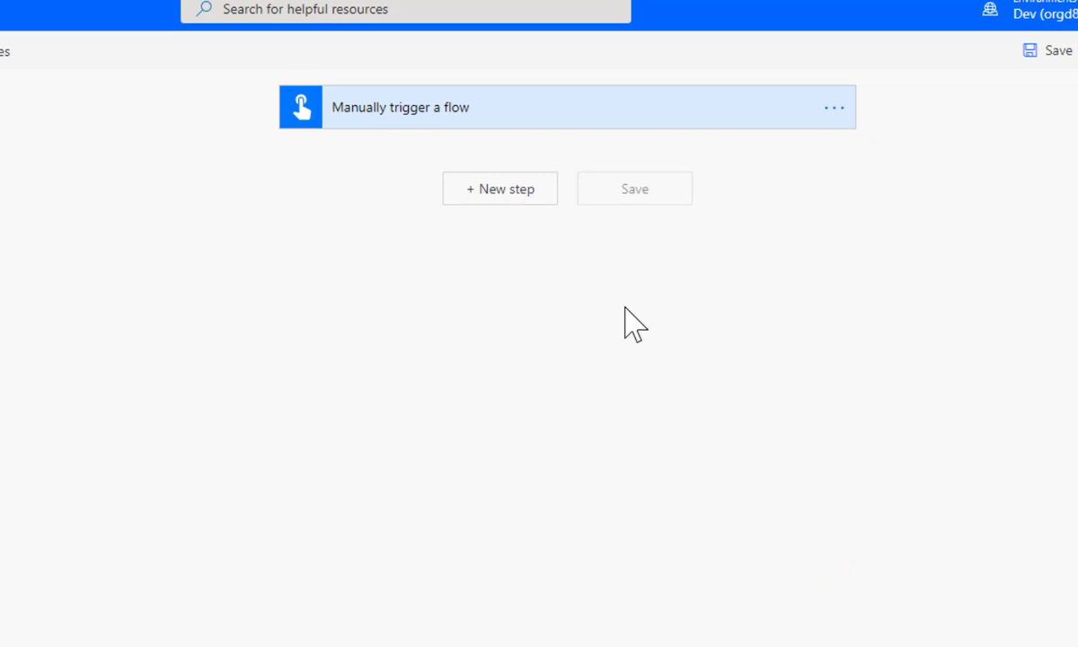
Add a Scope action after the manual trigger and rename it 'Get Employee Data'
click(492, 207)
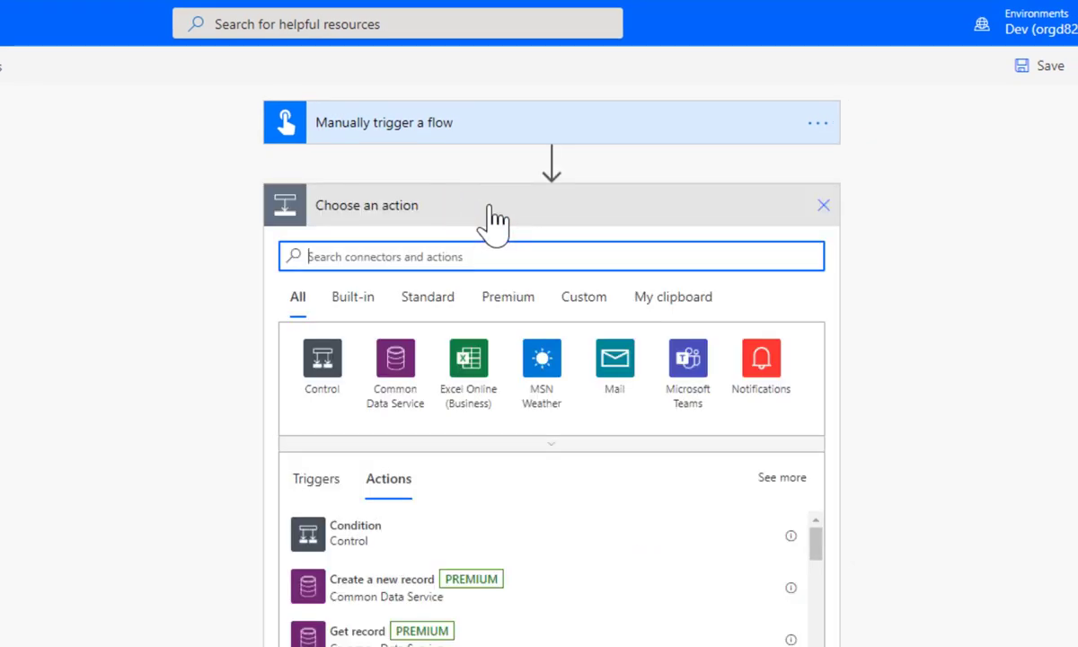
text(scope)
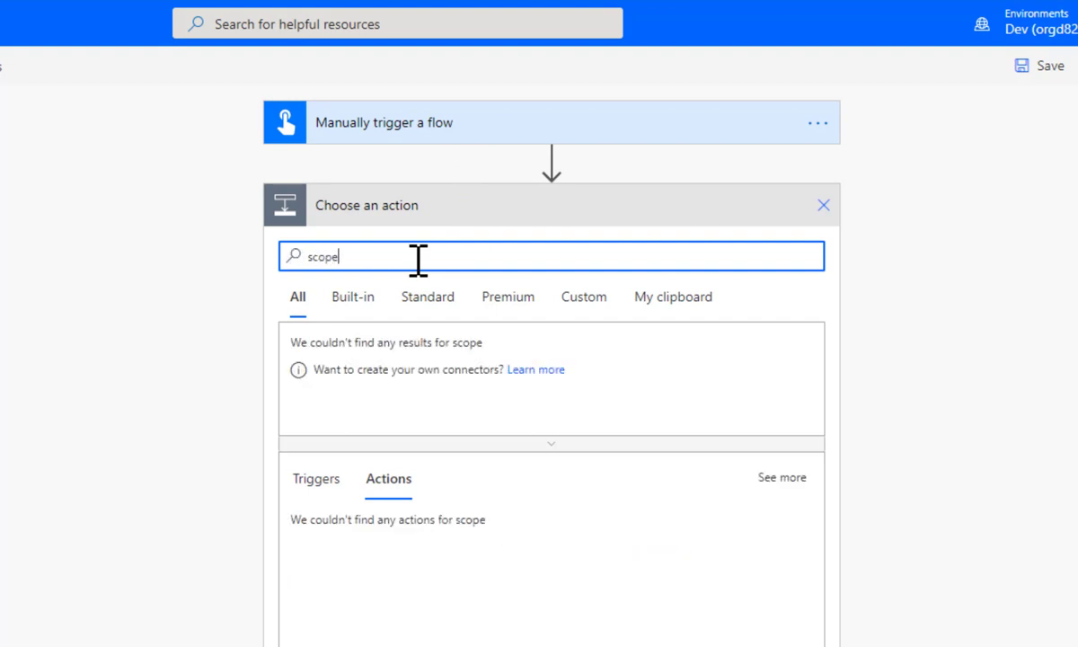
click(350, 465)
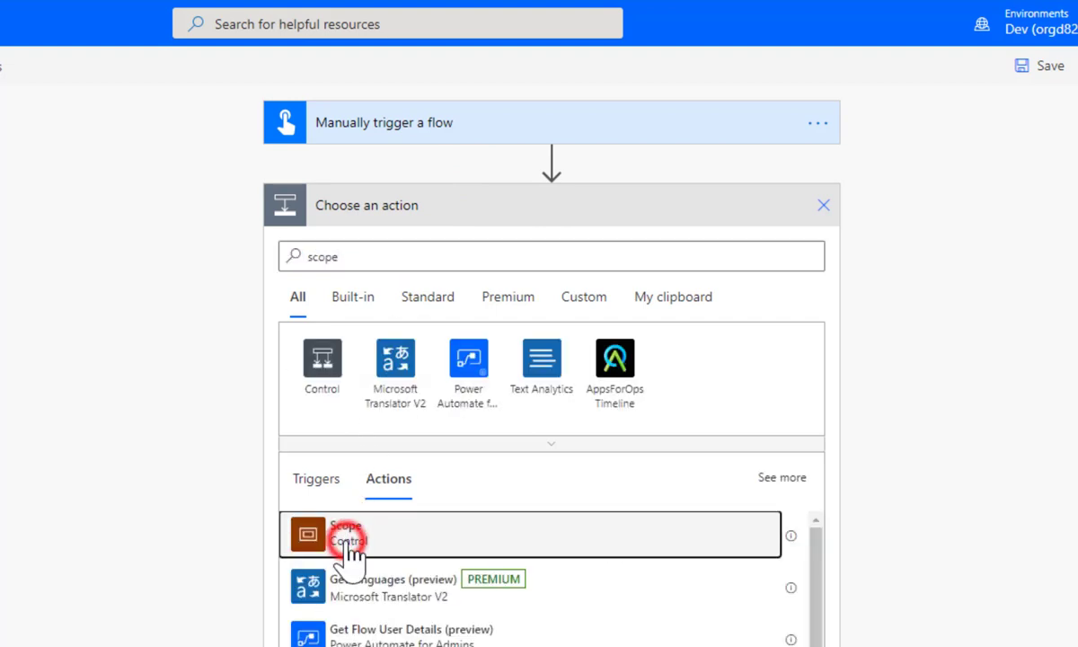
click(826, 205)
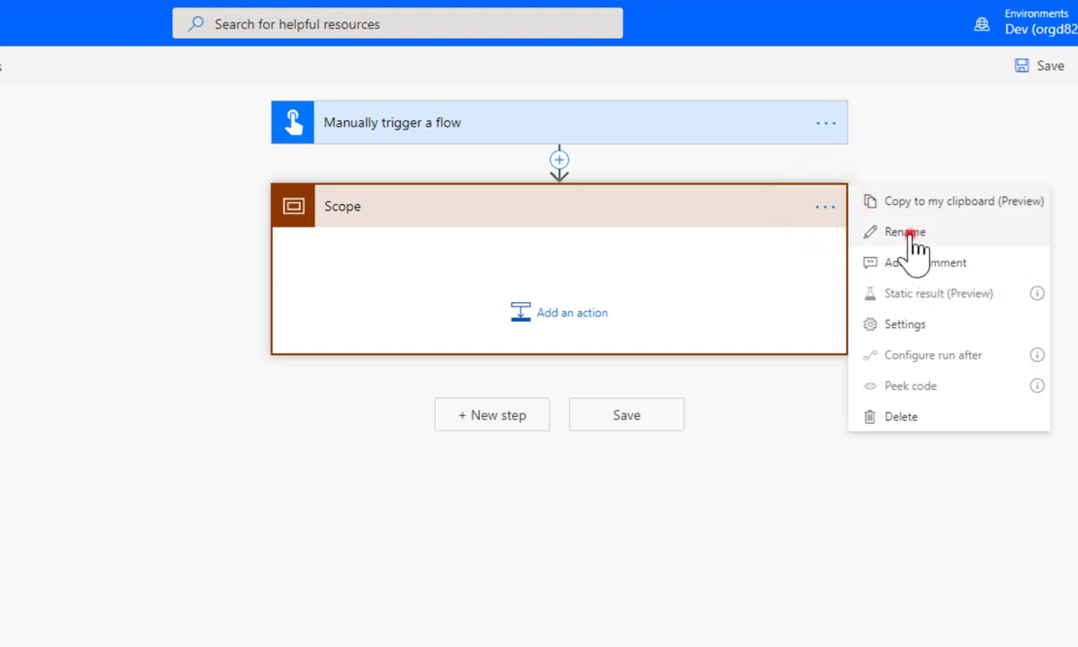
click(907, 234)
text(Get Employee)
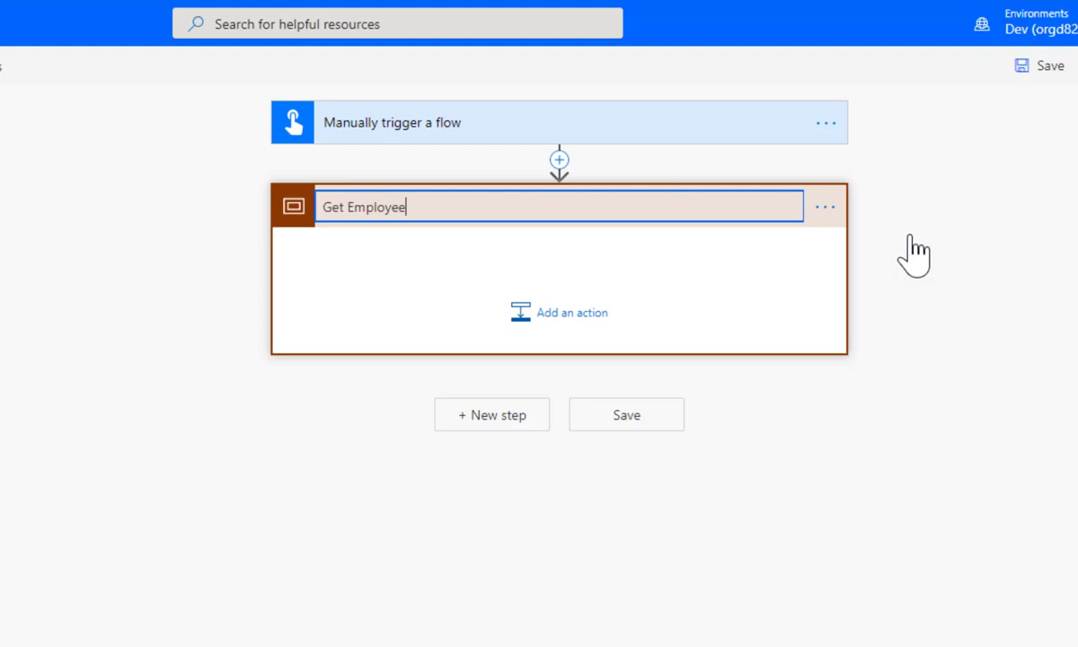
text( Data)
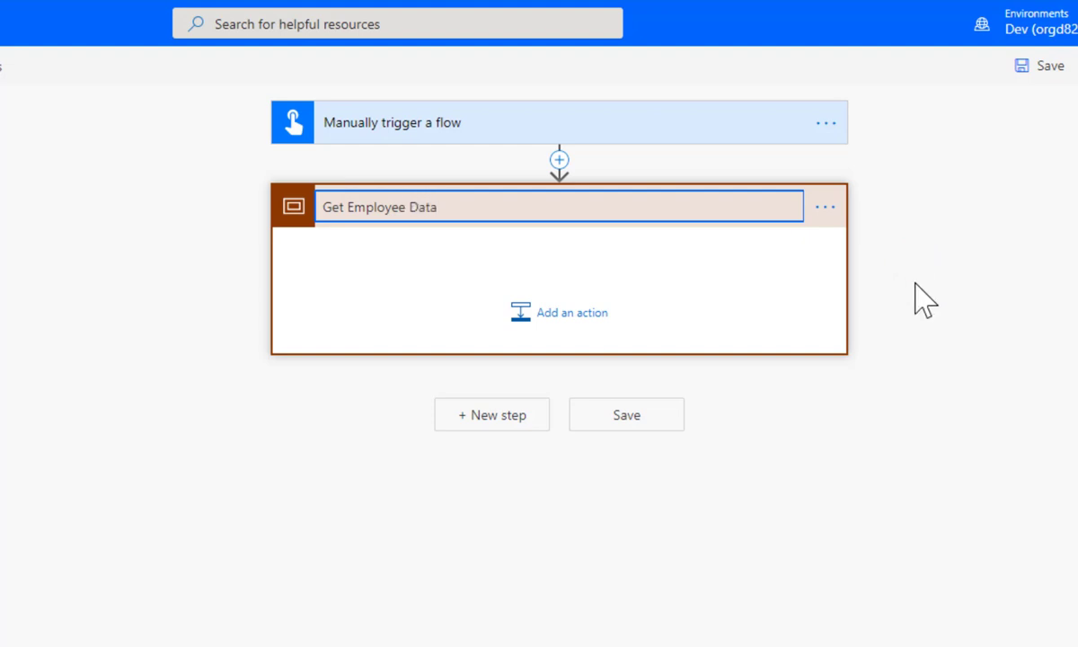
Add the Excel Online (Business) 'List rows present in a table' action inside Get Employee Data
click(575, 311)
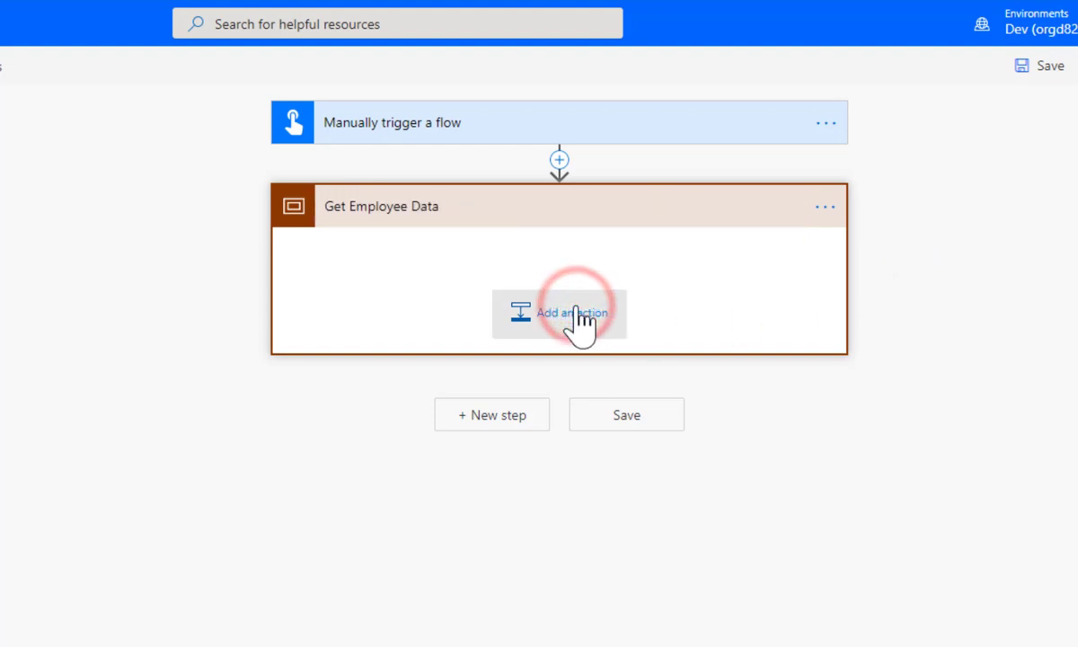
click(575, 313)
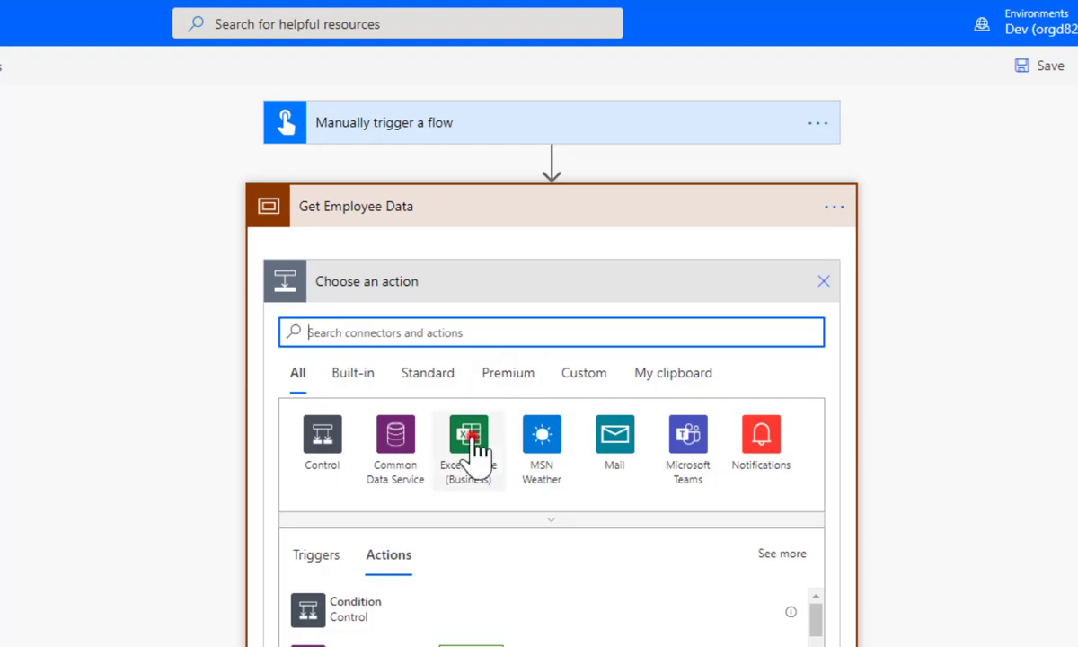
click(476, 431)
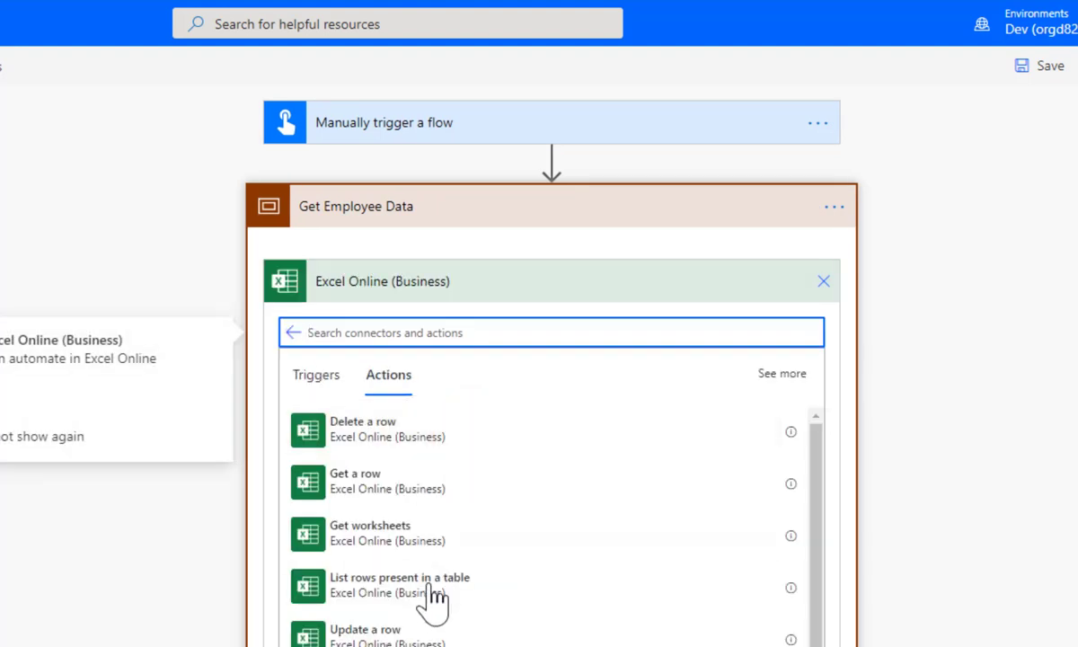
click(403, 589)
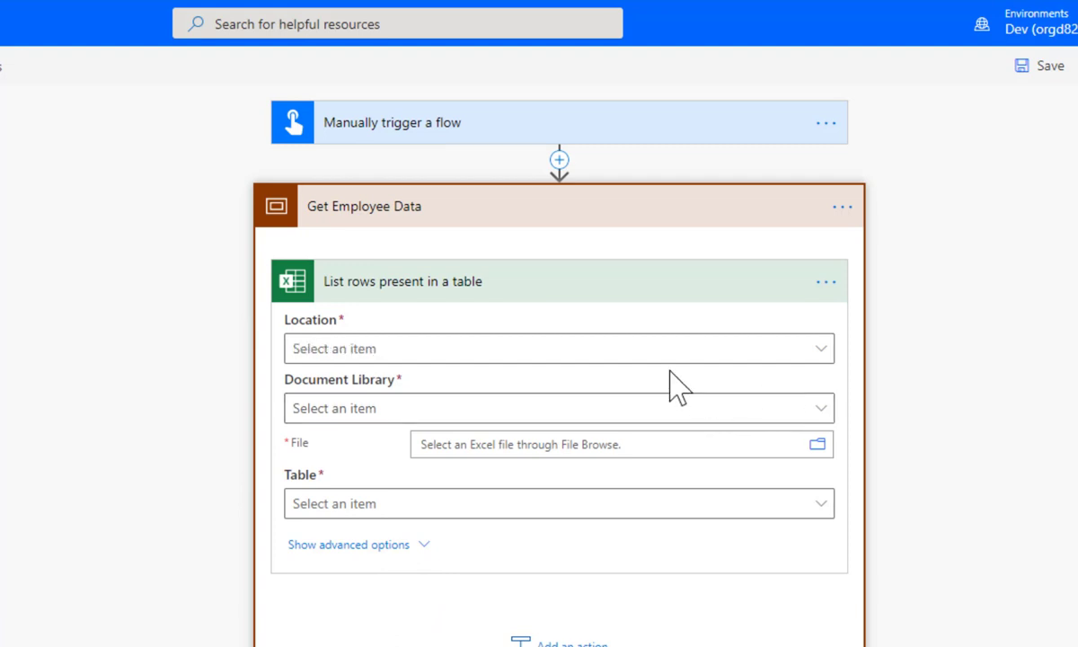
Point it at OneDrive for Business, OneDrive, /Tenancy Setup/Employees.xlsx and the Employees table
click(819, 350)
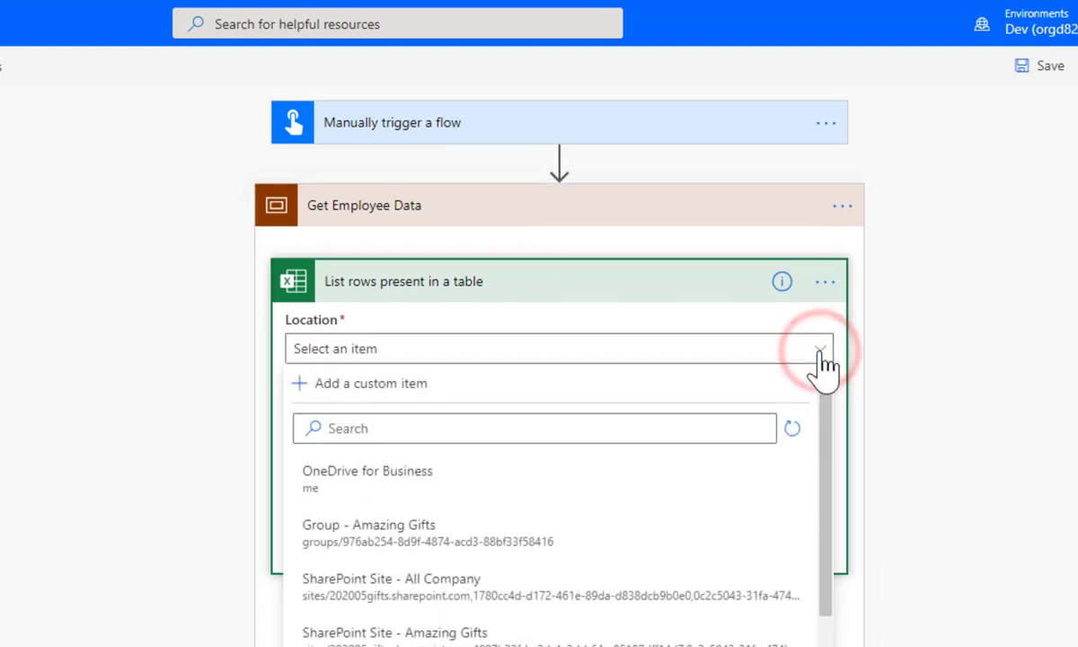
click(447, 473)
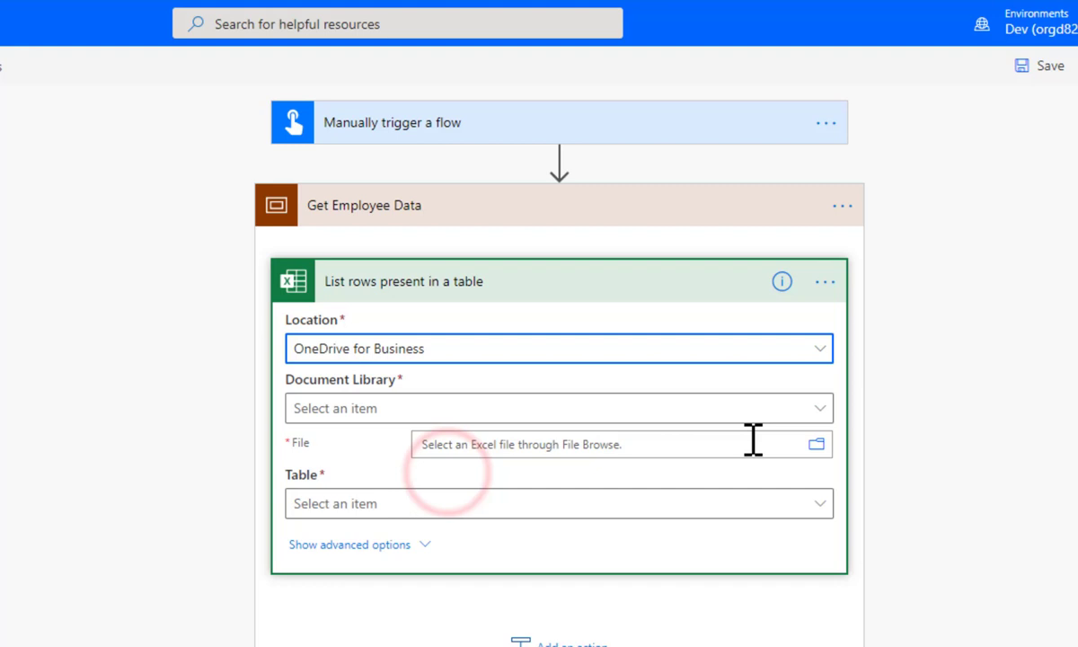
click(819, 409)
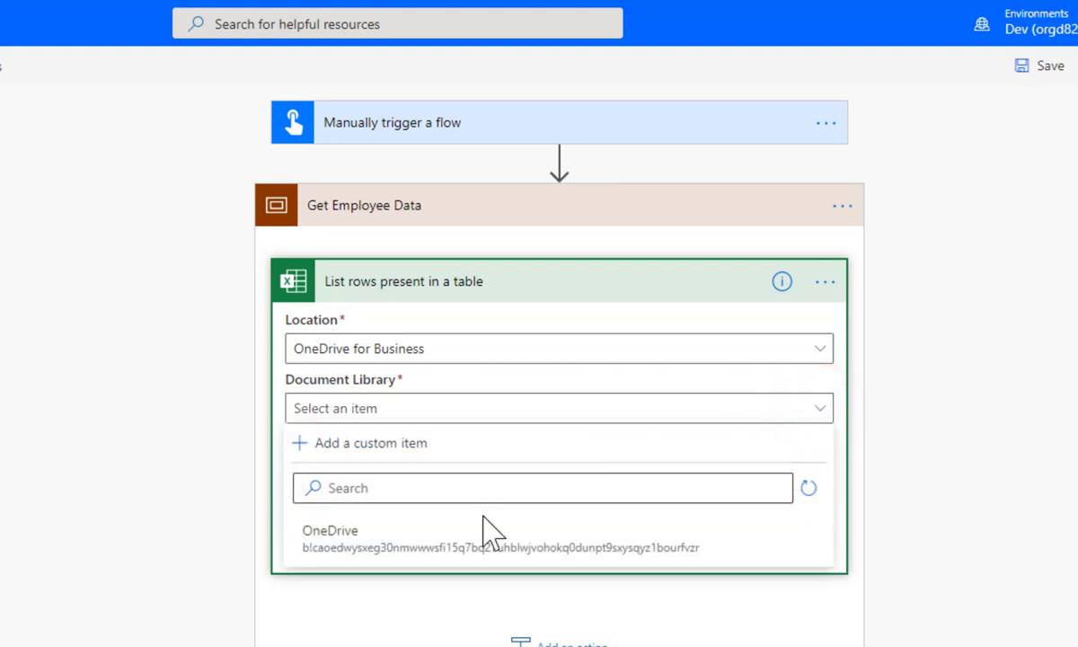
click(463, 476)
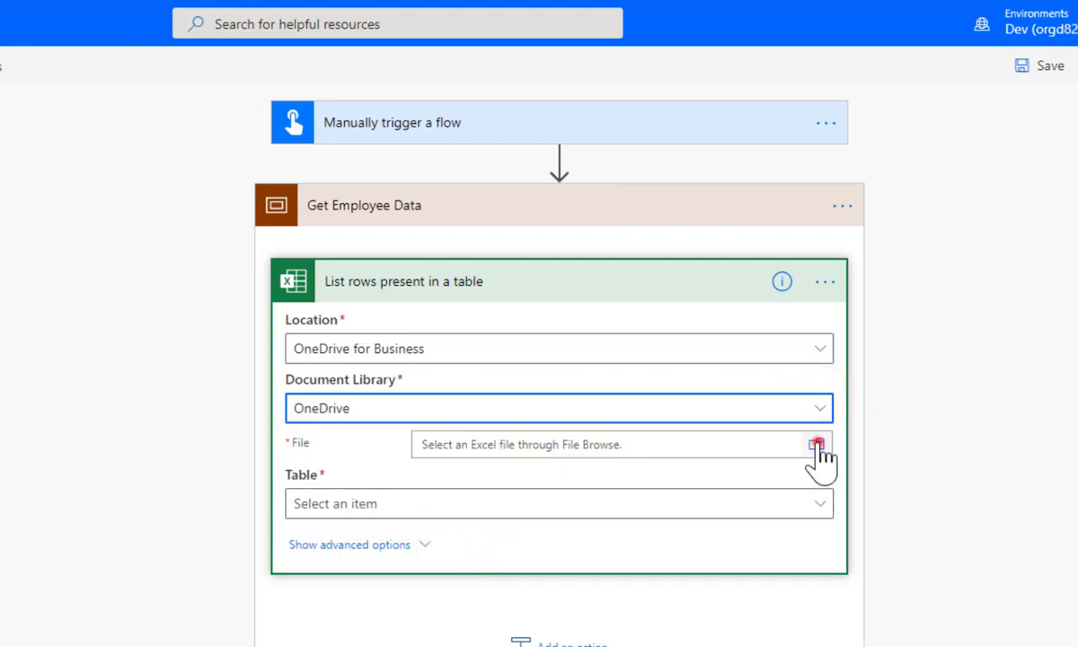
click(816, 445)
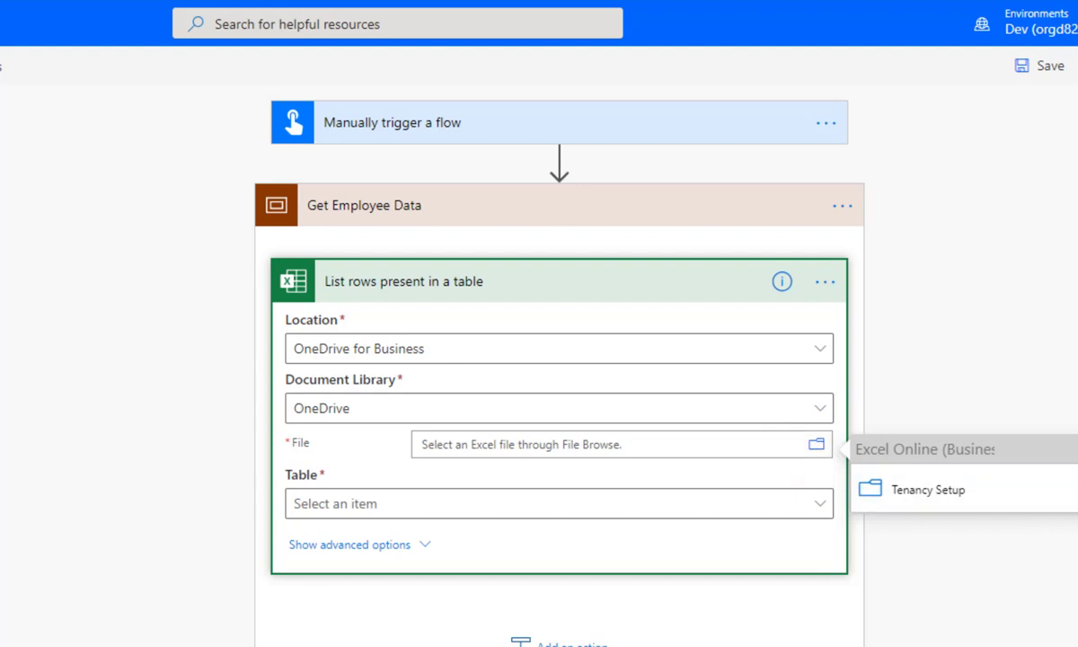
click(928, 489)
click(942, 491)
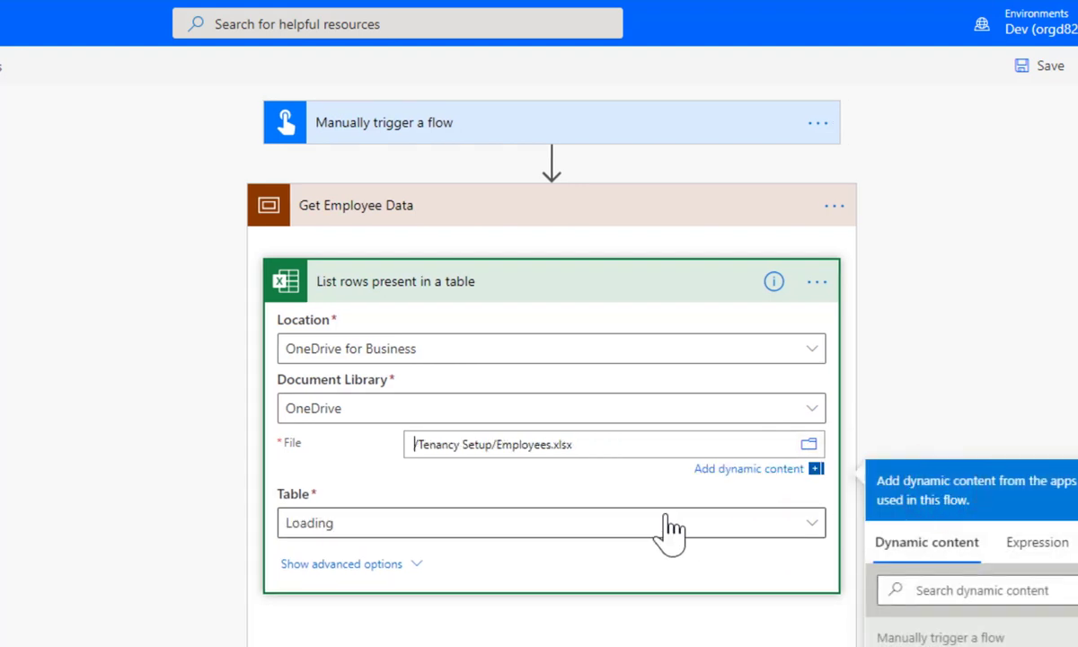
click(658, 522)
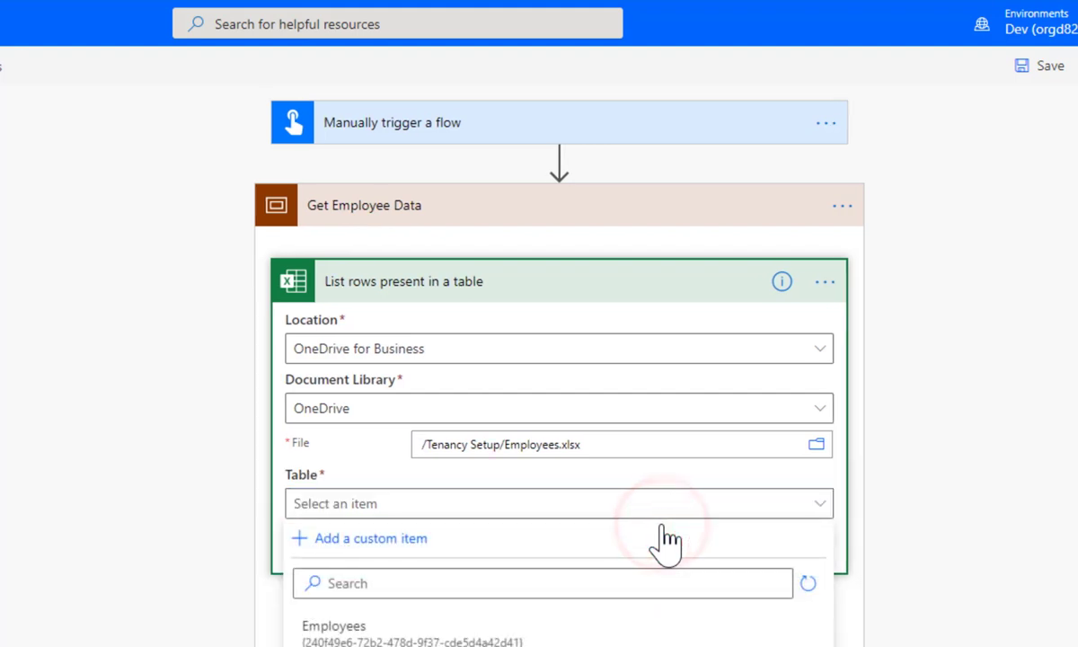
click(386, 626)
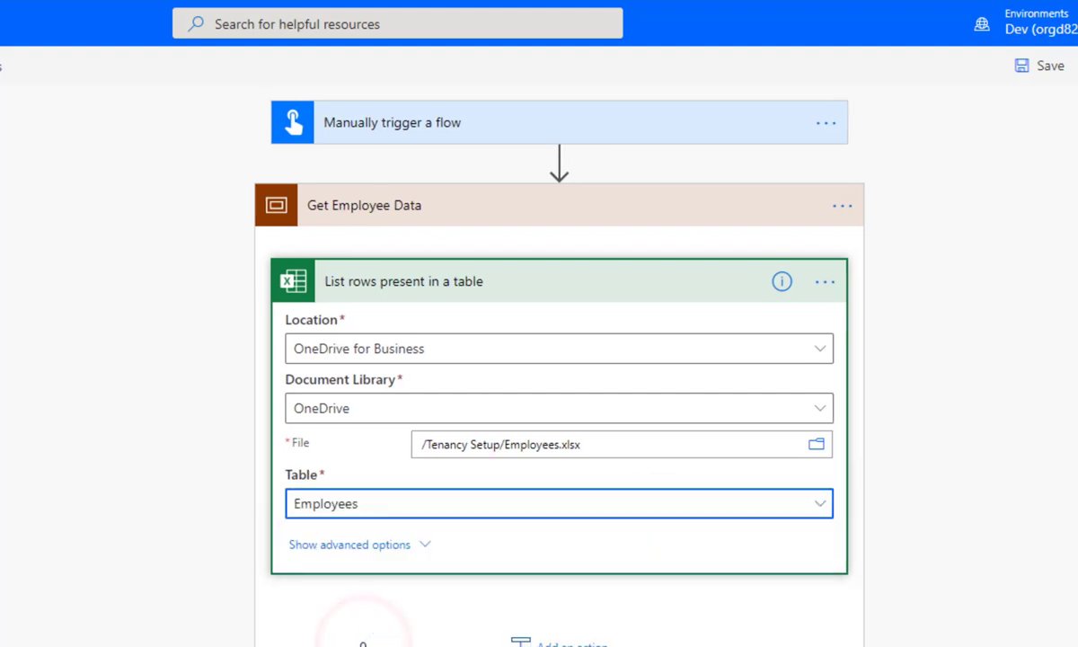
Collapse Get Employee Data and add a second Scope after it
click(588, 216)
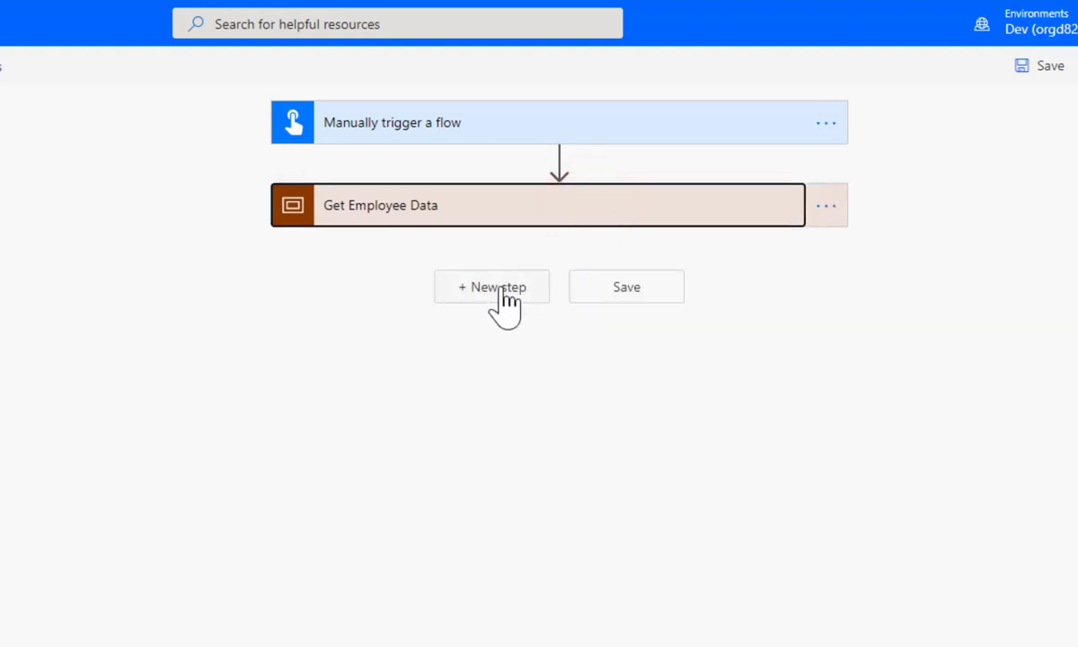
click(500, 288)
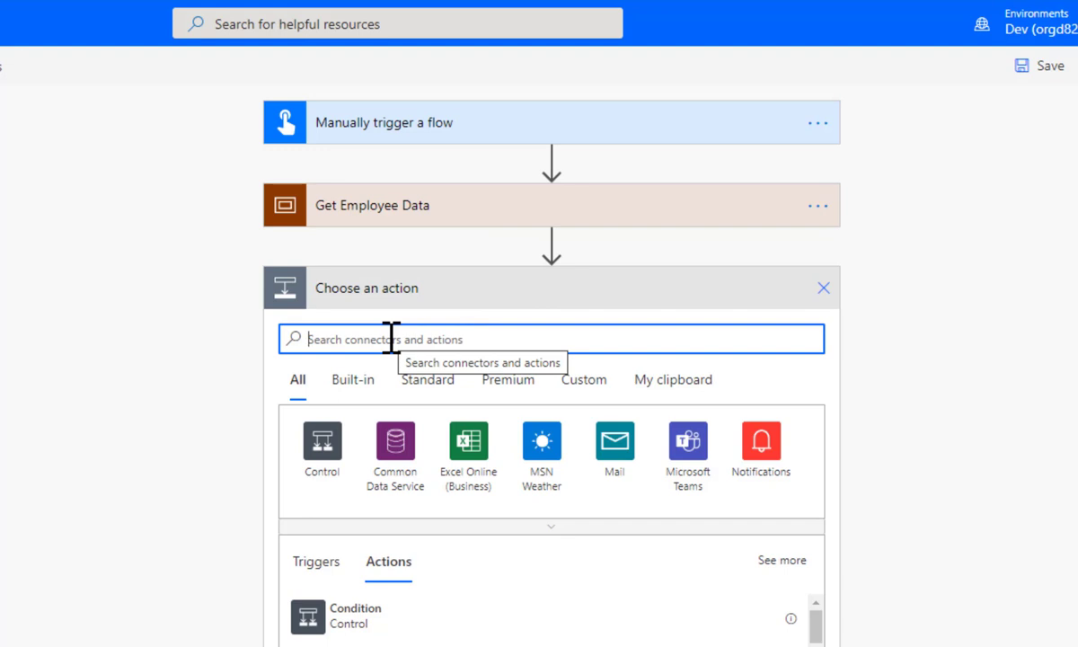
text(scope)
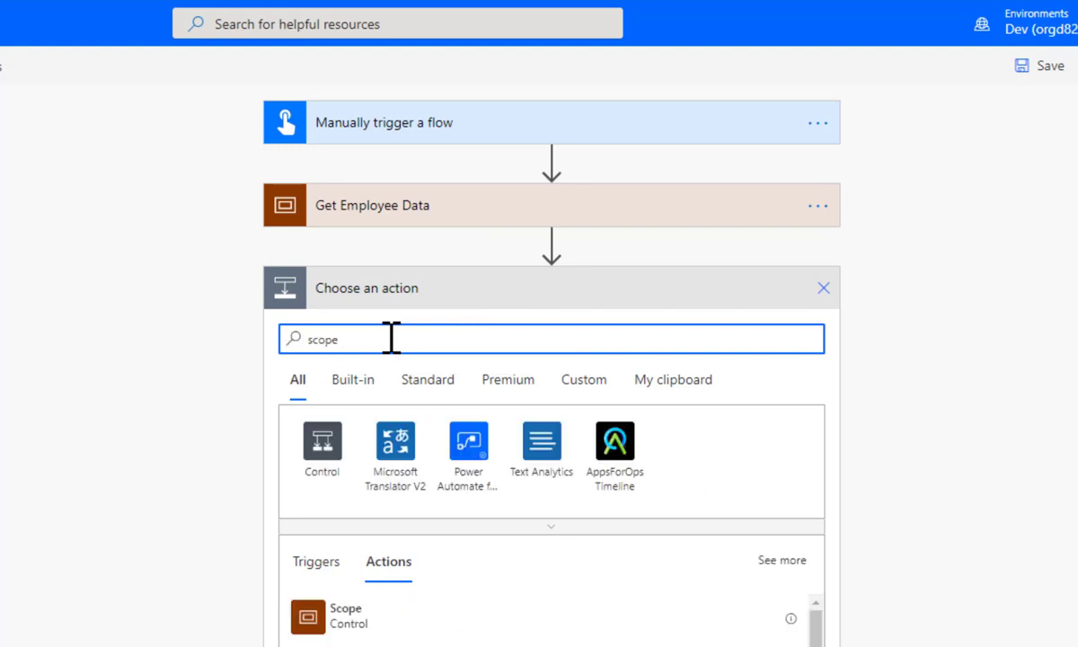
click(356, 616)
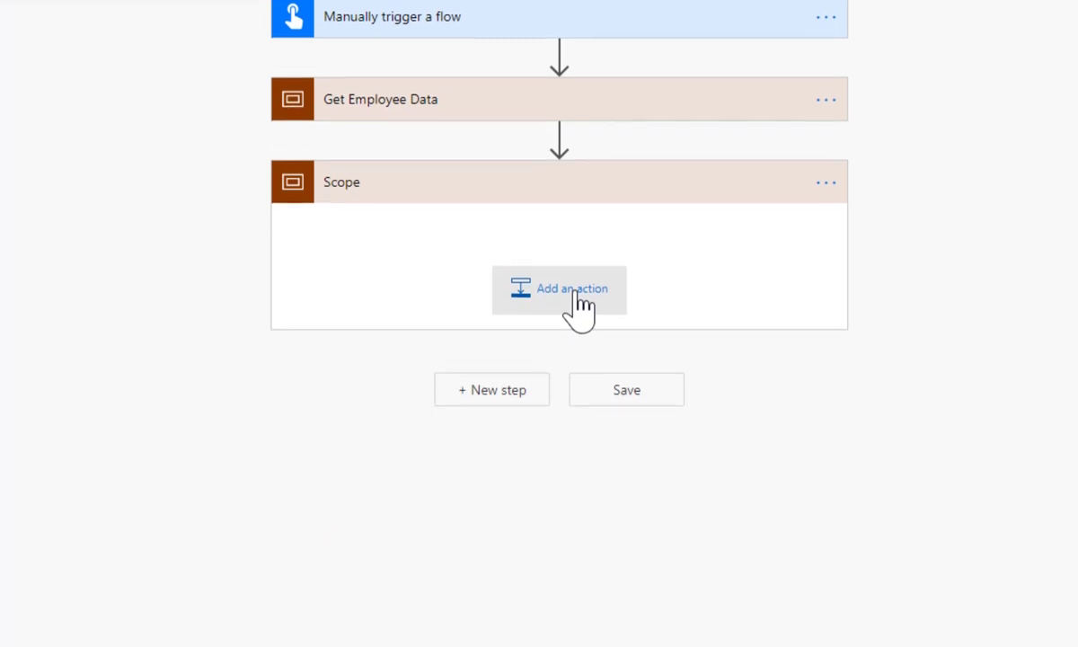
Put an Apply to each loop in the new Scope, iterating over the Excel 'value' output
click(575, 289)
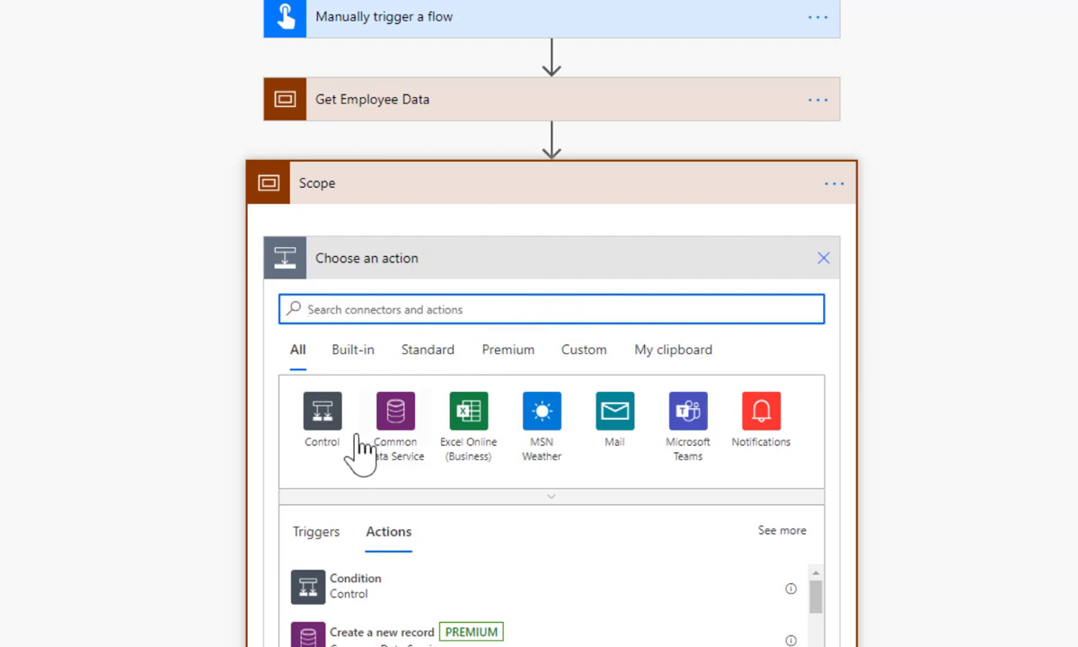
click(324, 411)
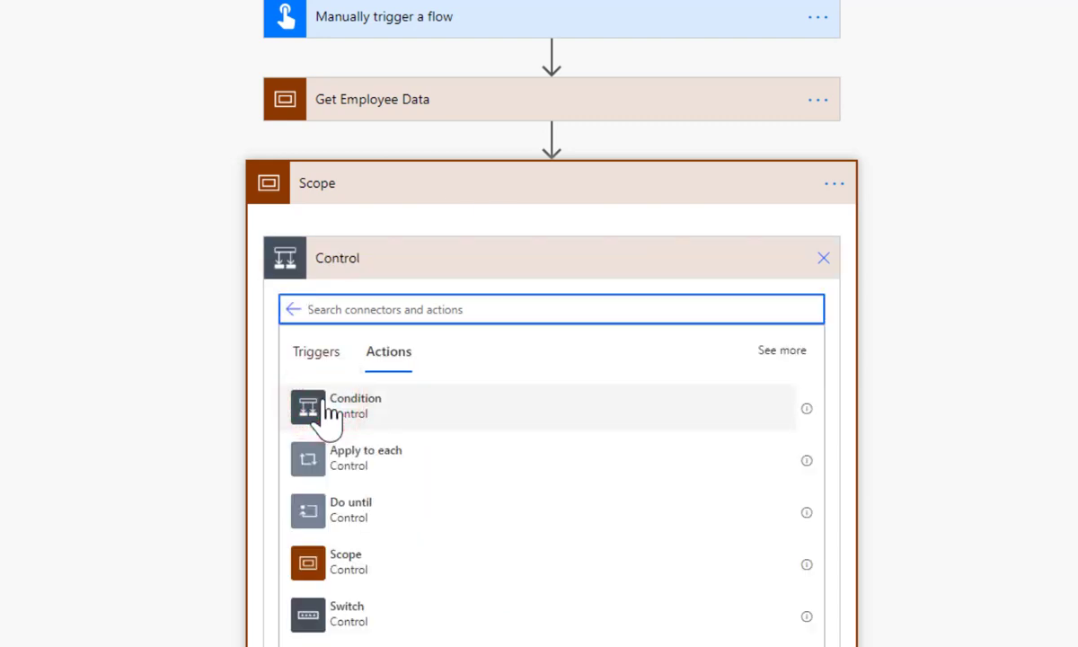
click(382, 467)
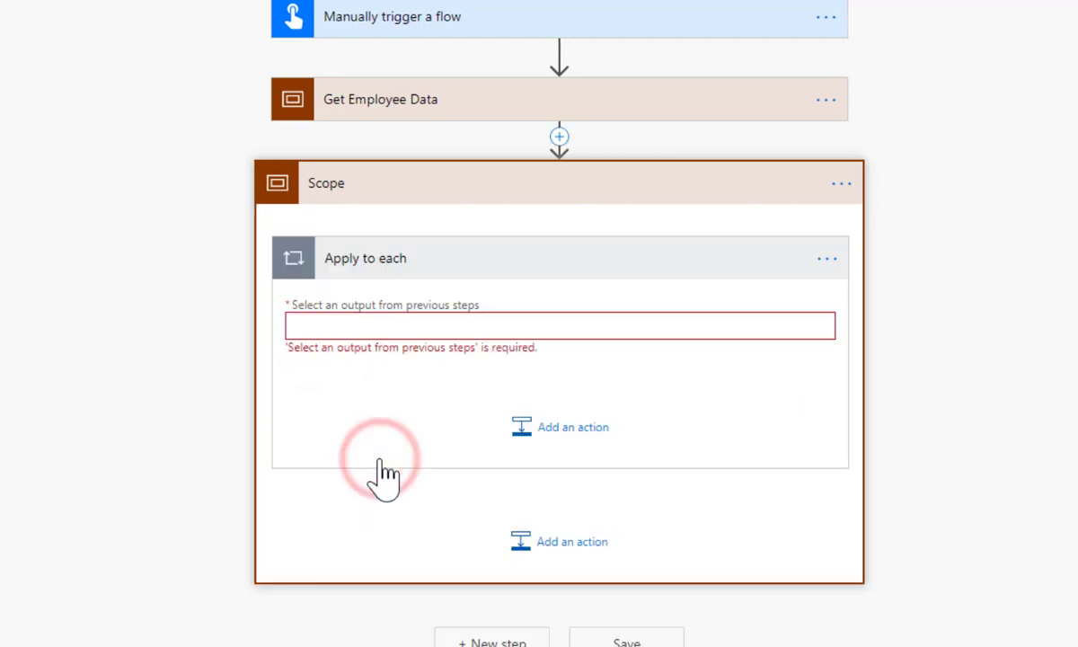
click(376, 324)
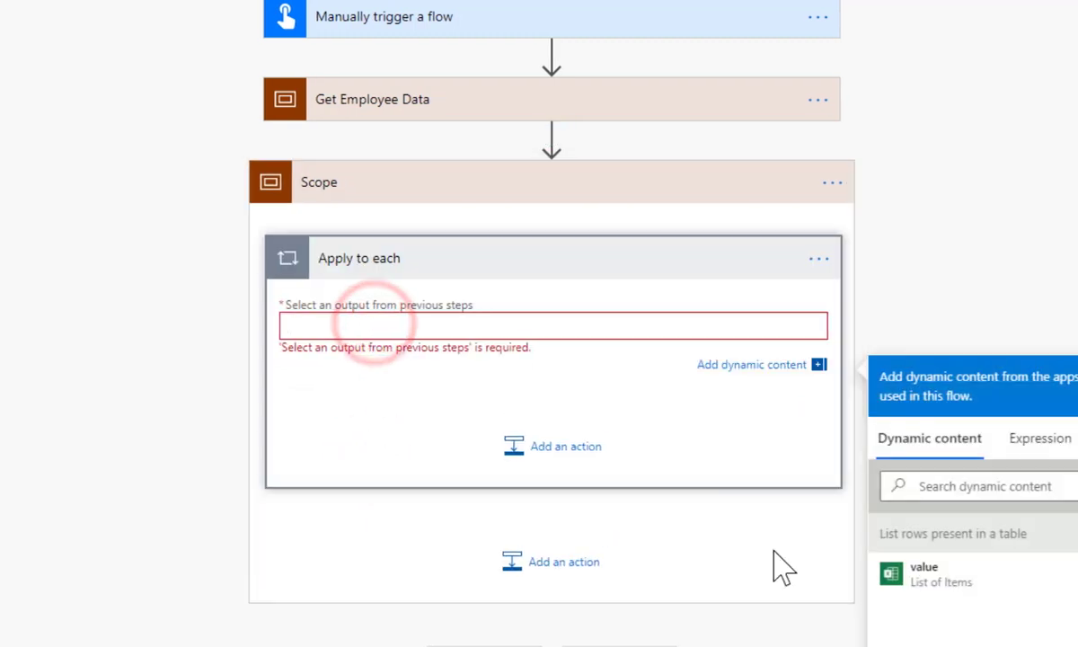
click(923, 575)
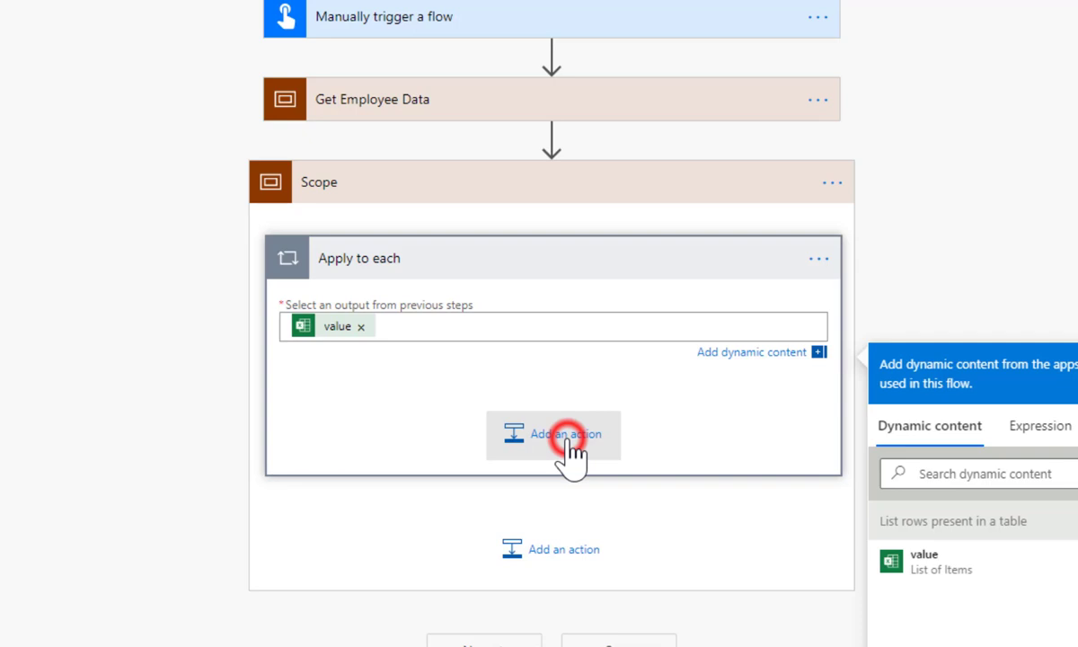
Add an Azure AD Create user action in the loop with Account Enabled set to Yes
click(566, 434)
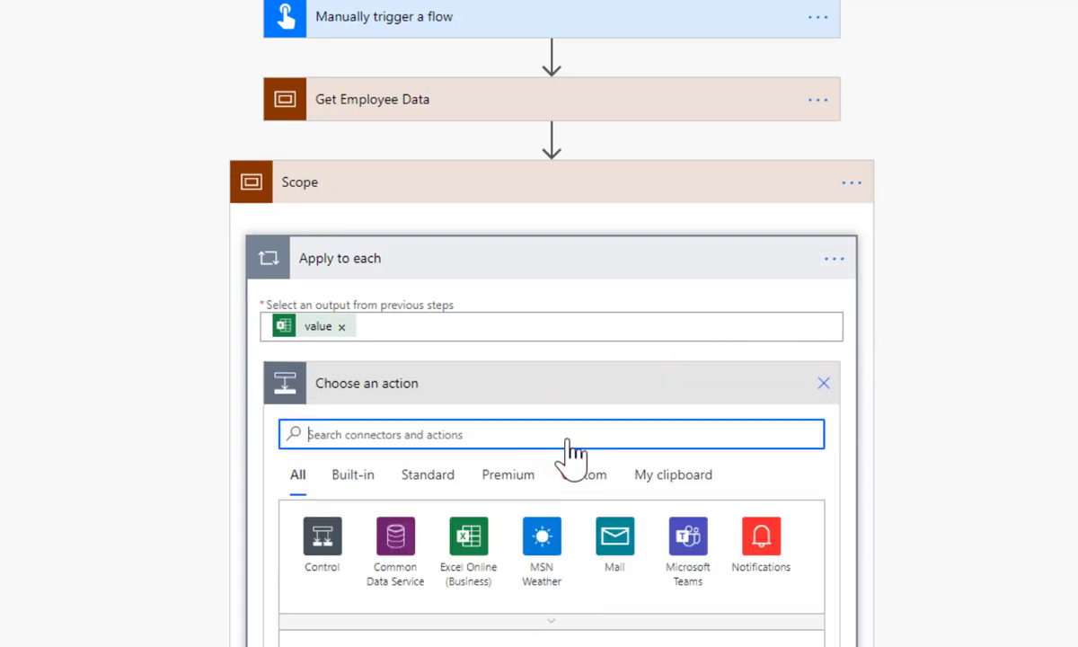
text(azure ad)
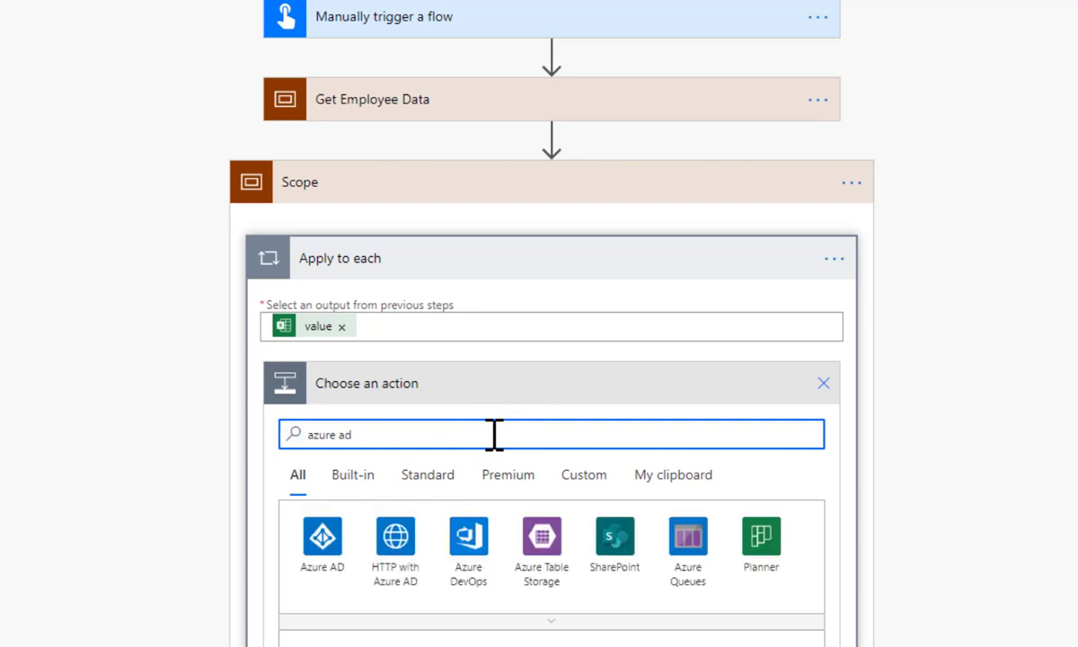
click(321, 536)
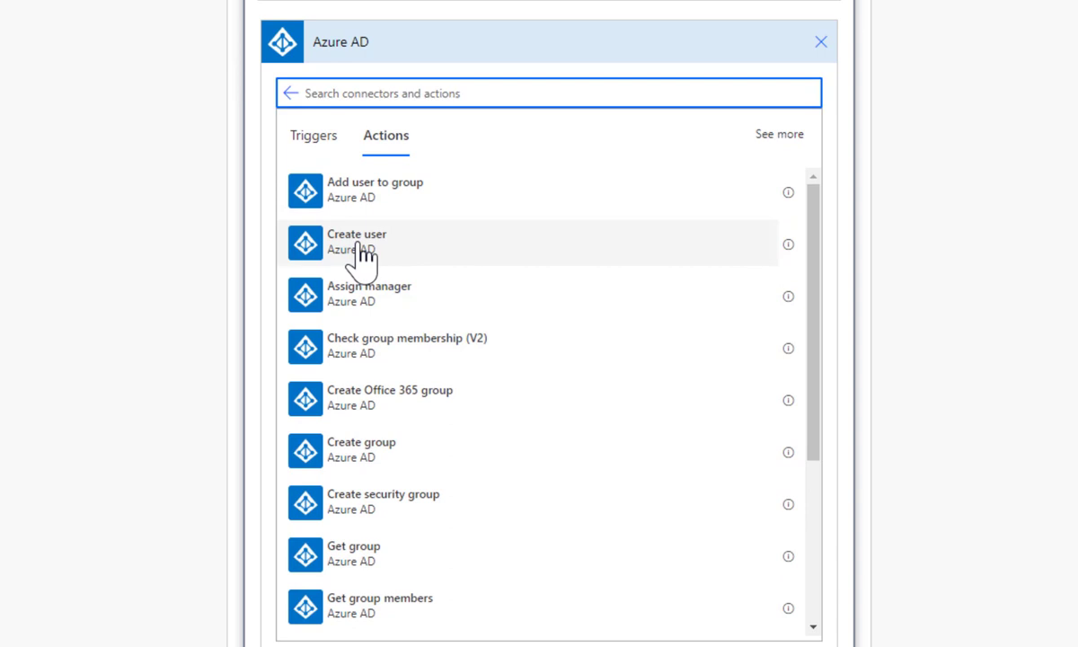
click(363, 255)
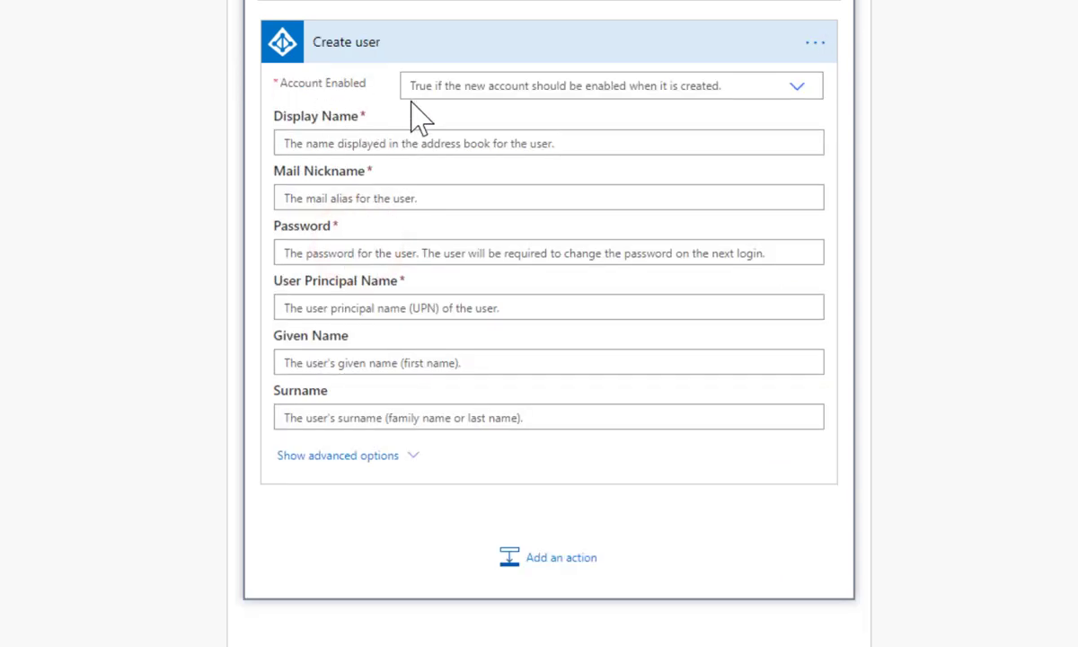
click(797, 85)
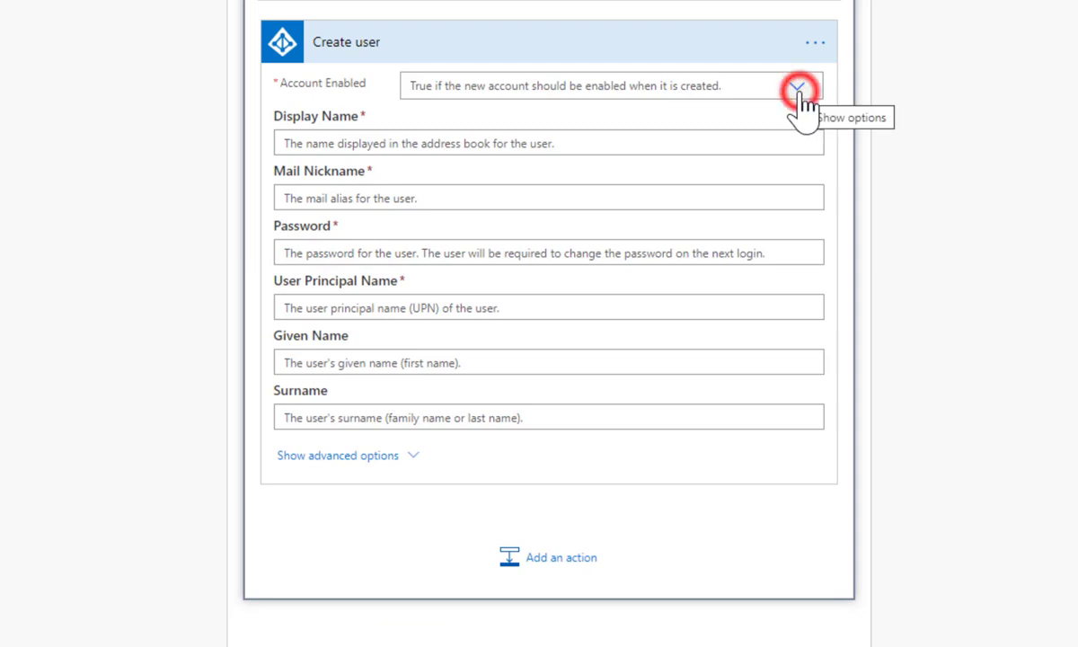
click(569, 115)
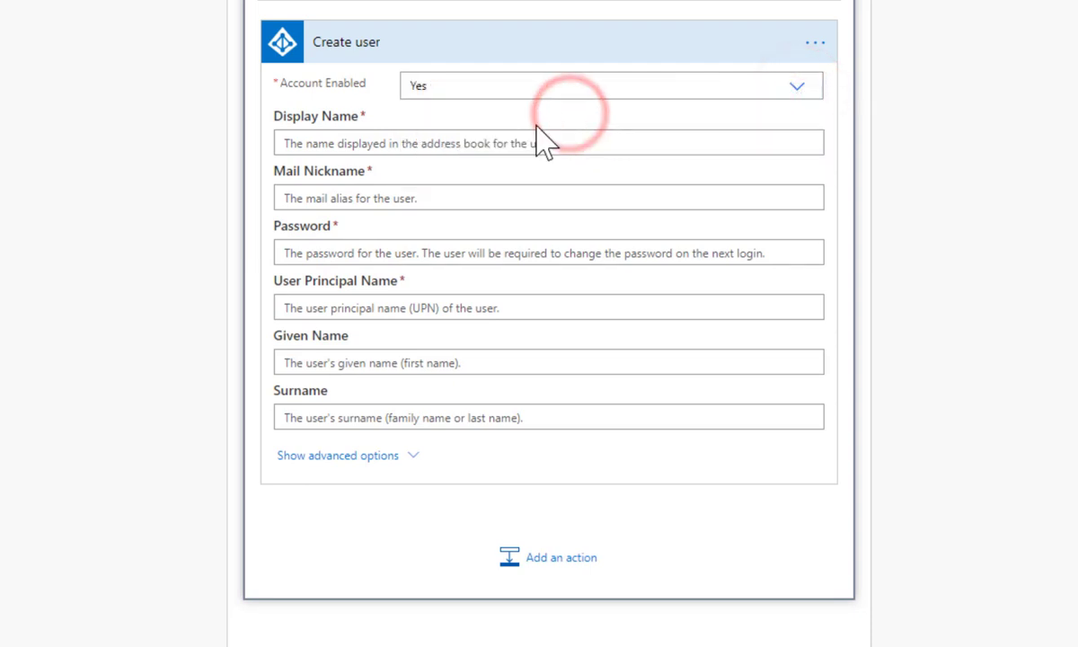
Set Display Name to First plus Last, Mail Nickname to First, and enter the password
click(433, 144)
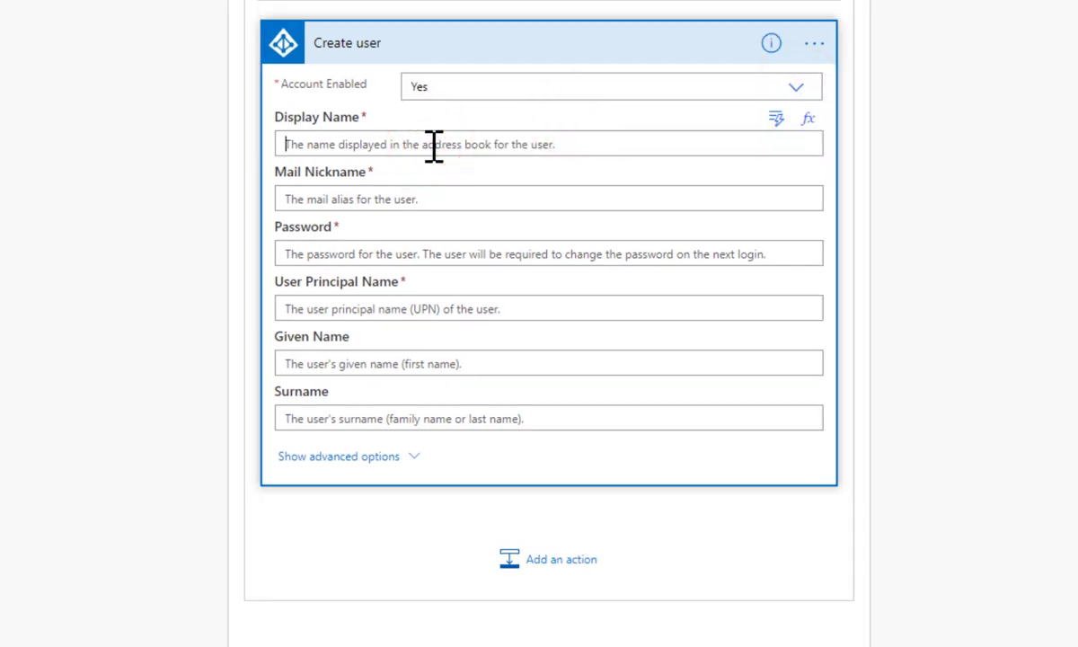
click(433, 144)
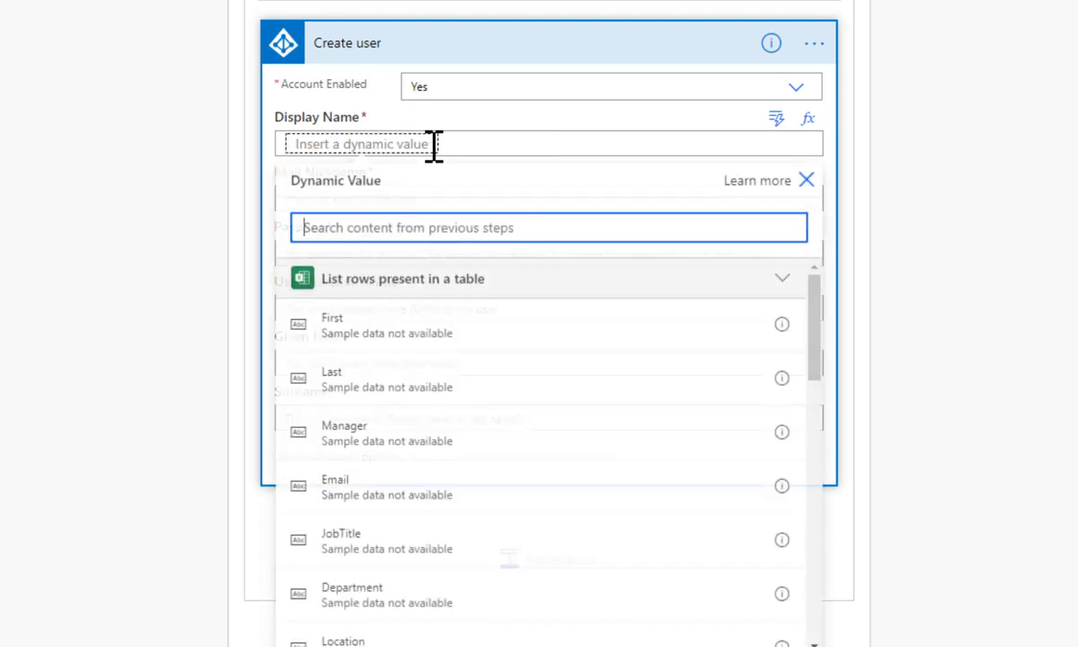
click(352, 328)
click(364, 331)
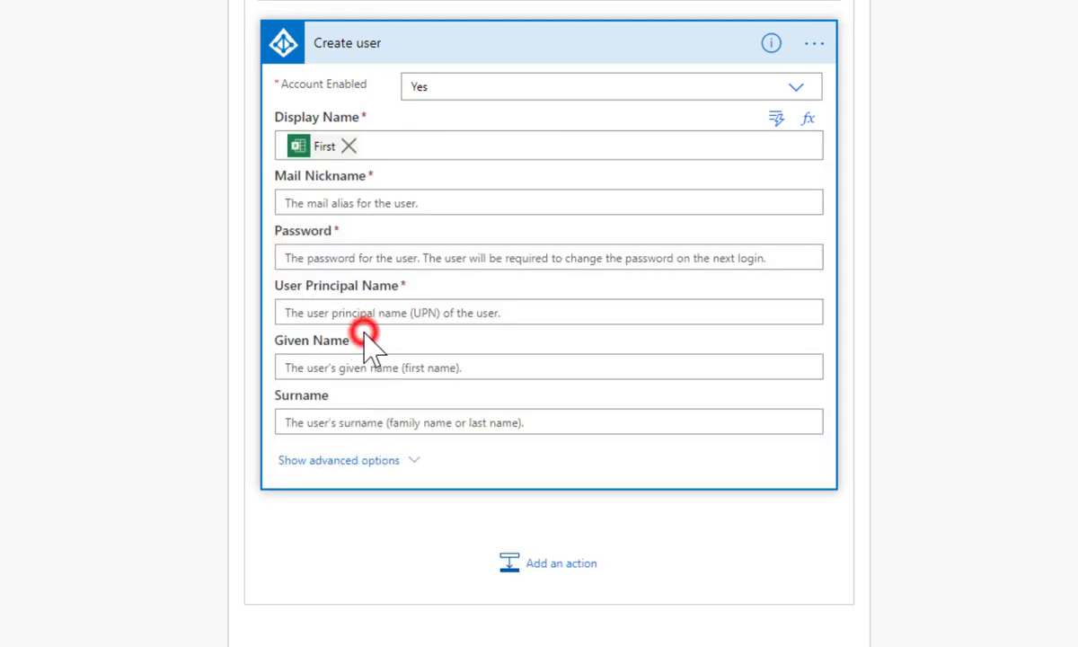
click(401, 146)
click(338, 395)
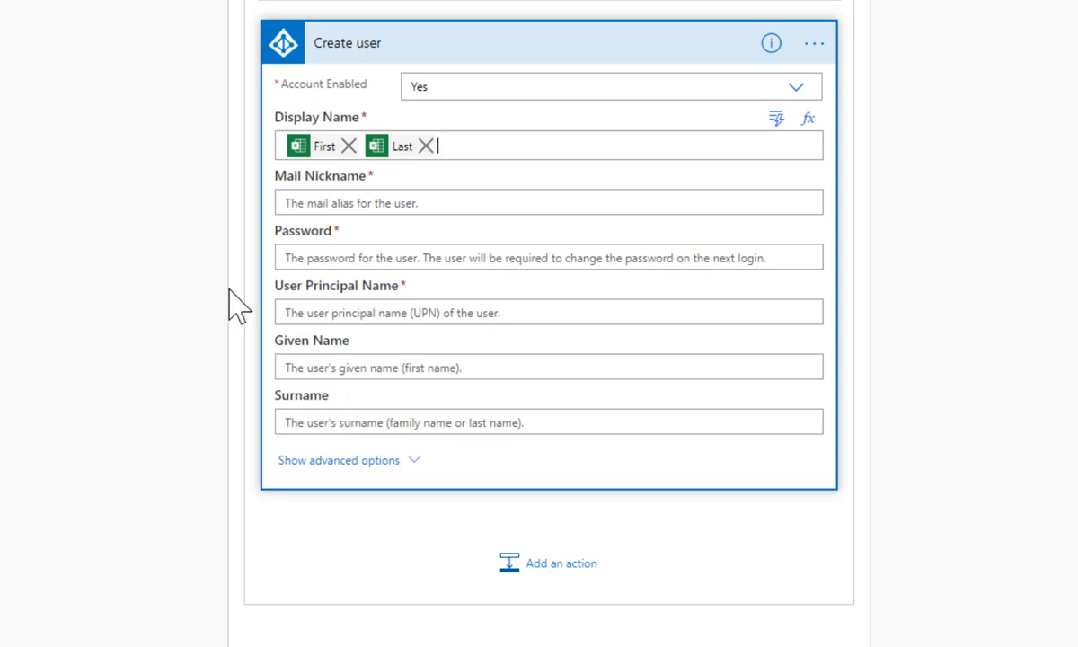
click(228, 290)
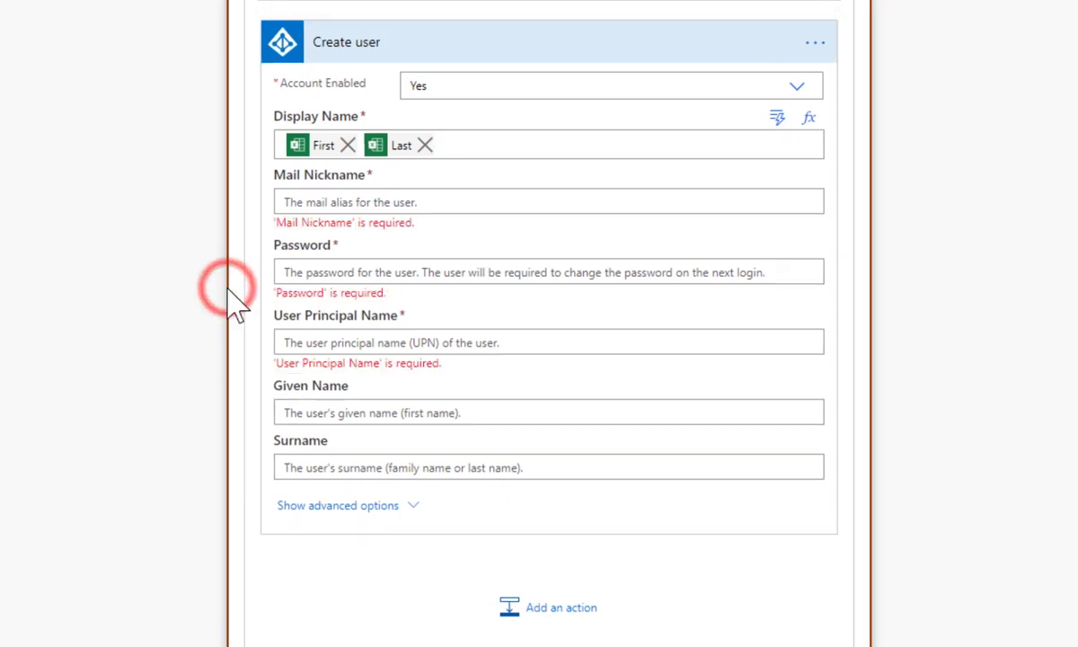
click(356, 203)
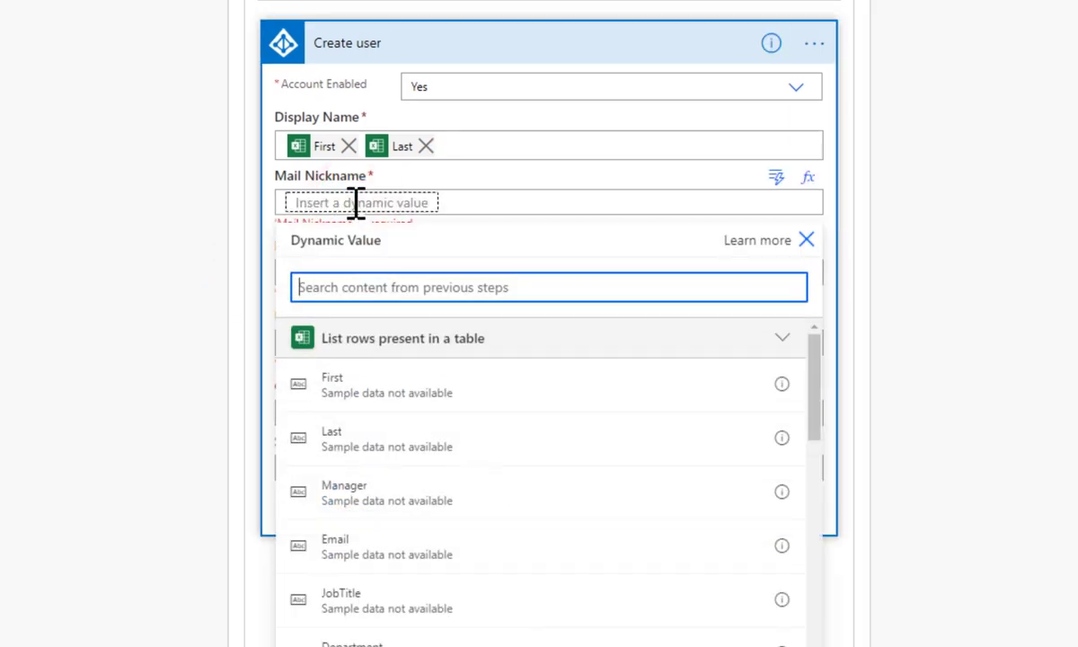
click(353, 395)
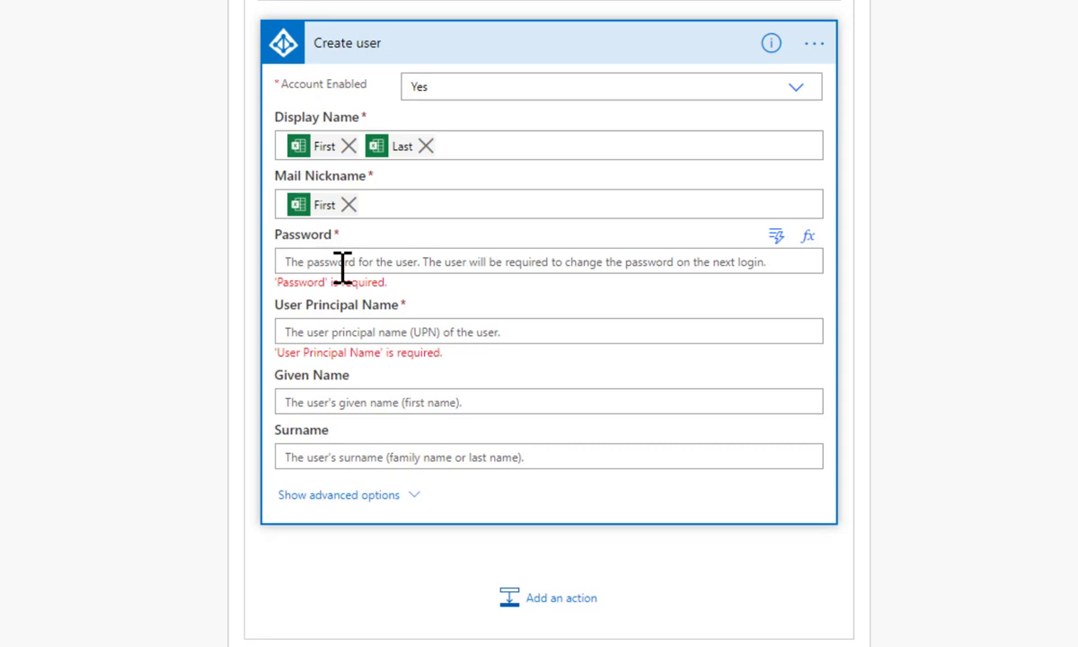
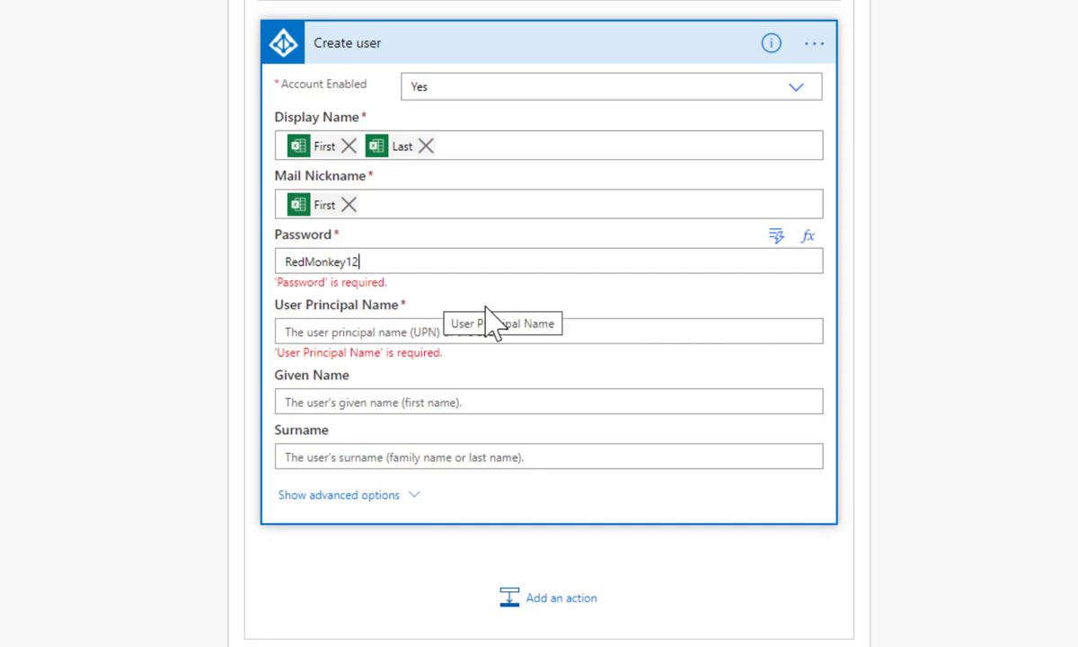
Map Email to User Principal Name, First to Given Name and Last to Surname
click(396, 333)
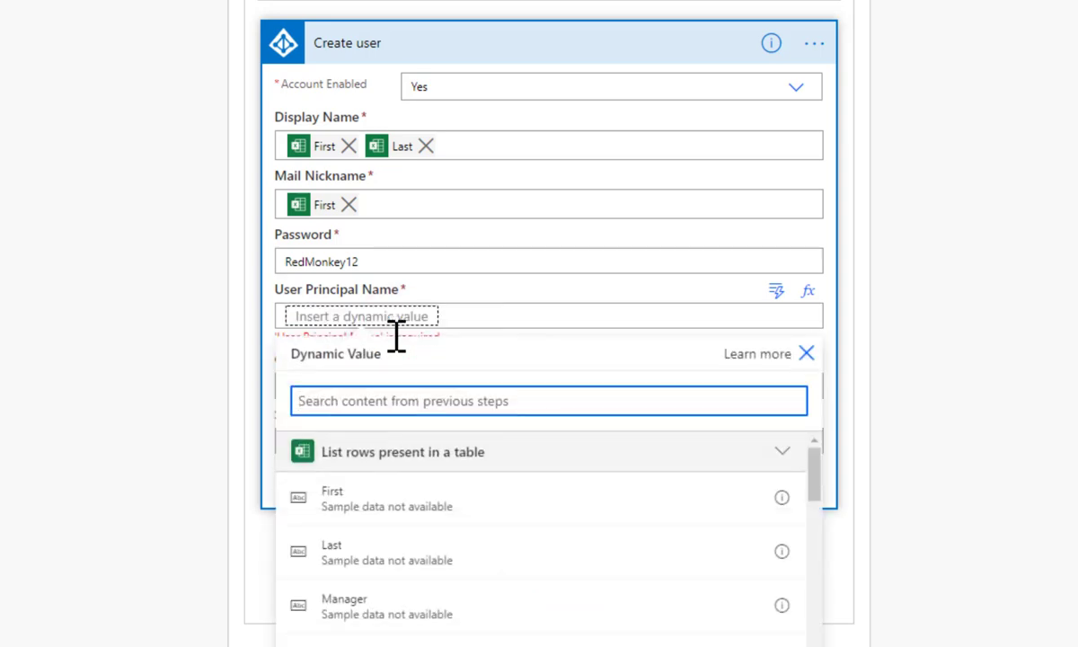
text(email)
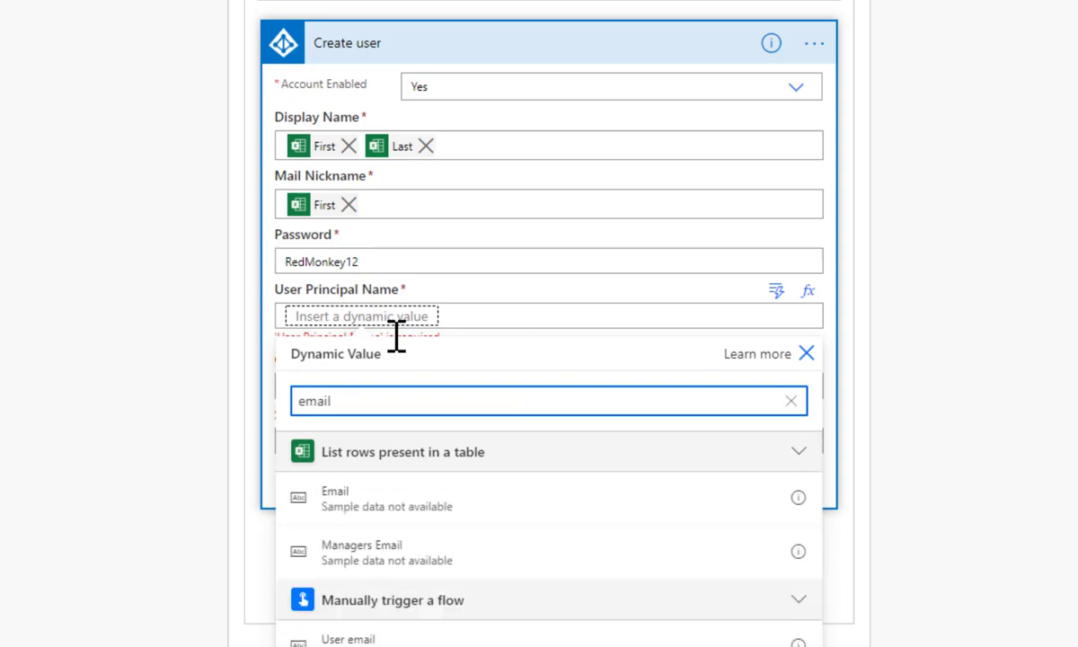
click(344, 497)
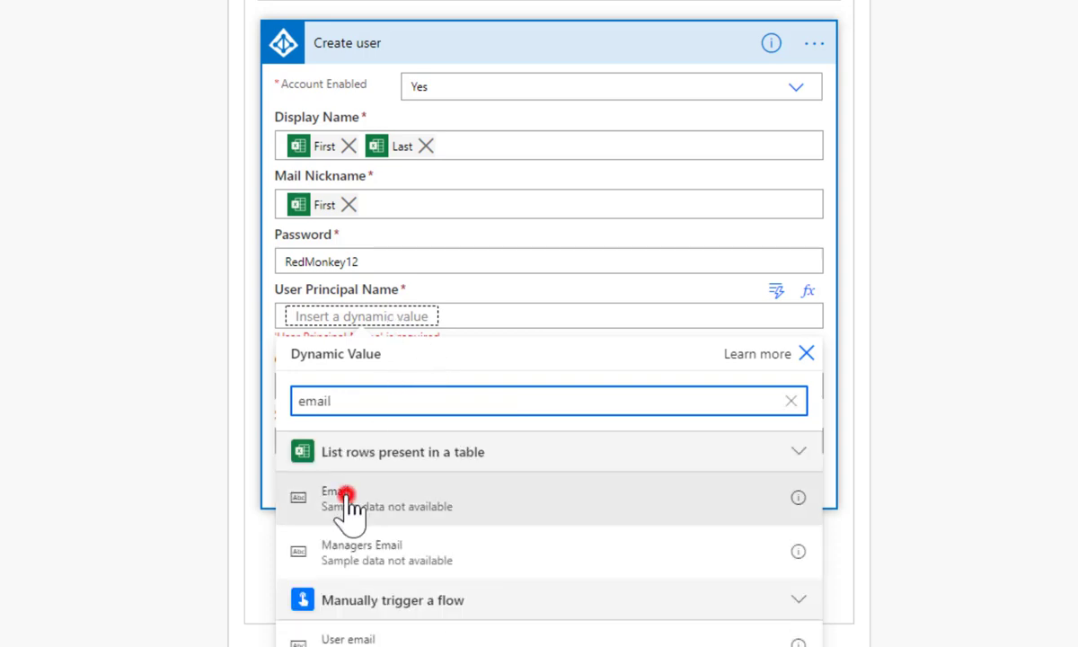
click(327, 376)
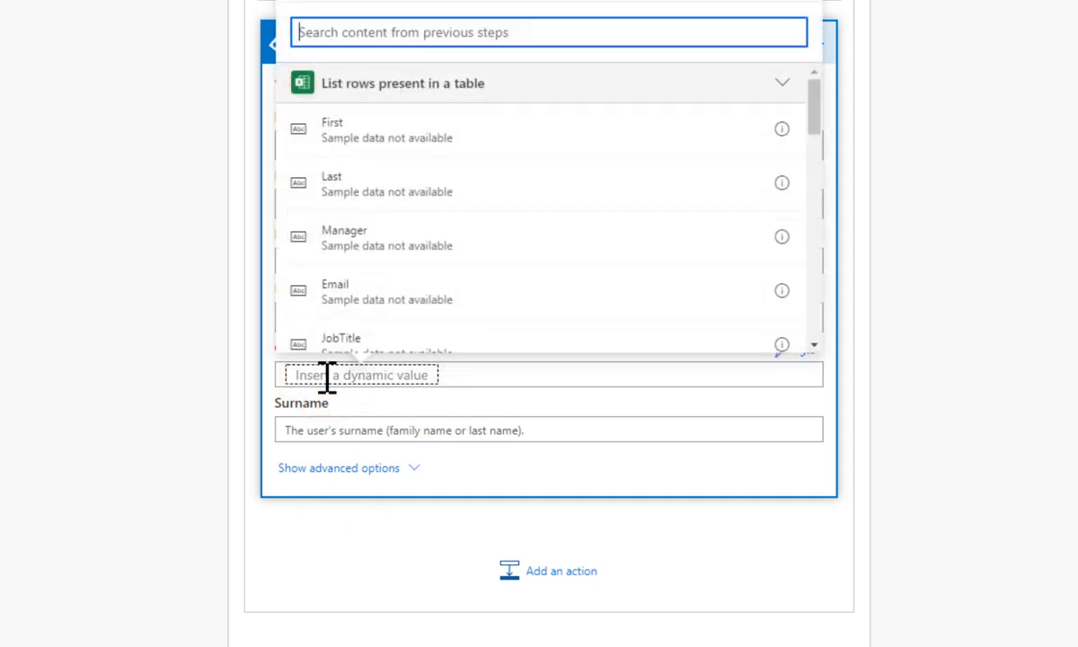
click(368, 135)
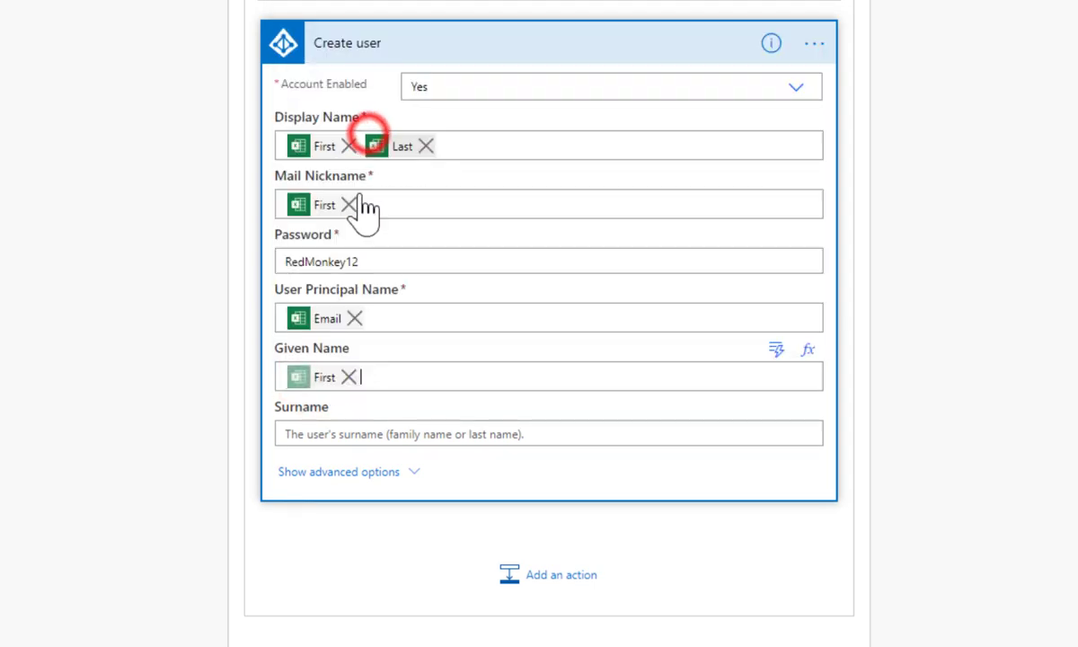
click(320, 436)
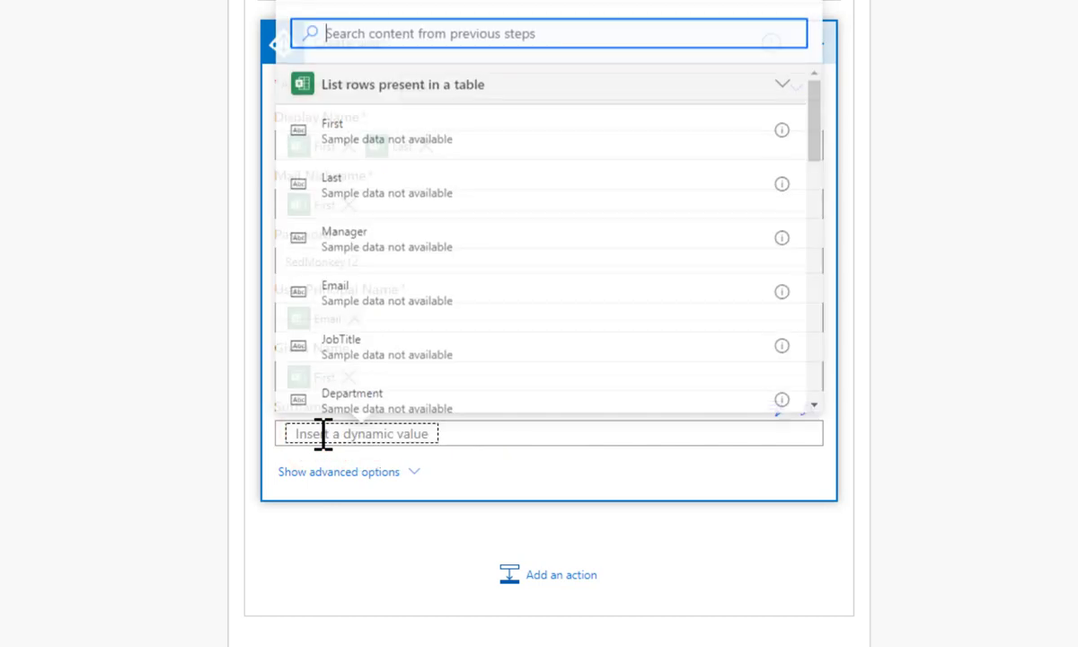
click(361, 186)
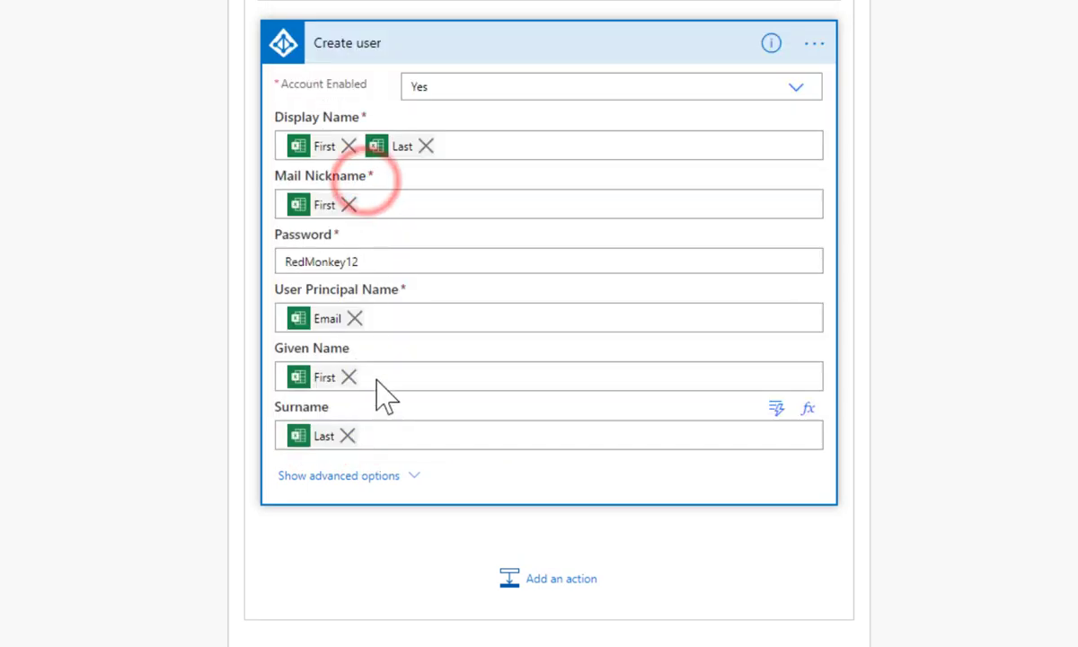
click(406, 479)
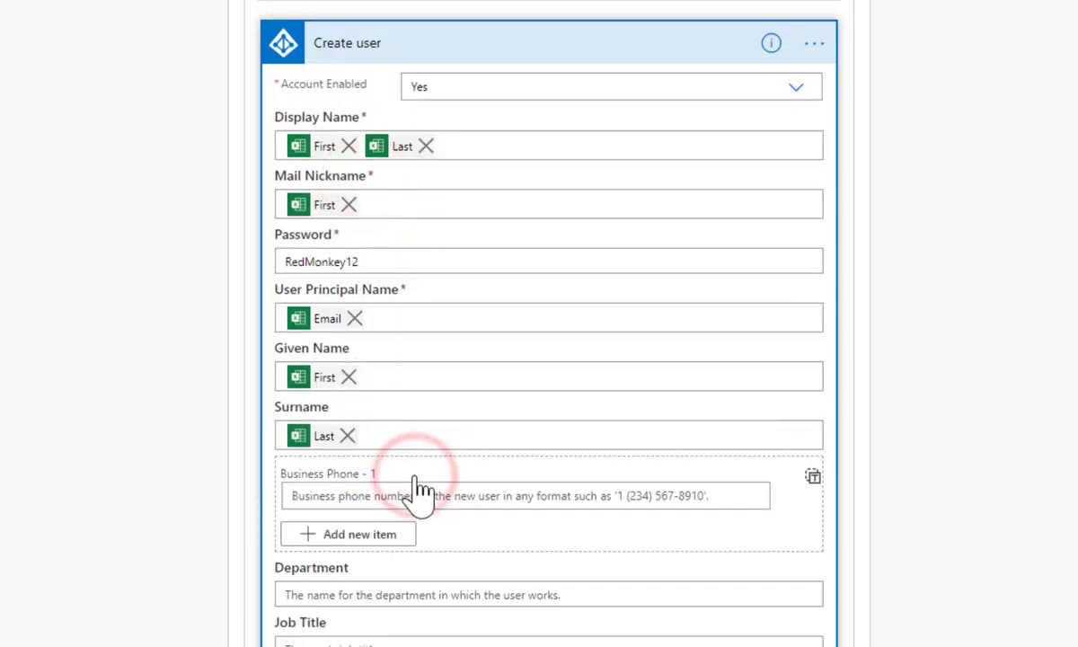
Fill Department, Job Title and Office Location with the Department, JobTitle and Location columns
scroll(548, 360, down, 5)
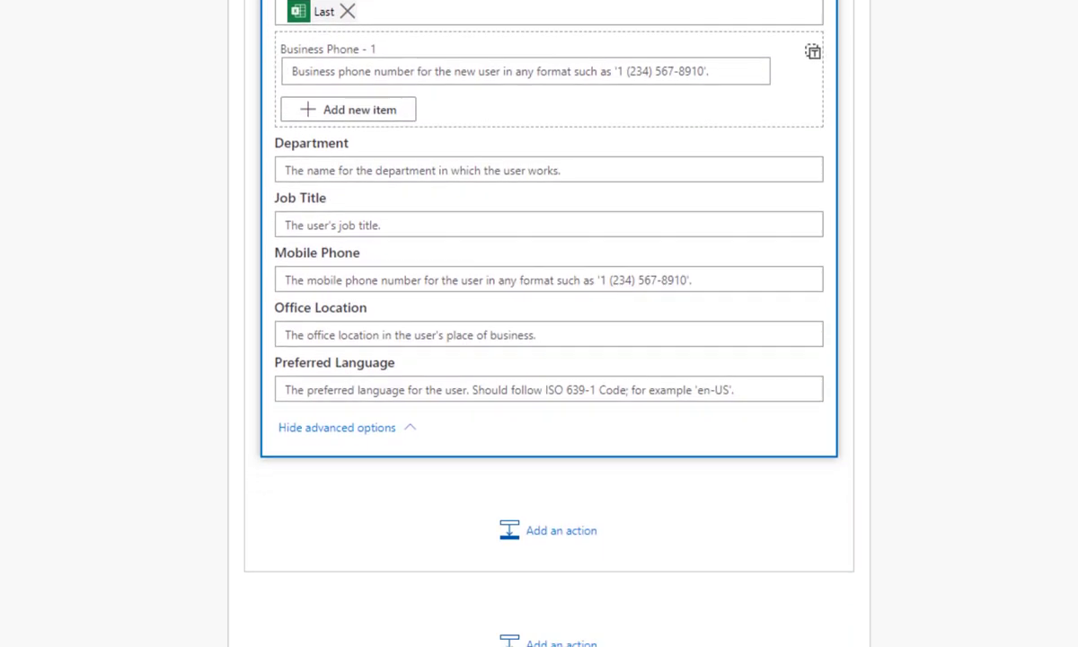
click(304, 169)
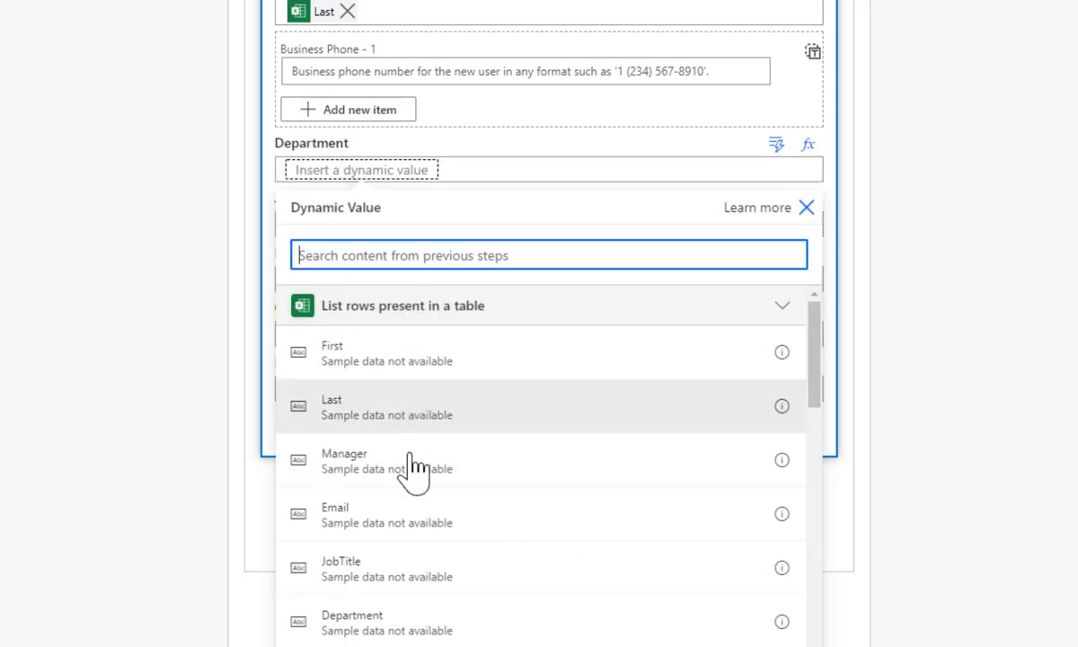
click(380, 629)
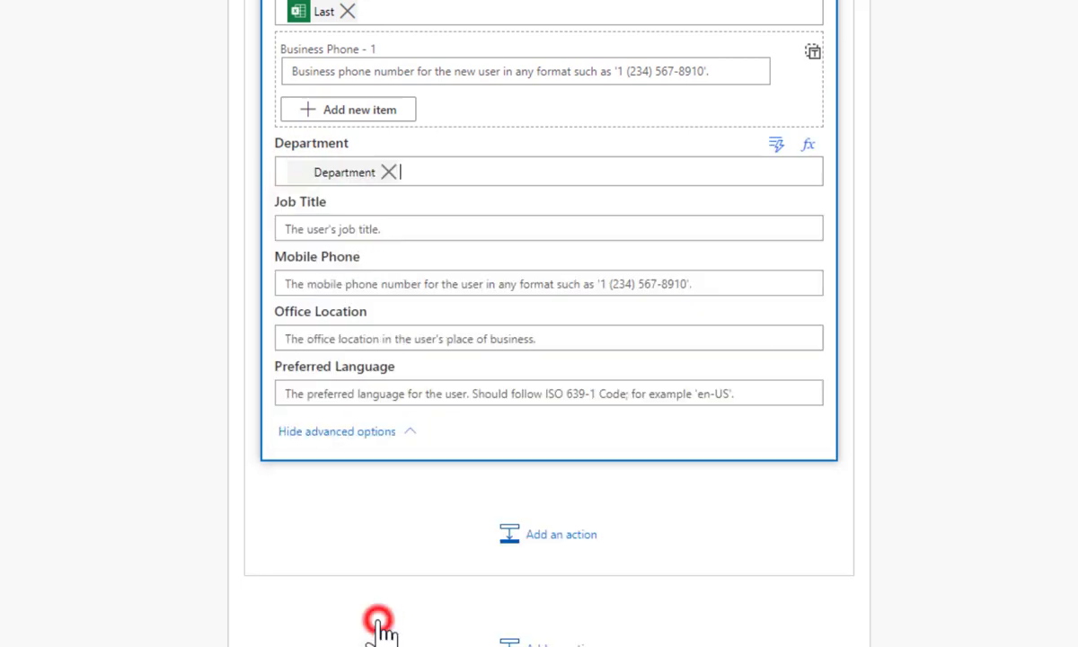
click(321, 223)
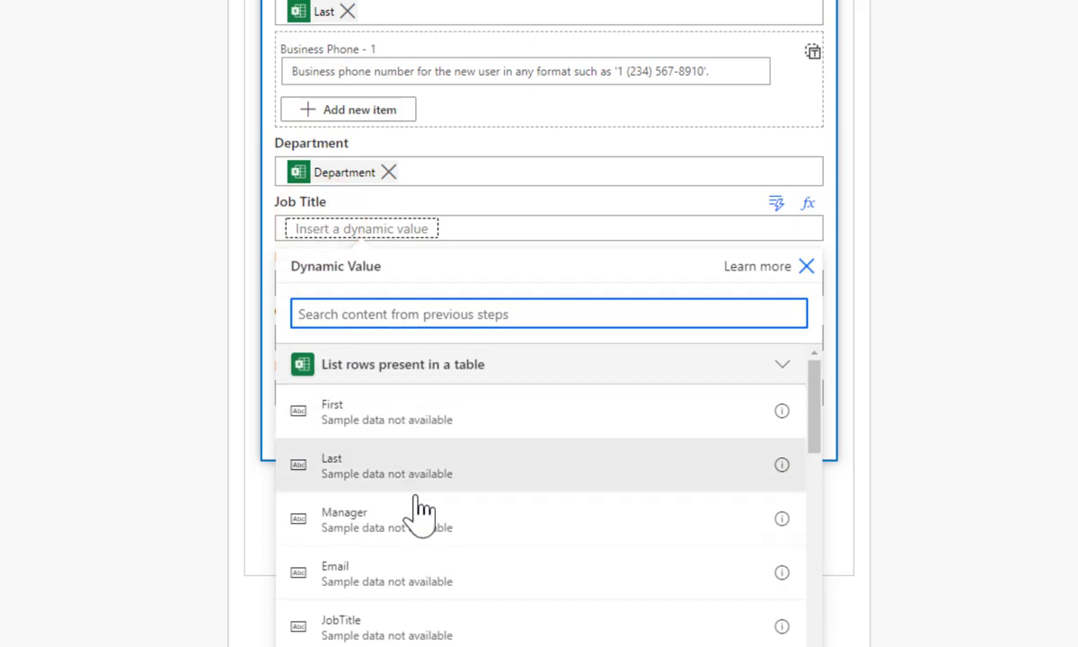
click(385, 633)
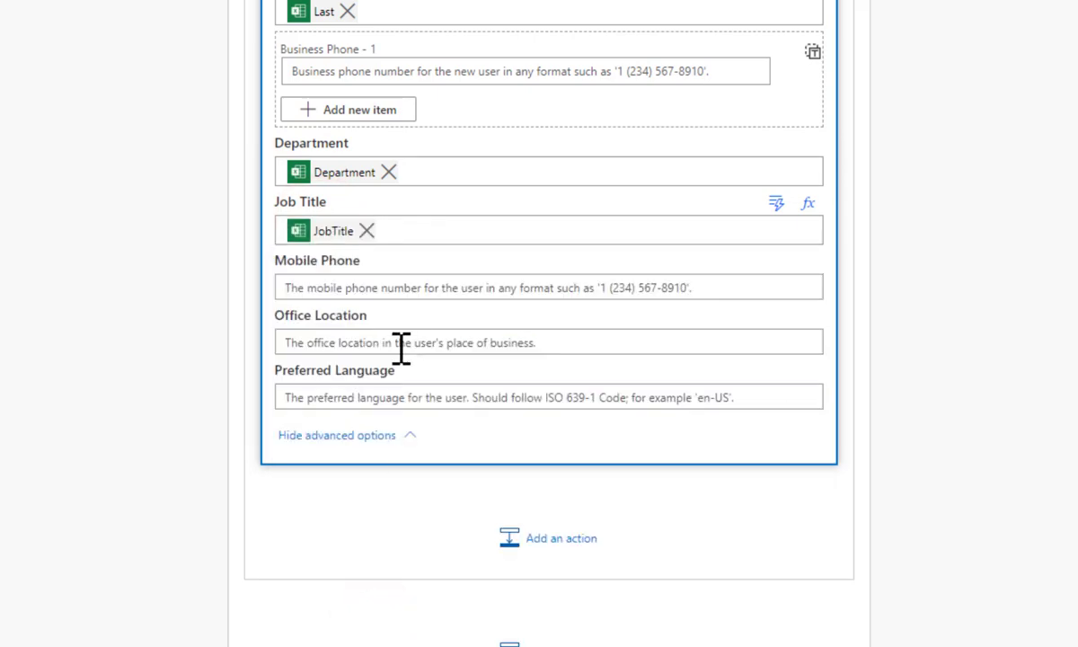
click(357, 339)
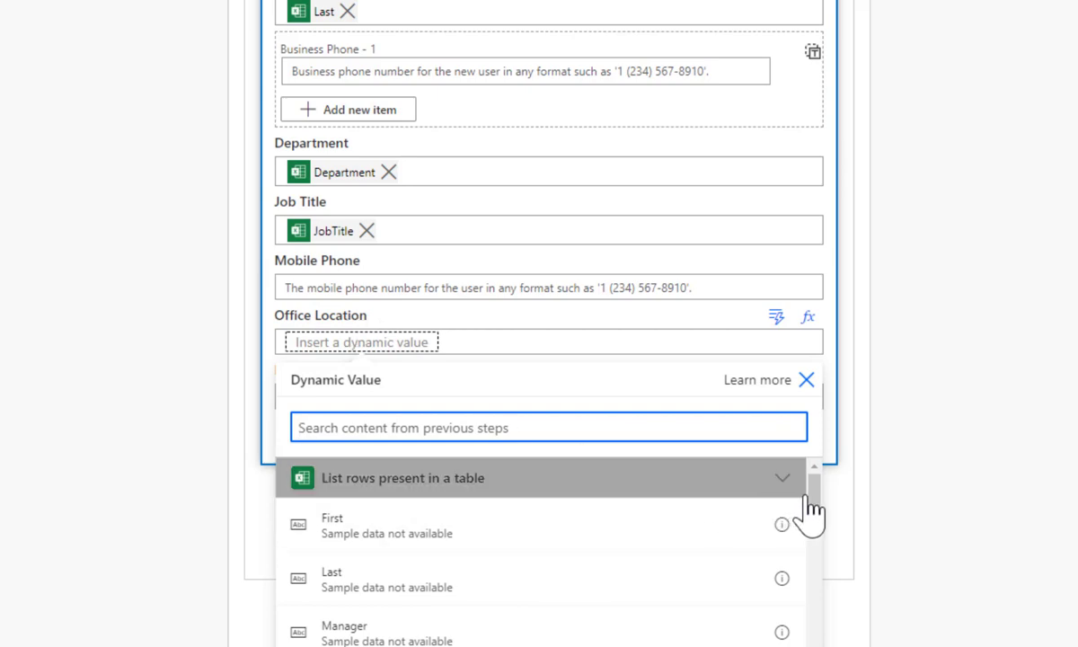
drag(814, 508, 813, 550)
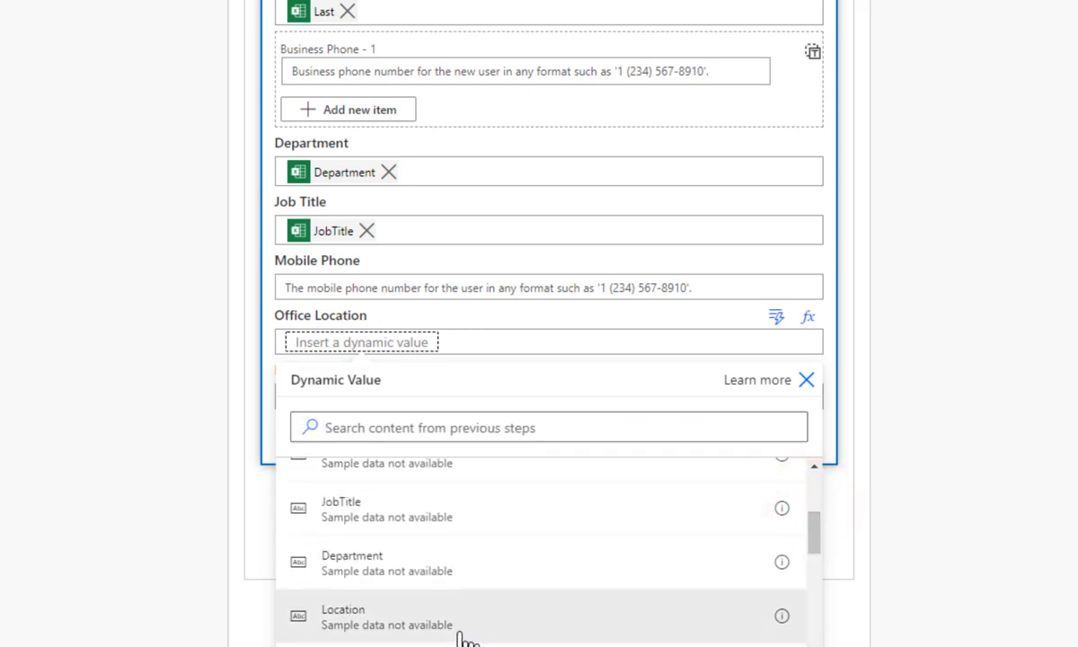
click(354, 616)
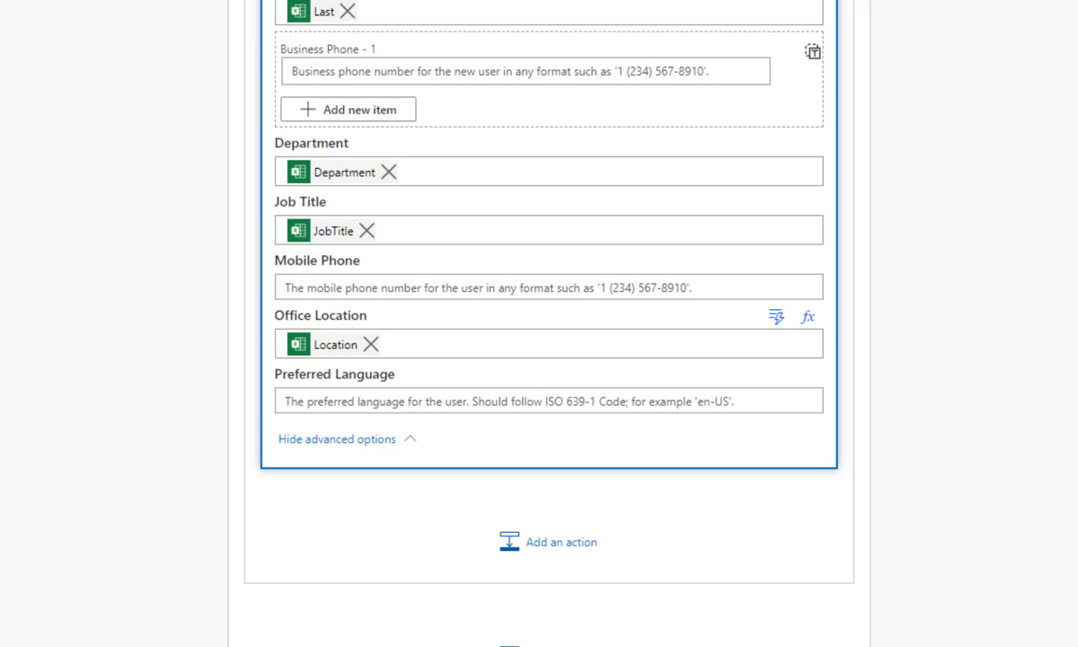
scroll(548, 323, up, 6)
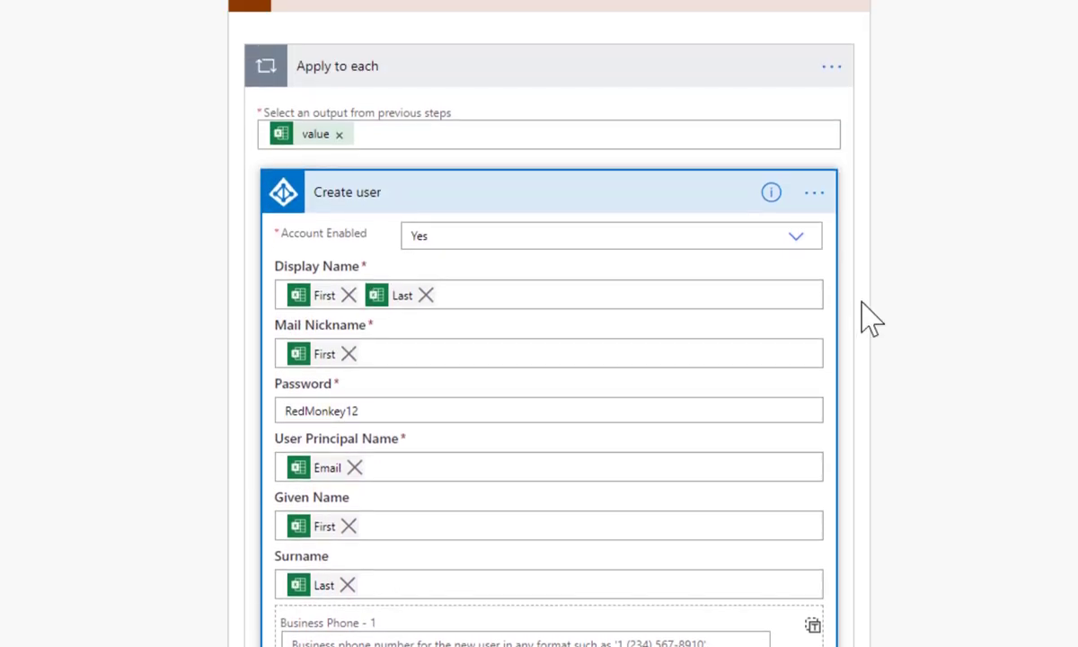
Collapse Create user, rename the loop's Scope to 'Add Users', and collapse it
click(651, 194)
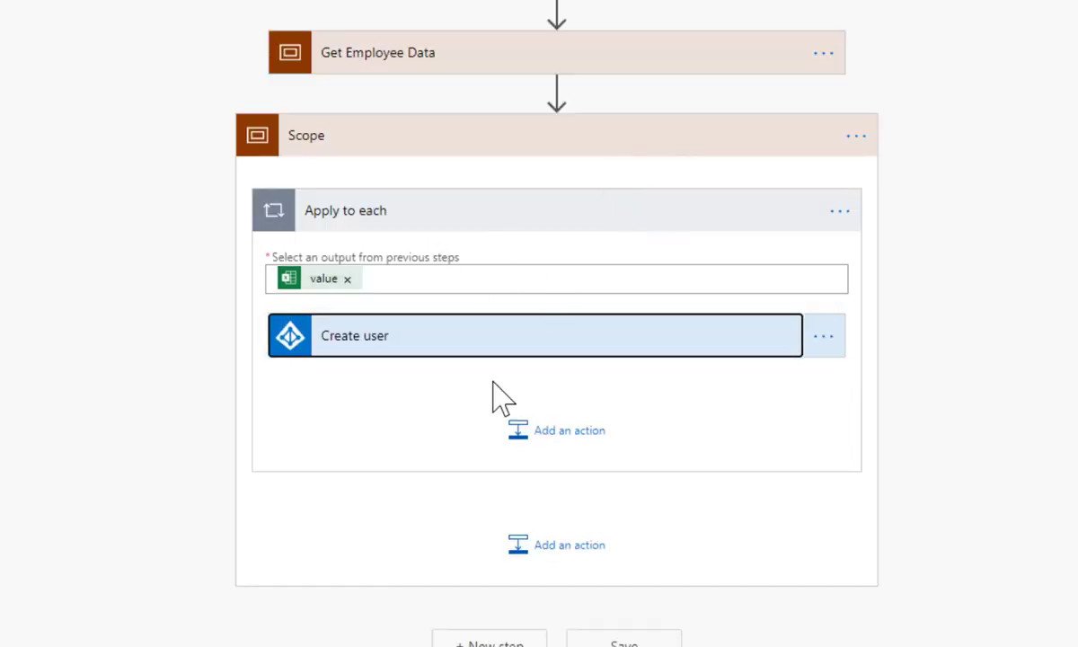
click(855, 137)
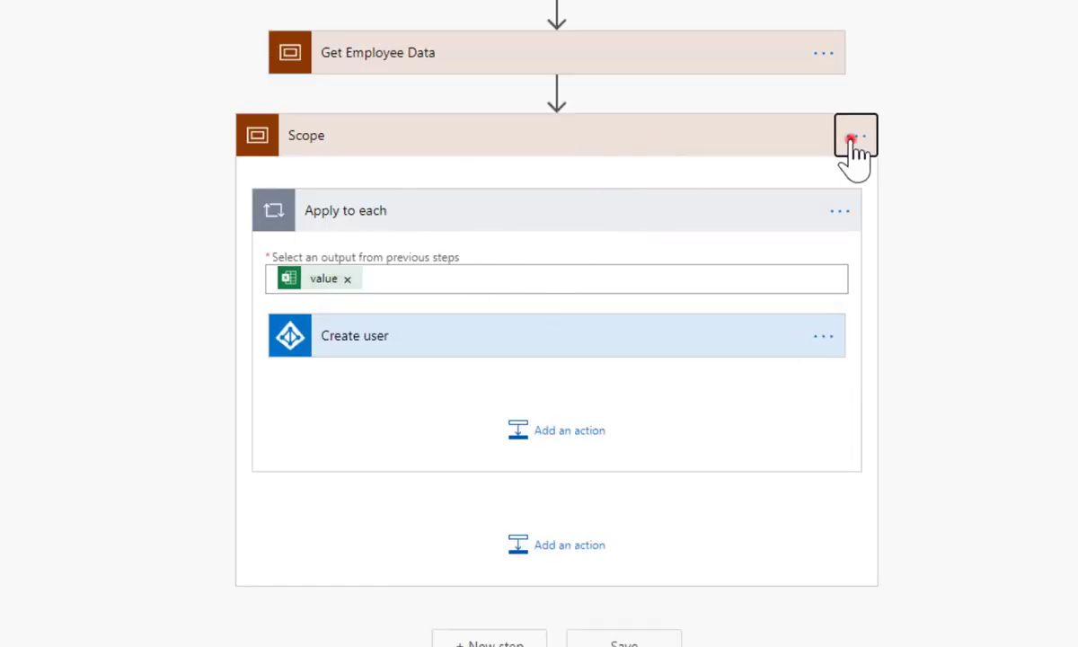
click(941, 162)
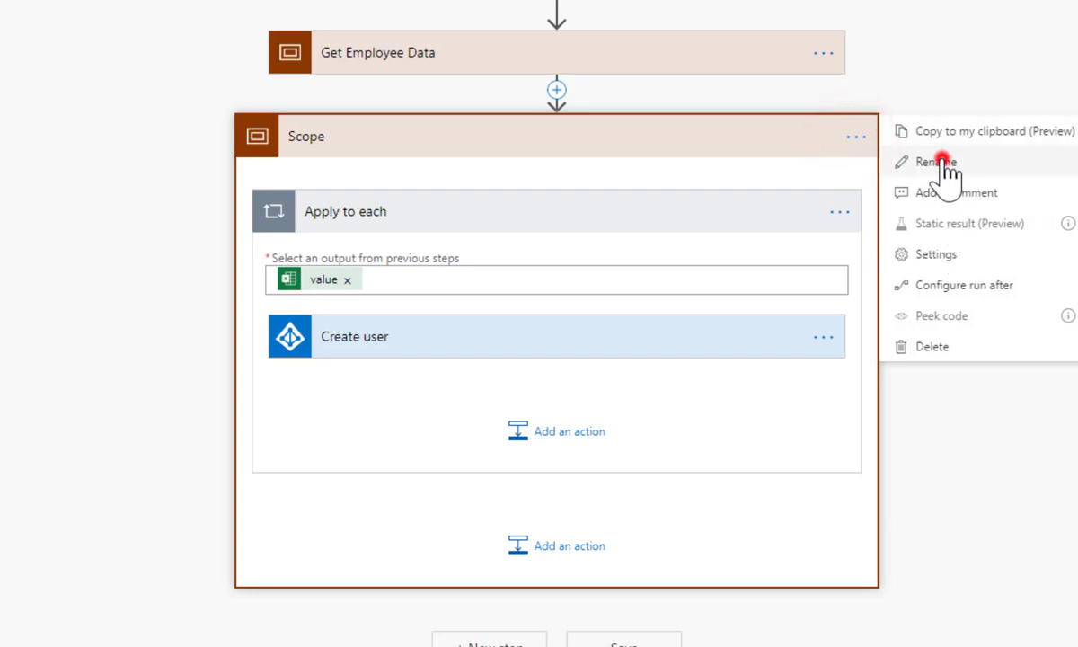
text(Add Users)
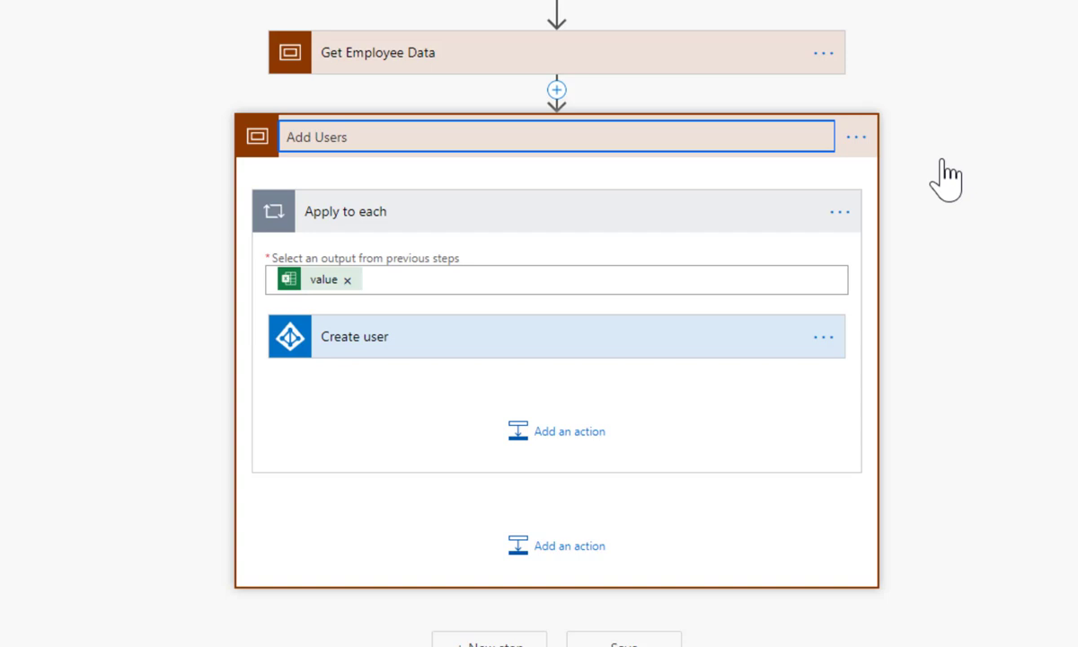
click(950, 215)
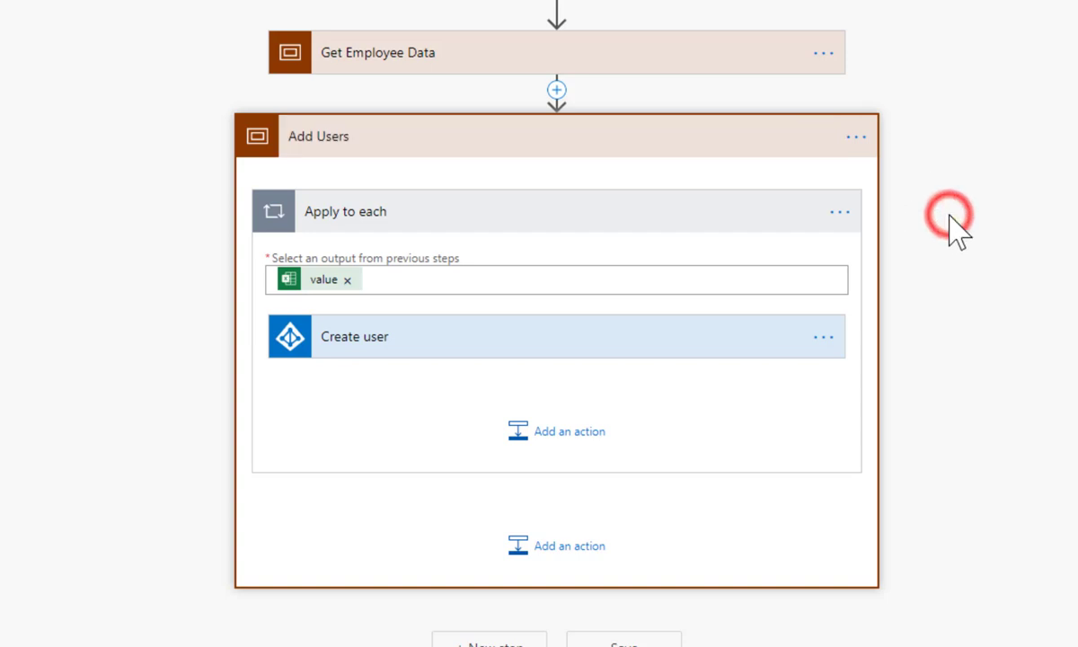
click(756, 137)
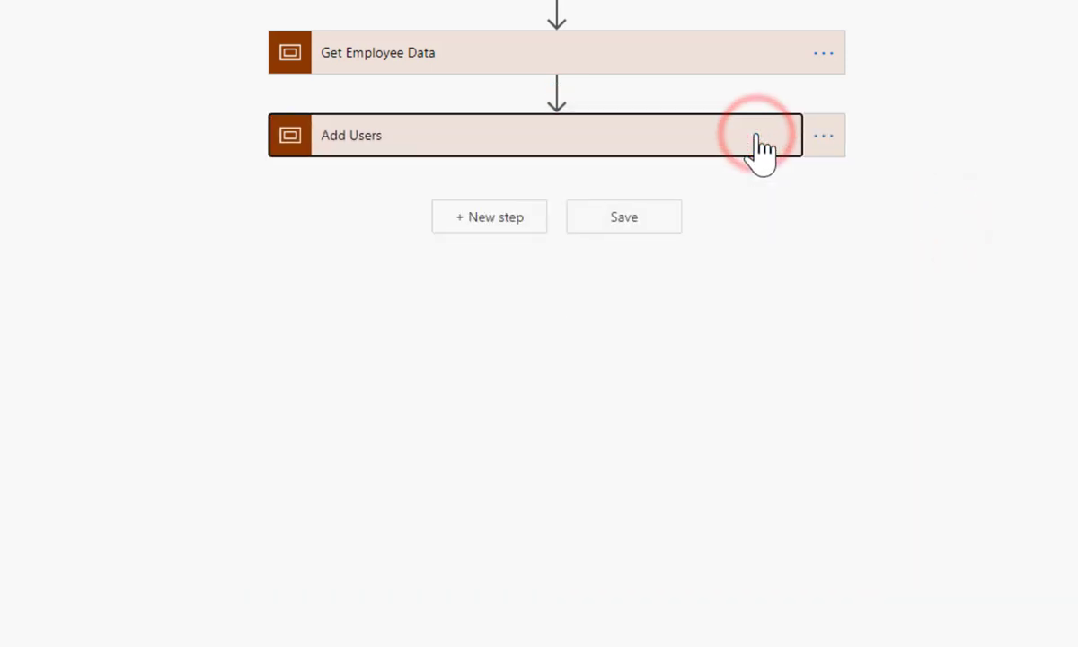
Add a third Scope below Add Users and rename it 'Add Organisation'
click(504, 217)
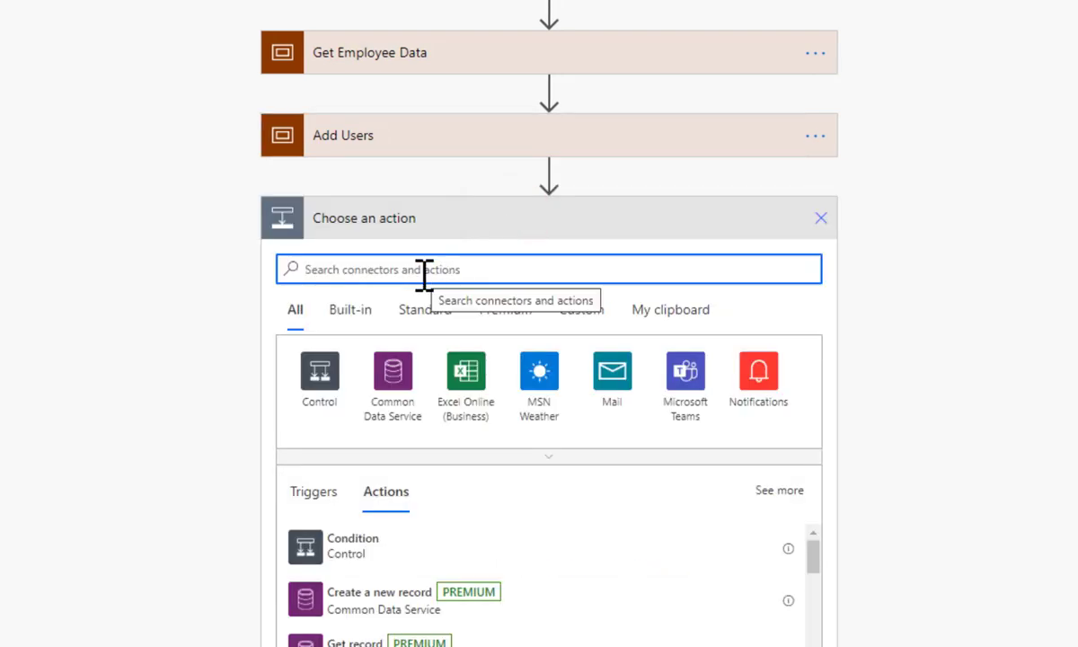
text(Scope)
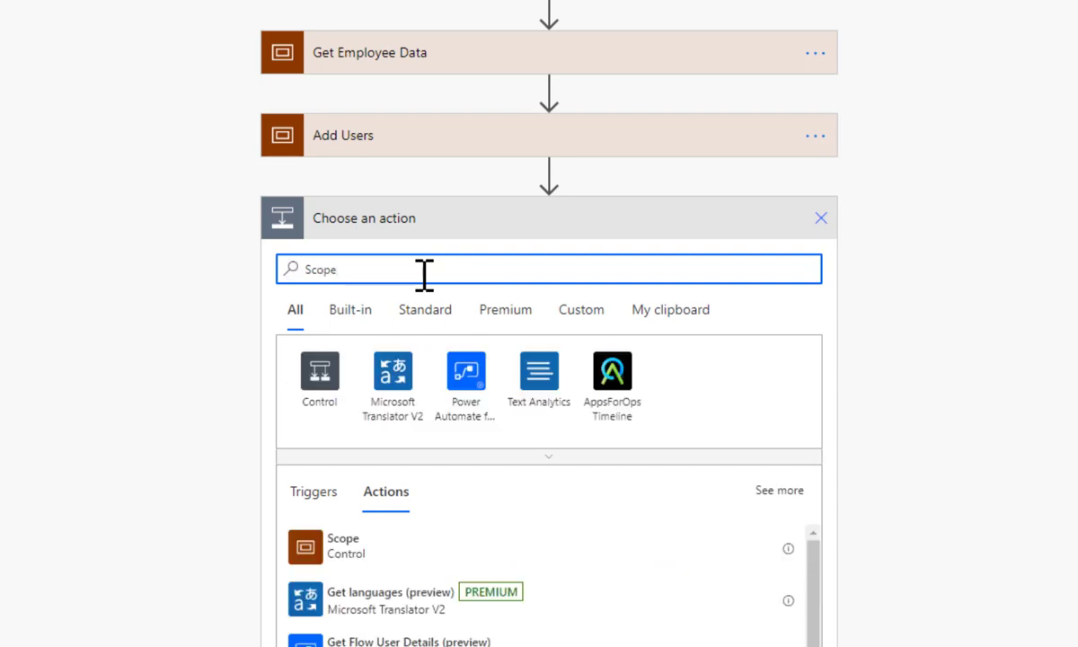
click(351, 549)
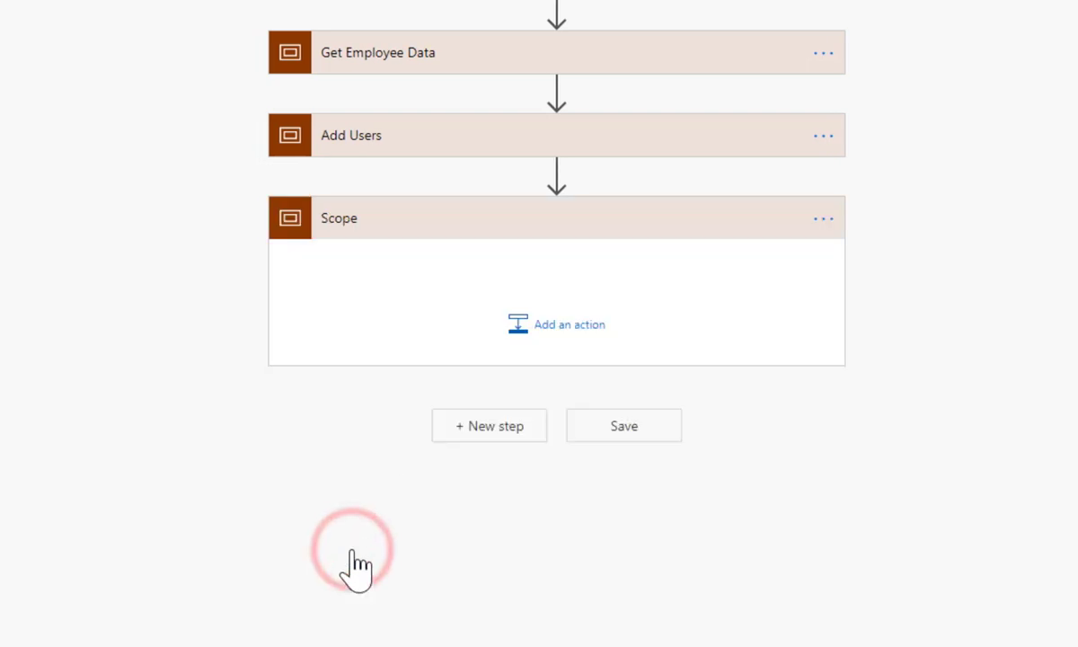
click(820, 219)
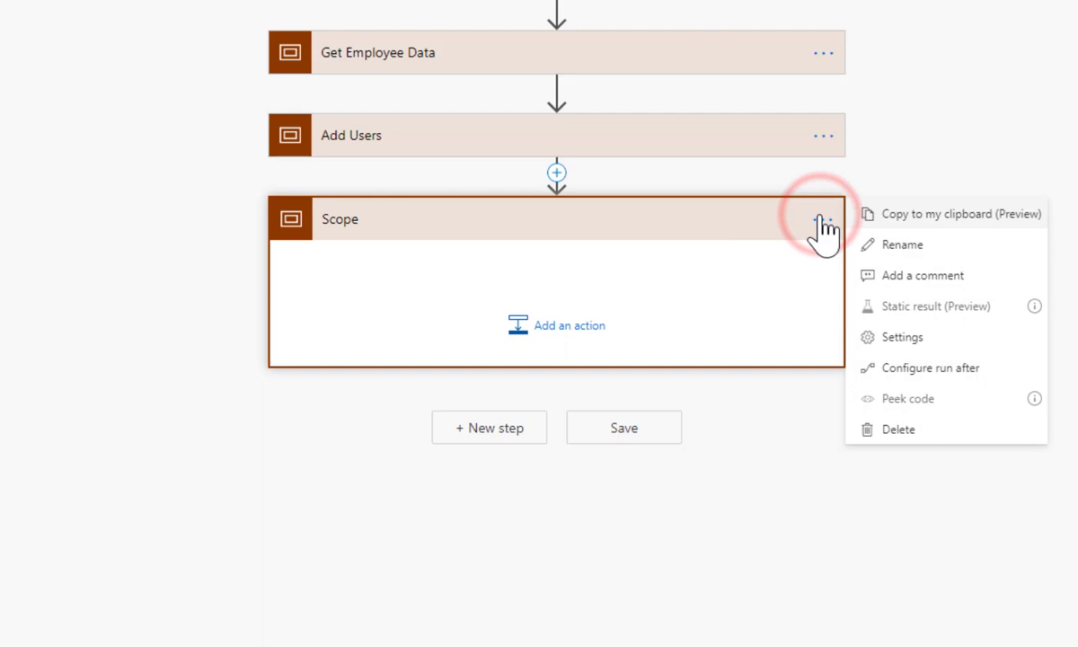
click(894, 245)
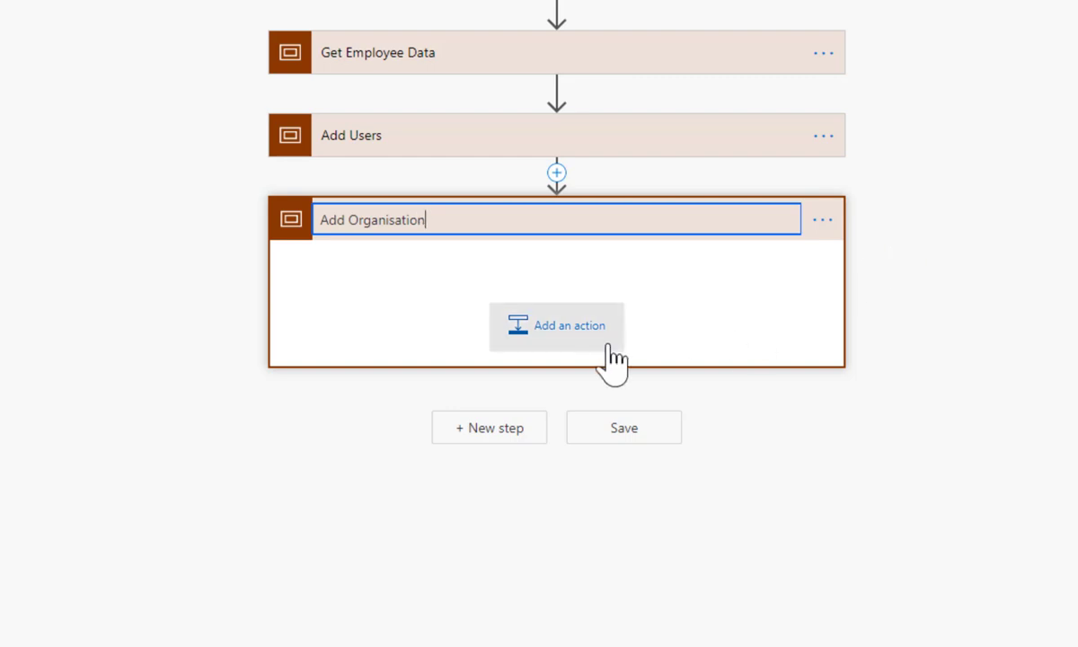
click(455, 270)
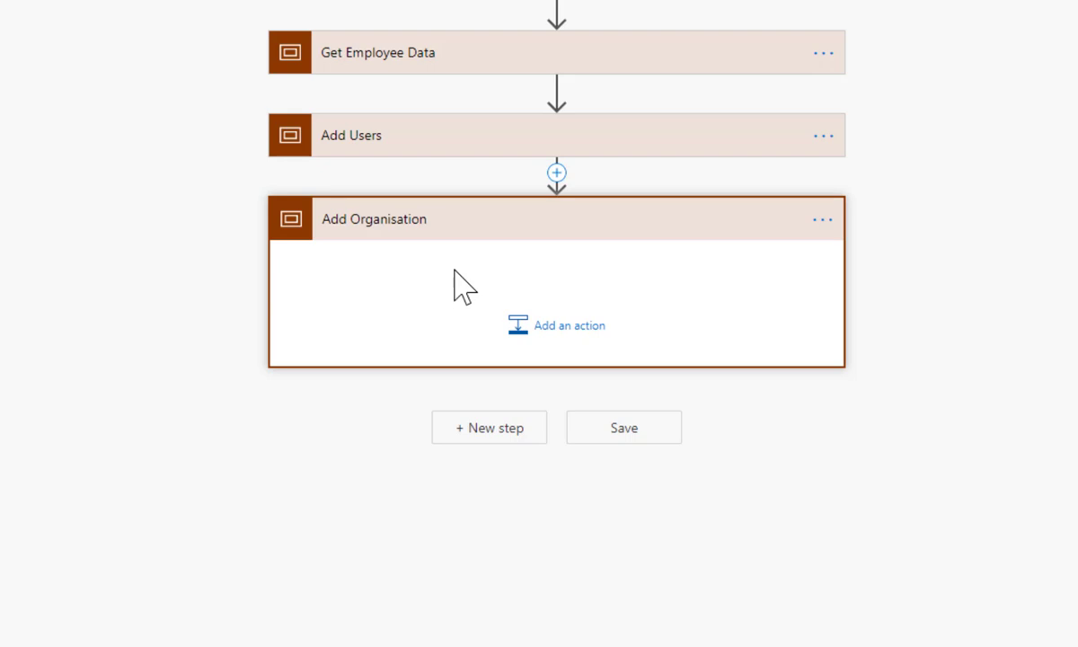
Add a Filter array inside Add Organisation that takes the Excel rows' 'value' list
click(566, 331)
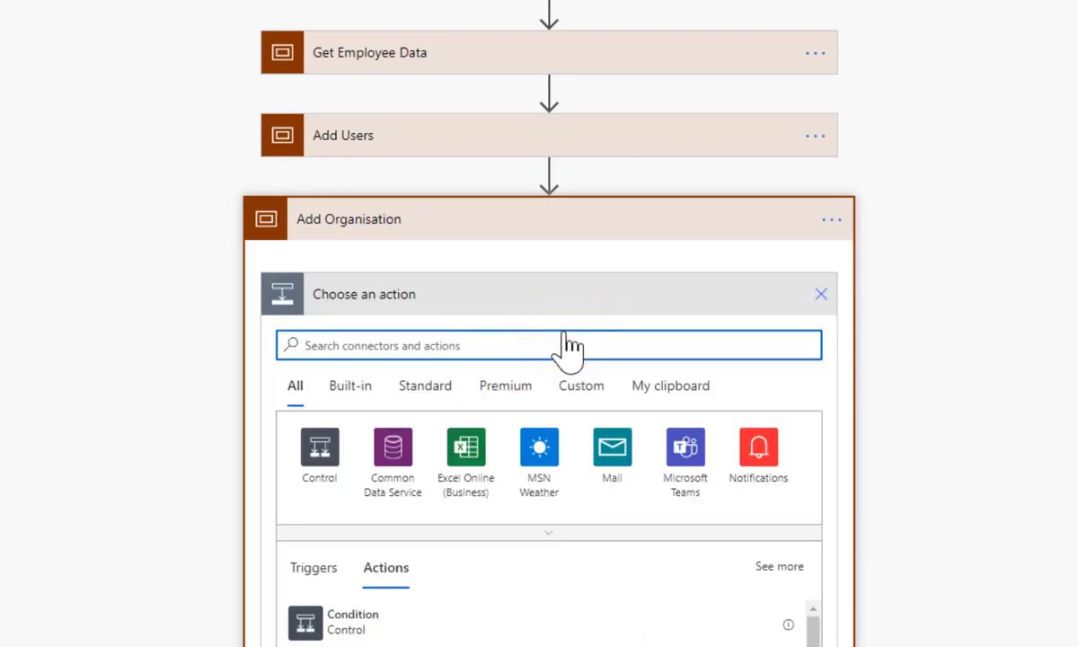
text(filter)
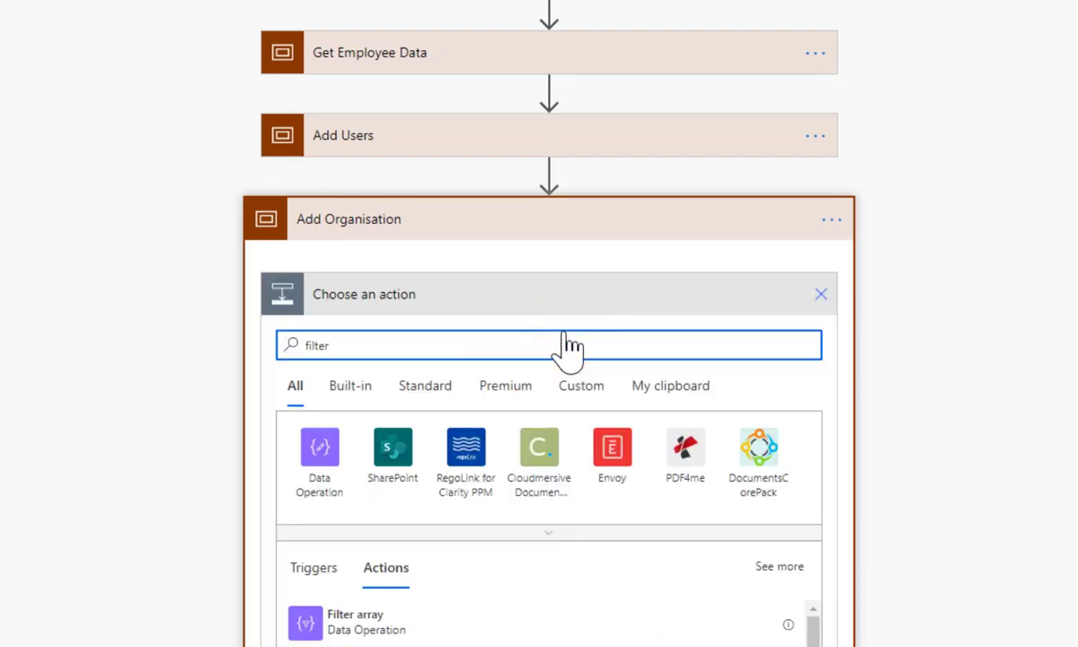
click(342, 618)
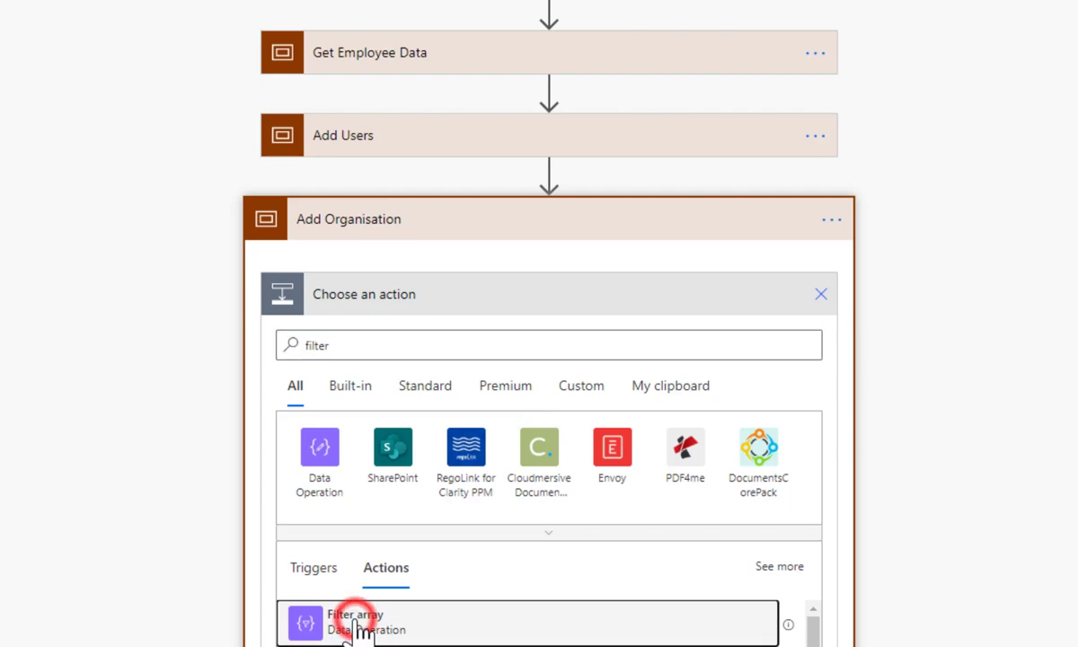
click(373, 354)
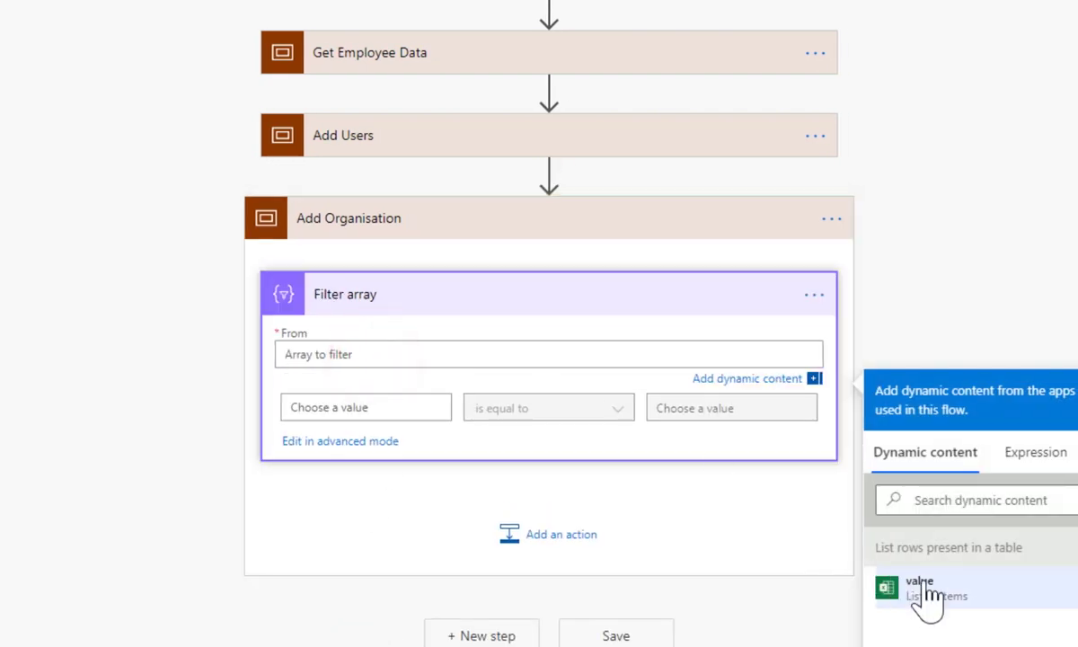
click(924, 594)
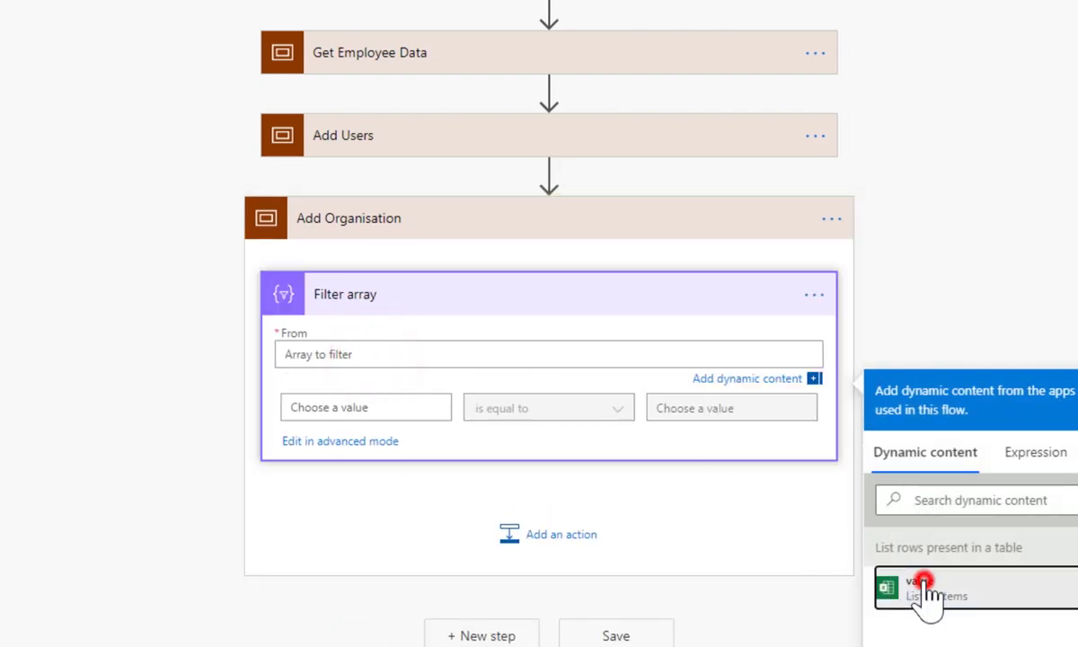
Set the filter condition to Manager 'is not equal to' and collapse the step
click(418, 412)
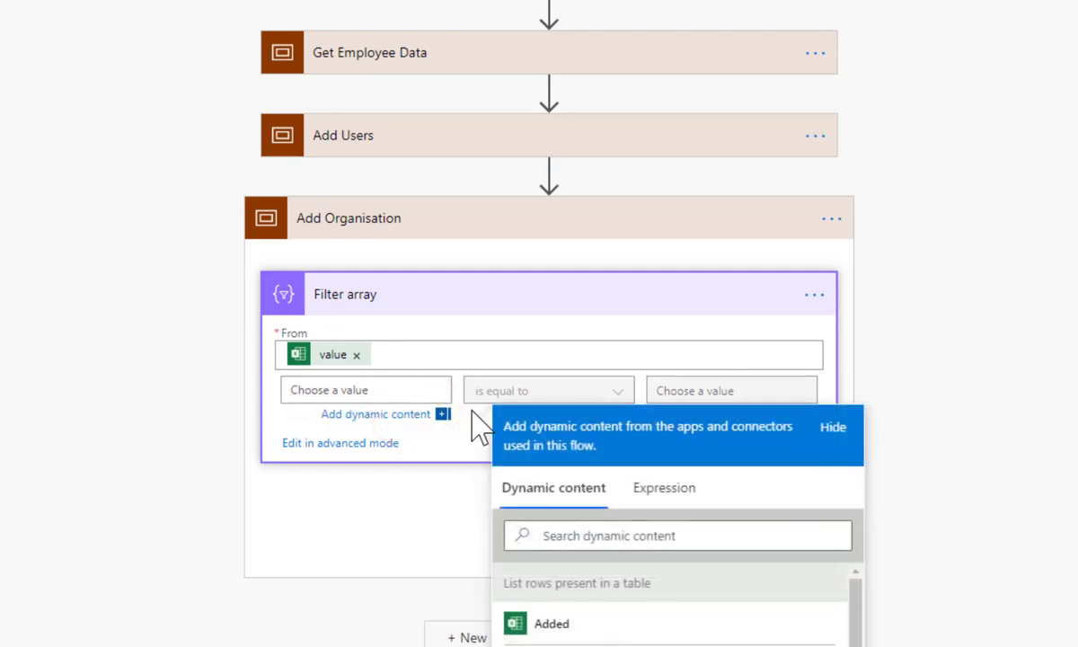
click(572, 537)
text(man)
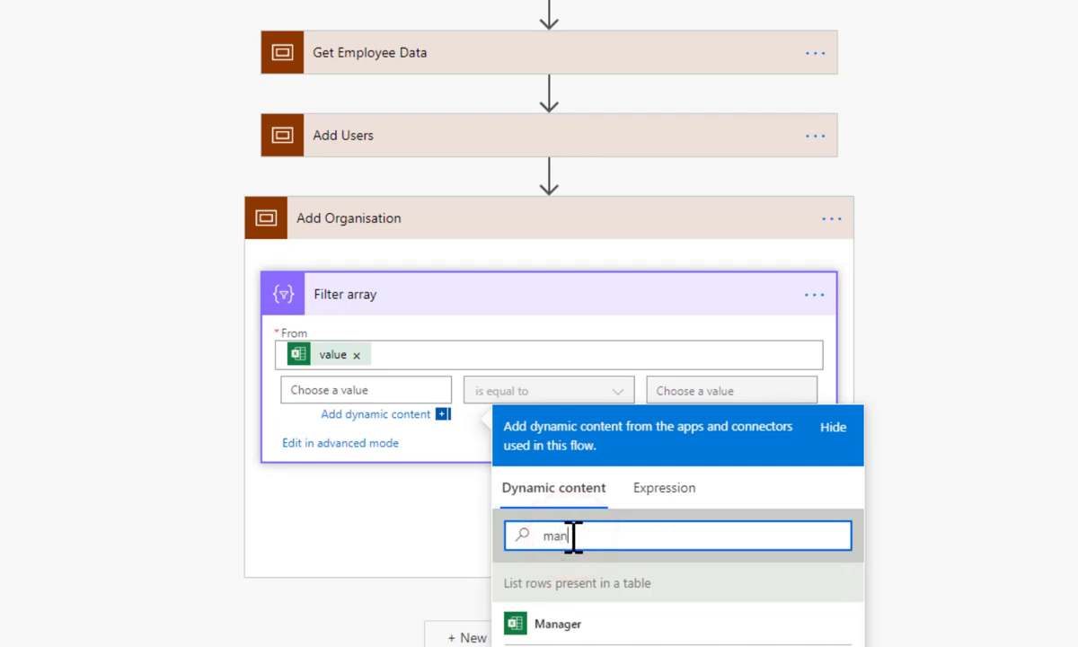
click(573, 621)
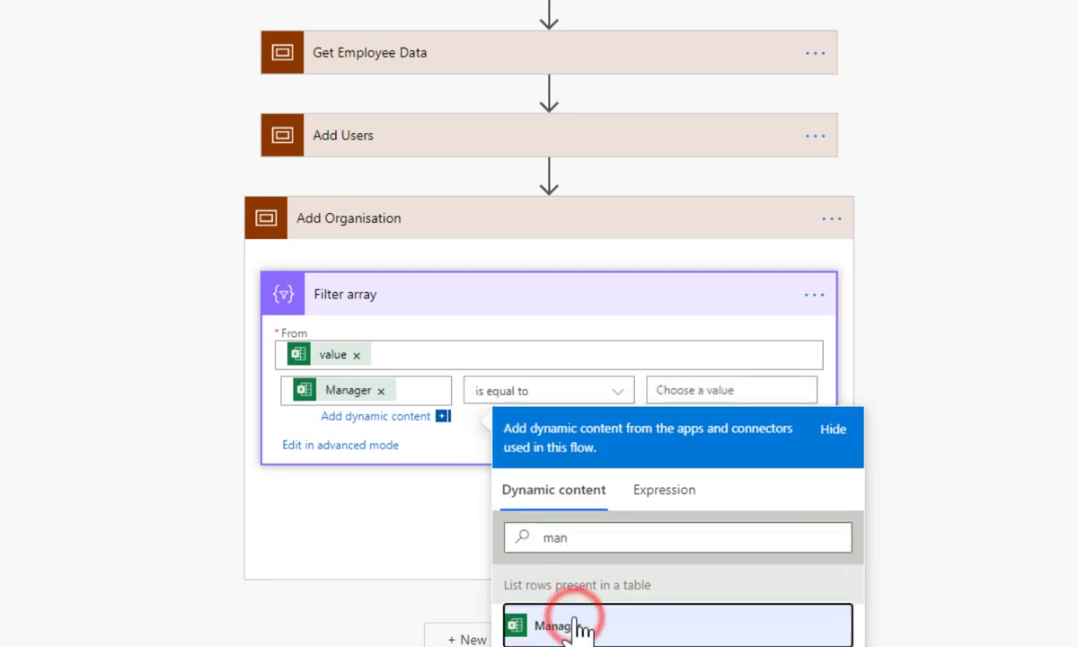
click(618, 392)
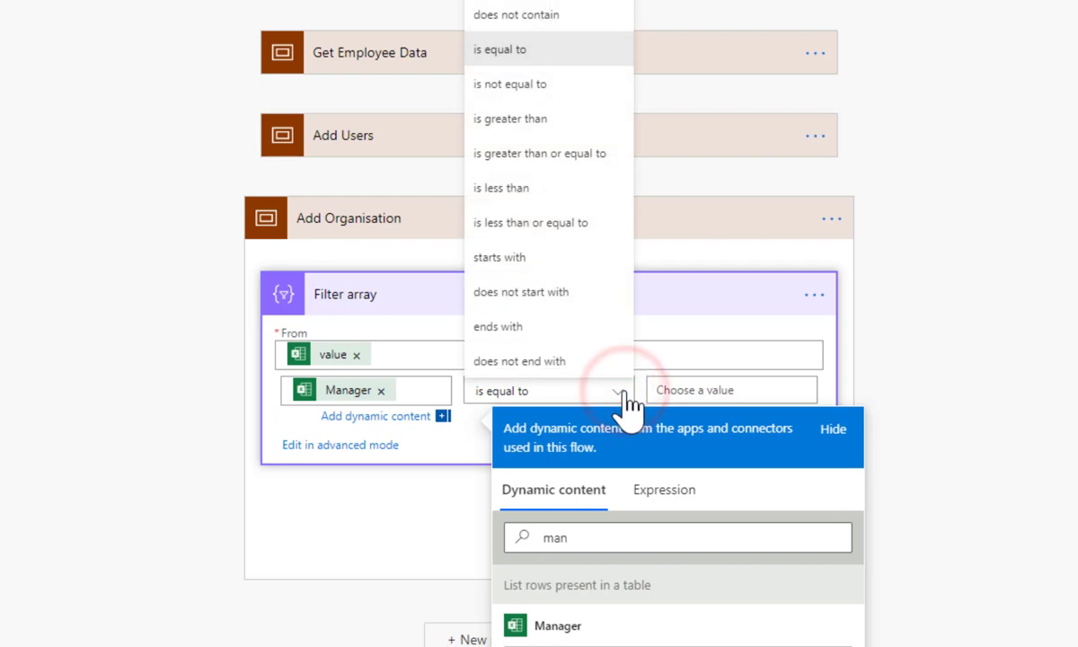
click(521, 84)
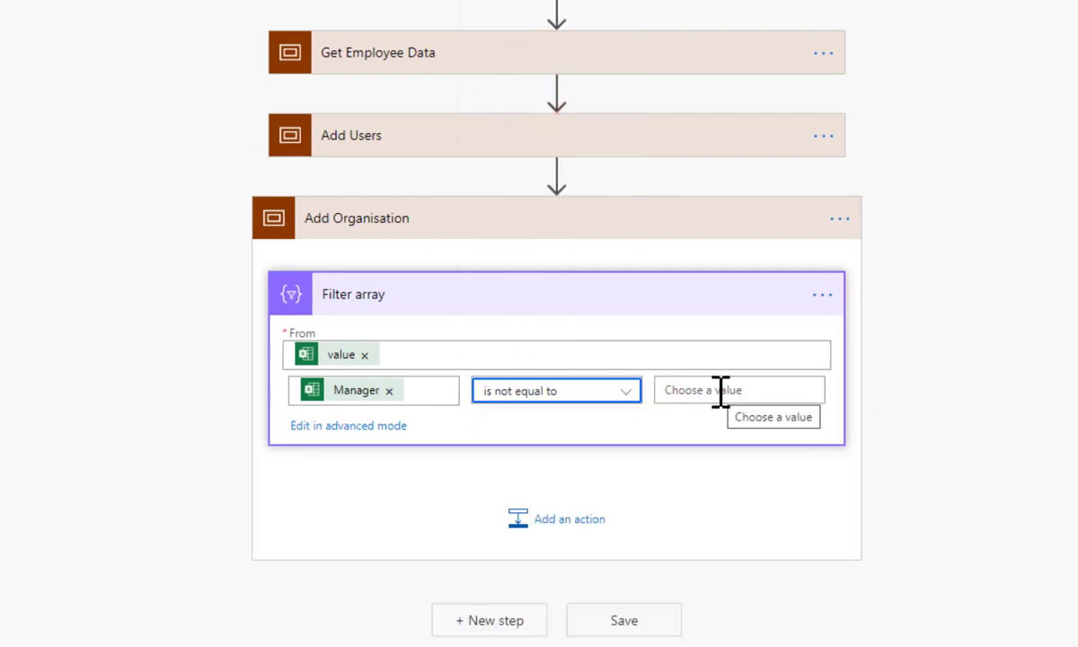
click(522, 311)
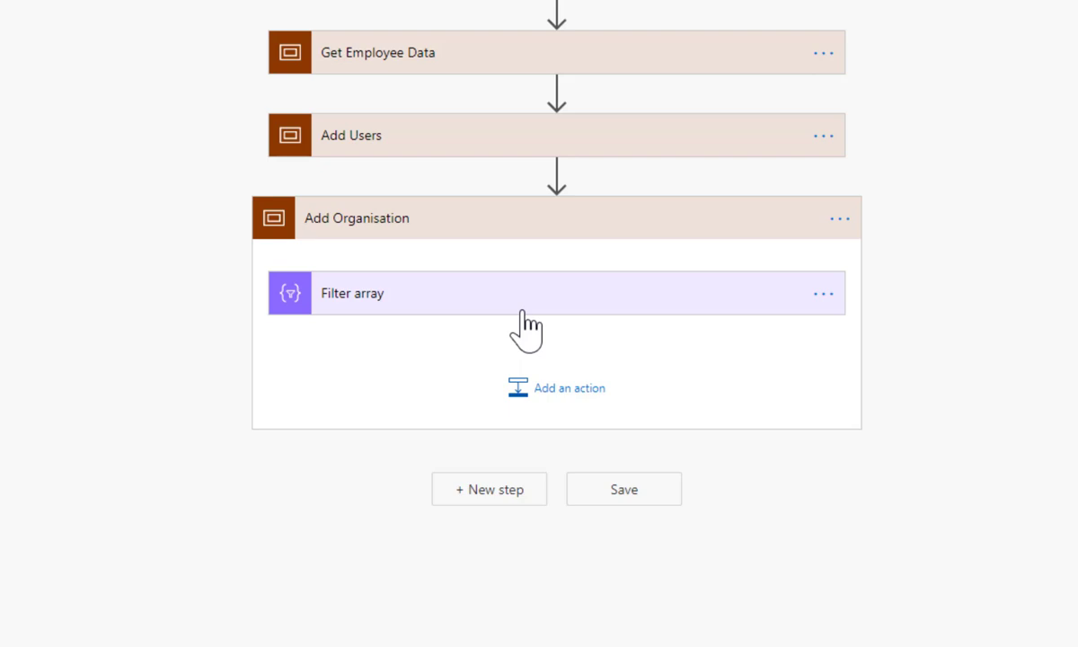
Add an Apply to each loop after Filter array that iterates over the Filter array Body
click(566, 393)
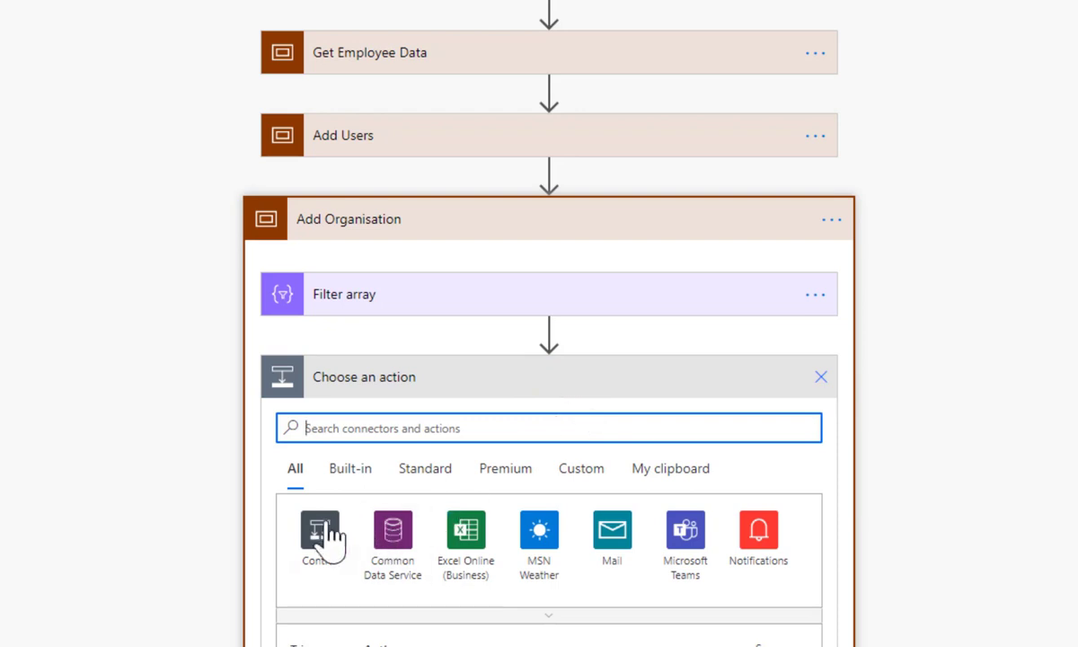
click(320, 528)
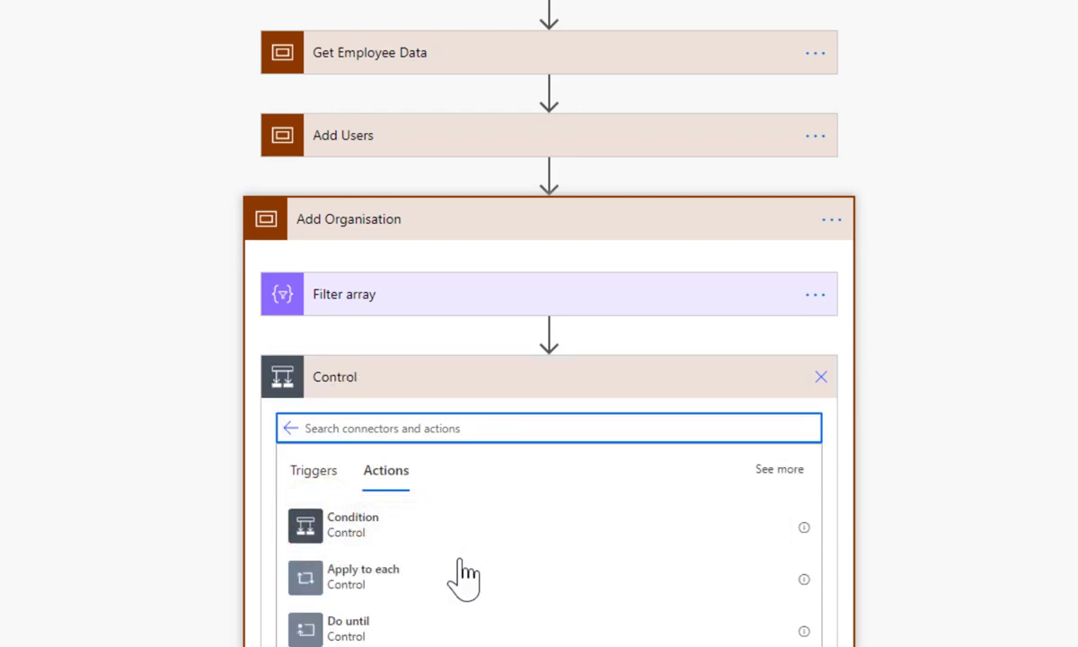
click(363, 577)
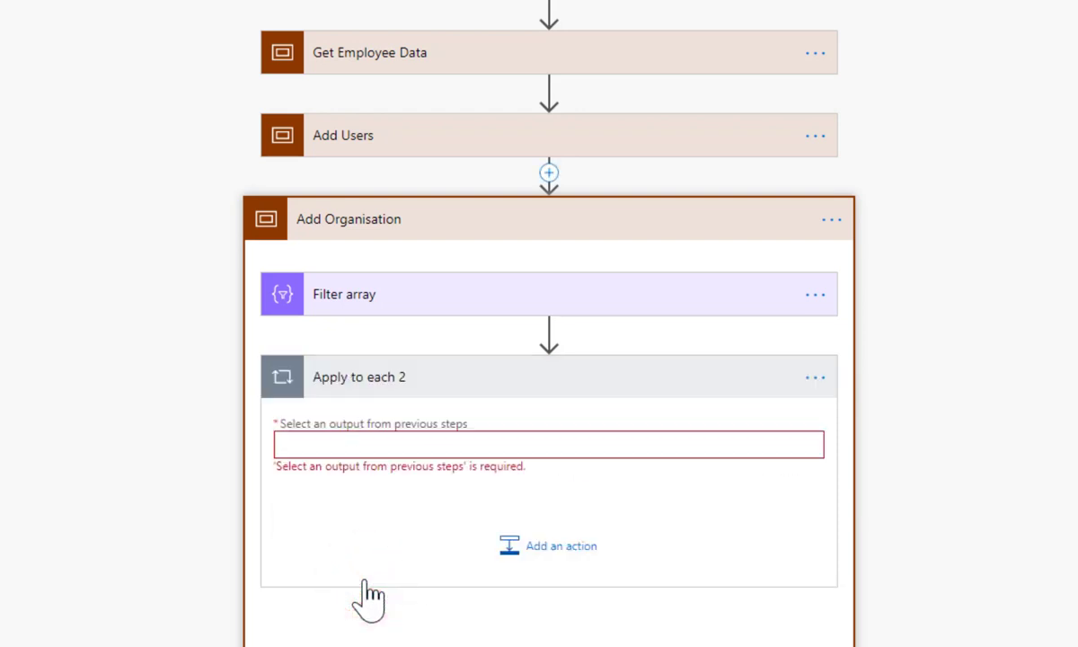
click(363, 445)
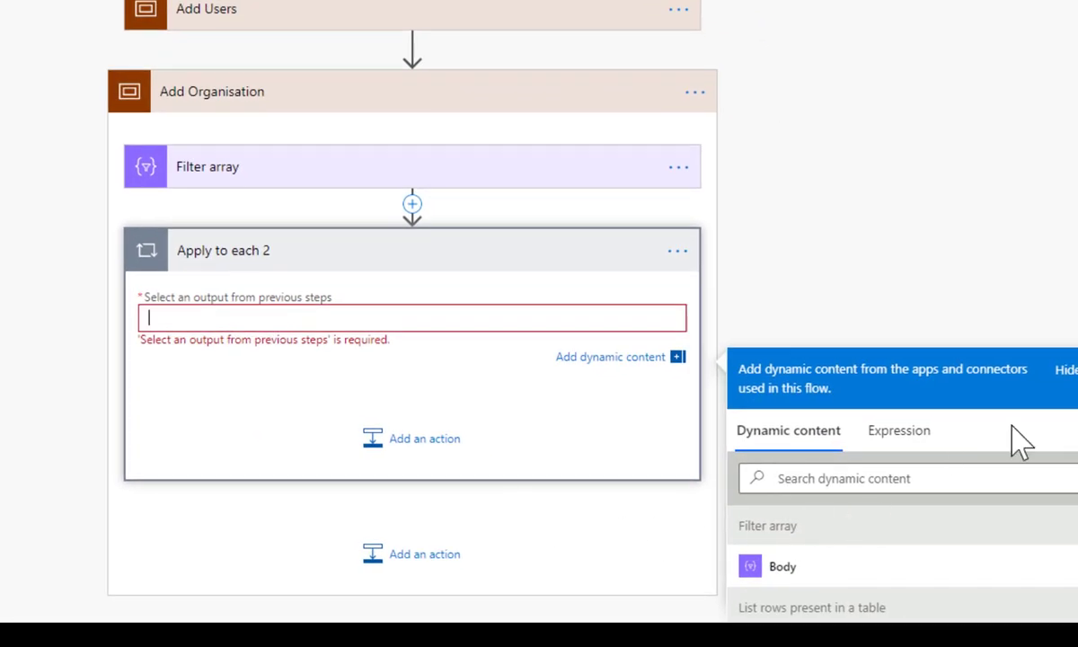
scroll(871, 416, down, 3)
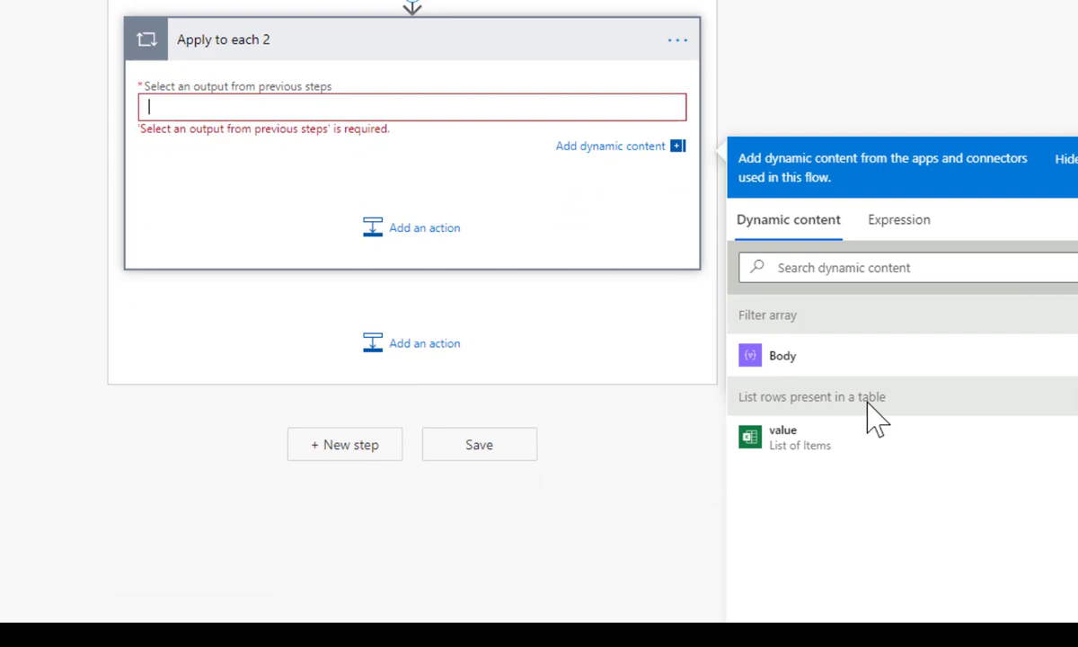
click(776, 361)
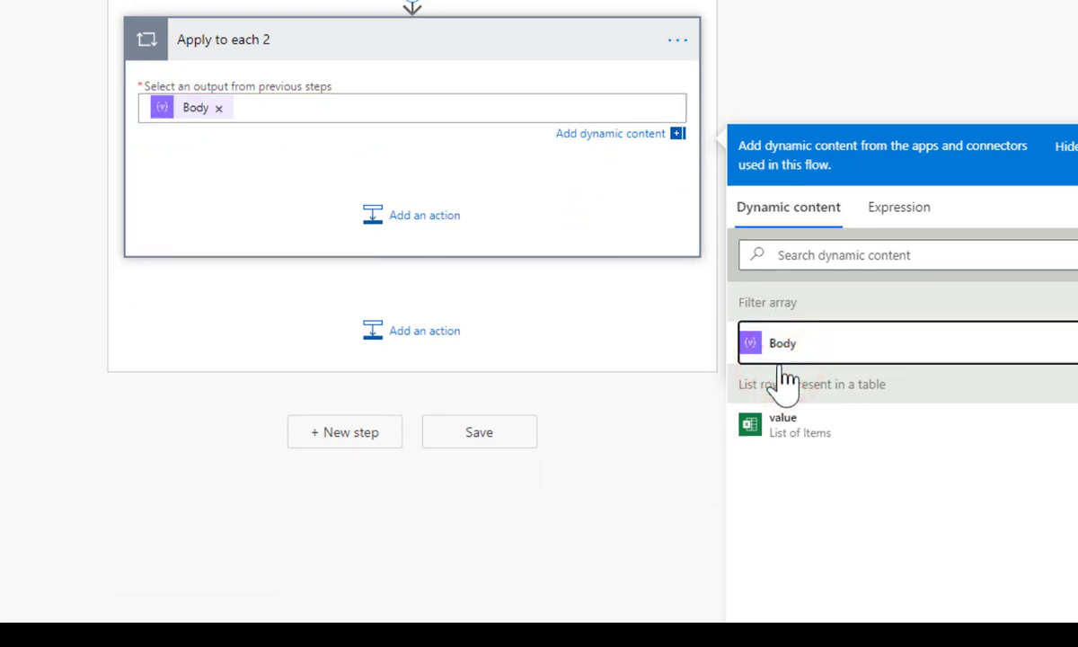
Search 'azure' and add the Azure AD Assign manager action inside the loop, then collapse it
click(414, 219)
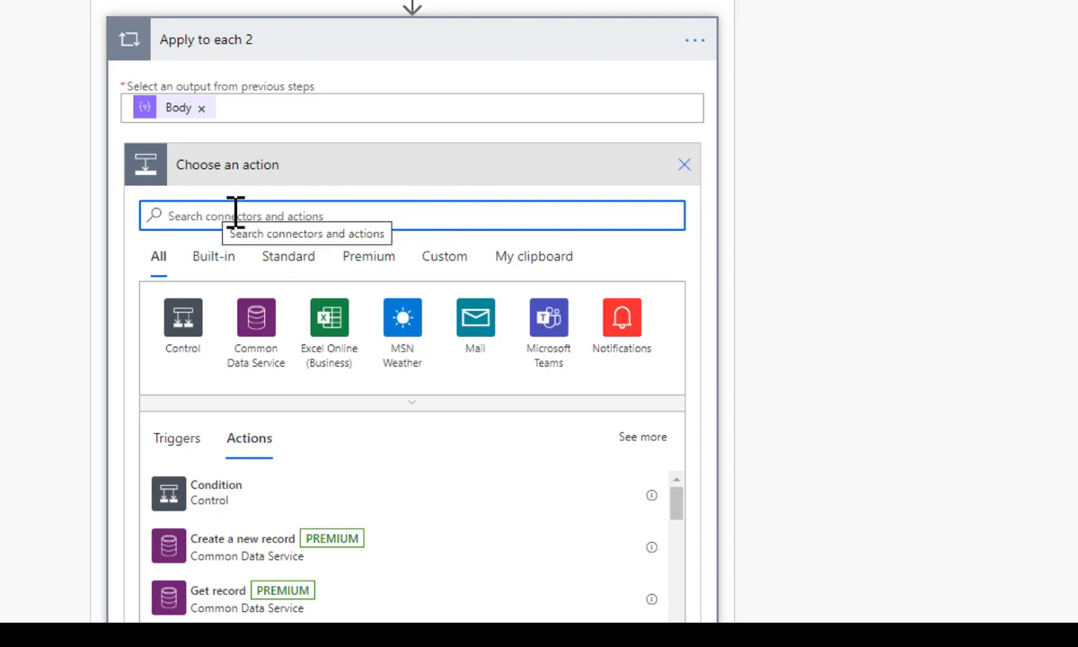
text(a)
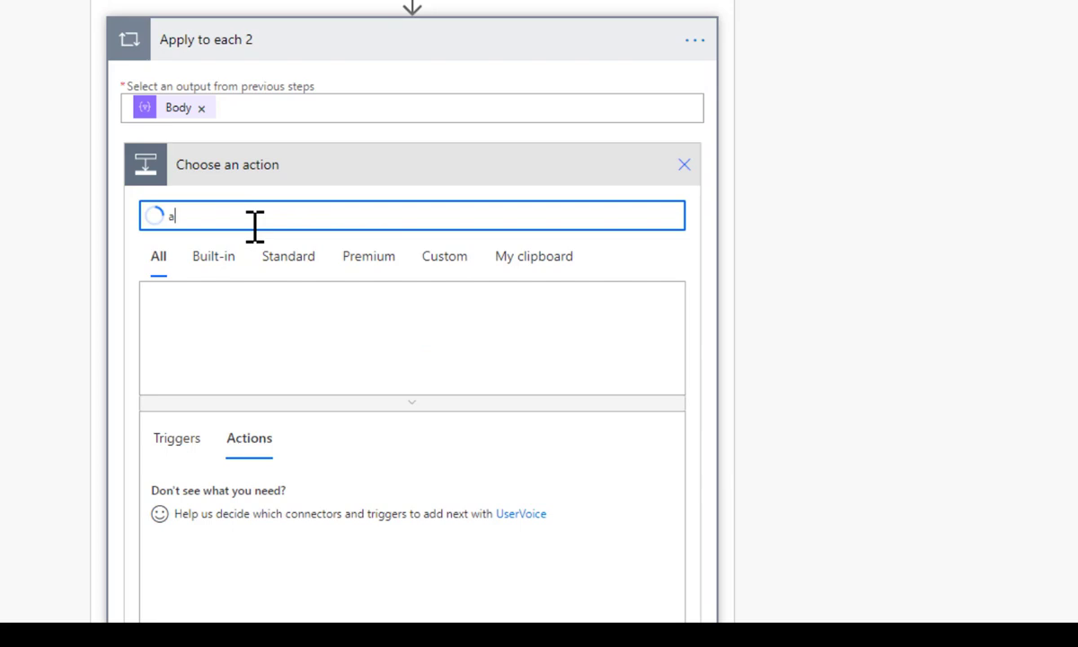
text(zure)
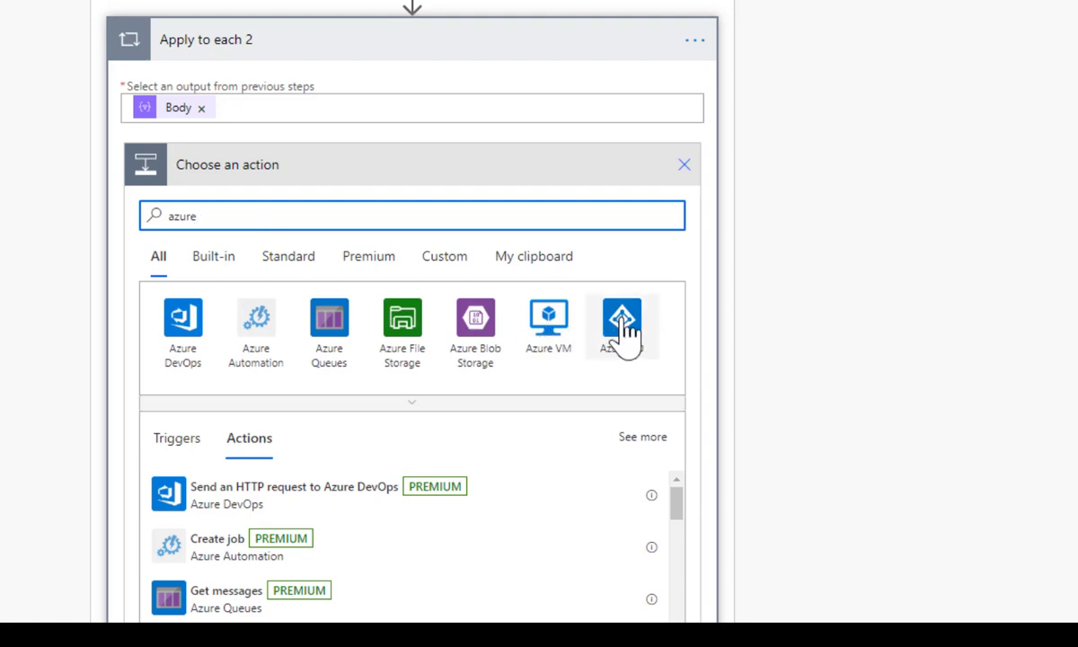
click(622, 319)
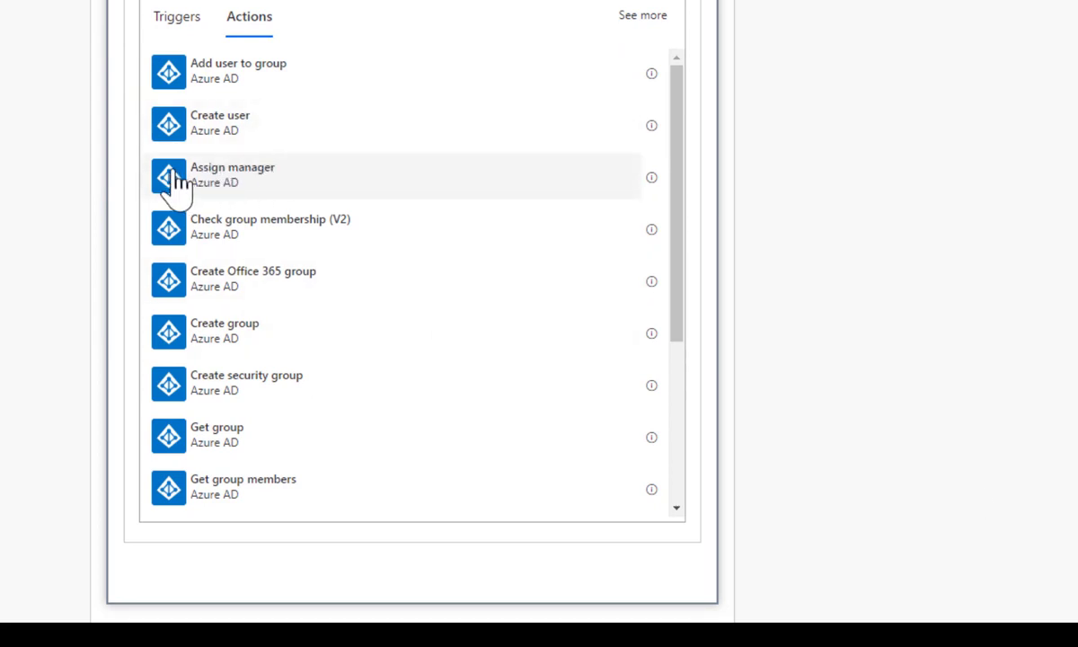
click(239, 187)
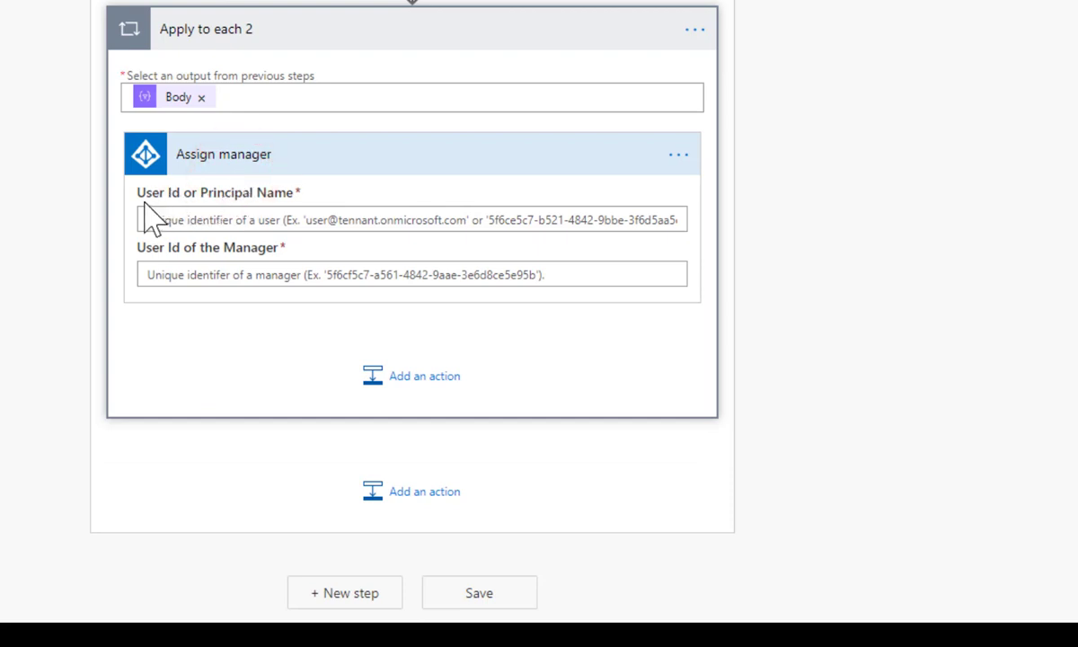
click(242, 224)
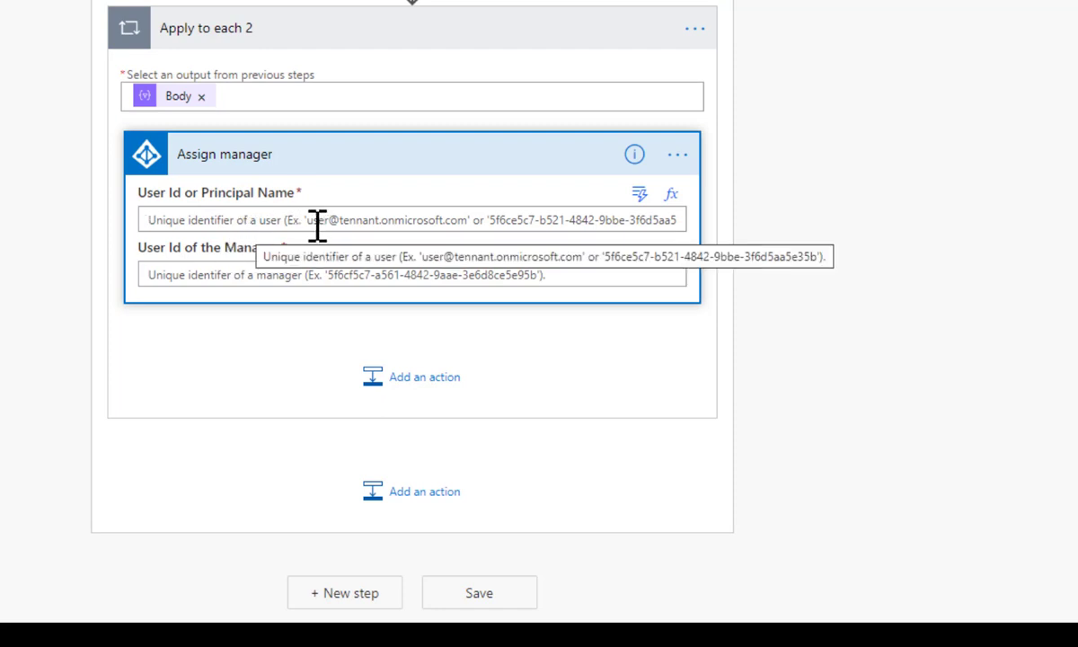
click(314, 220)
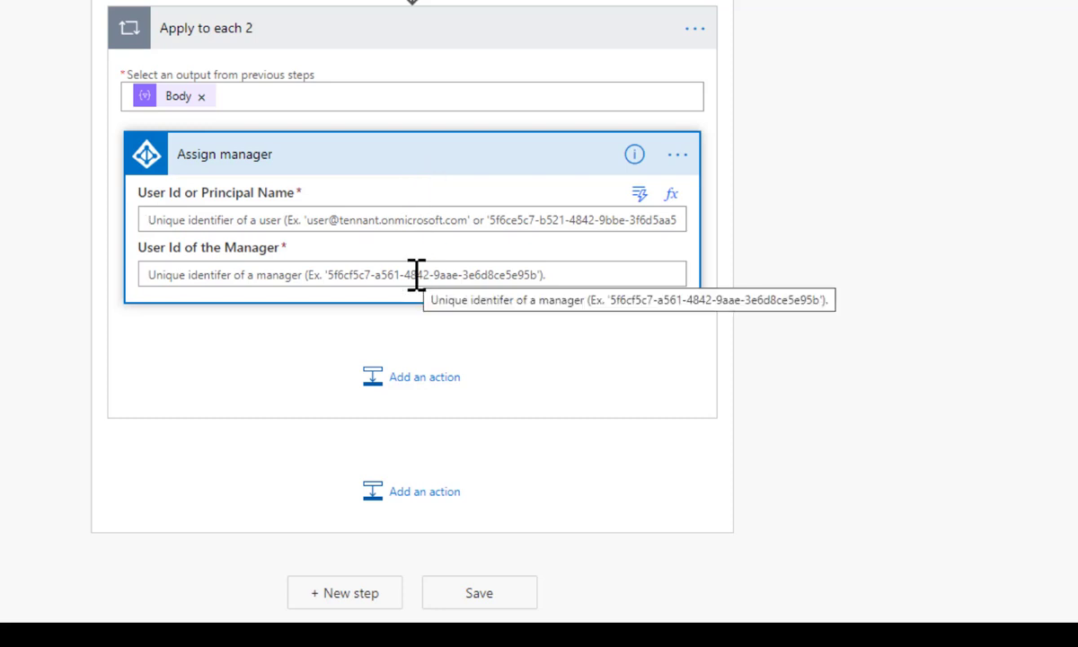
click(404, 137)
click(411, 133)
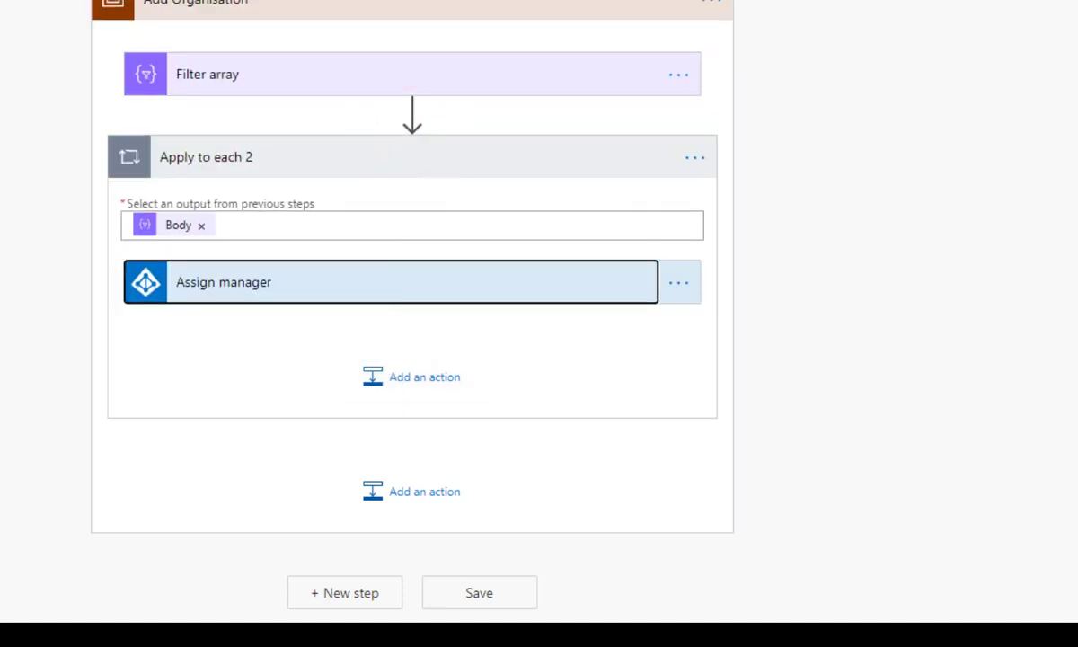
click(424, 377)
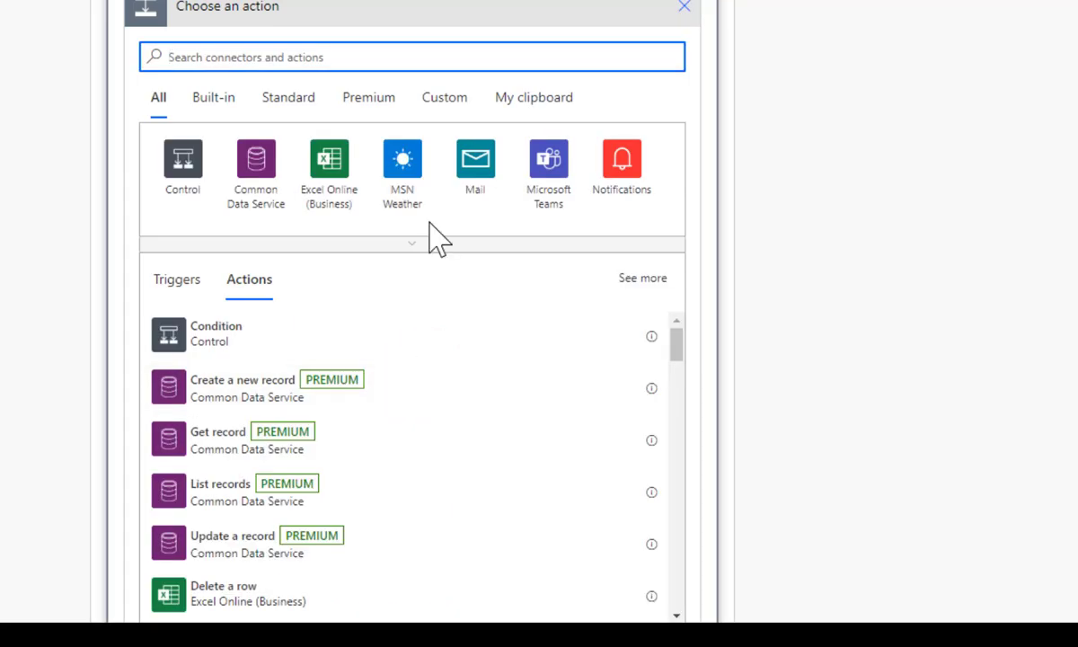
text(azure )
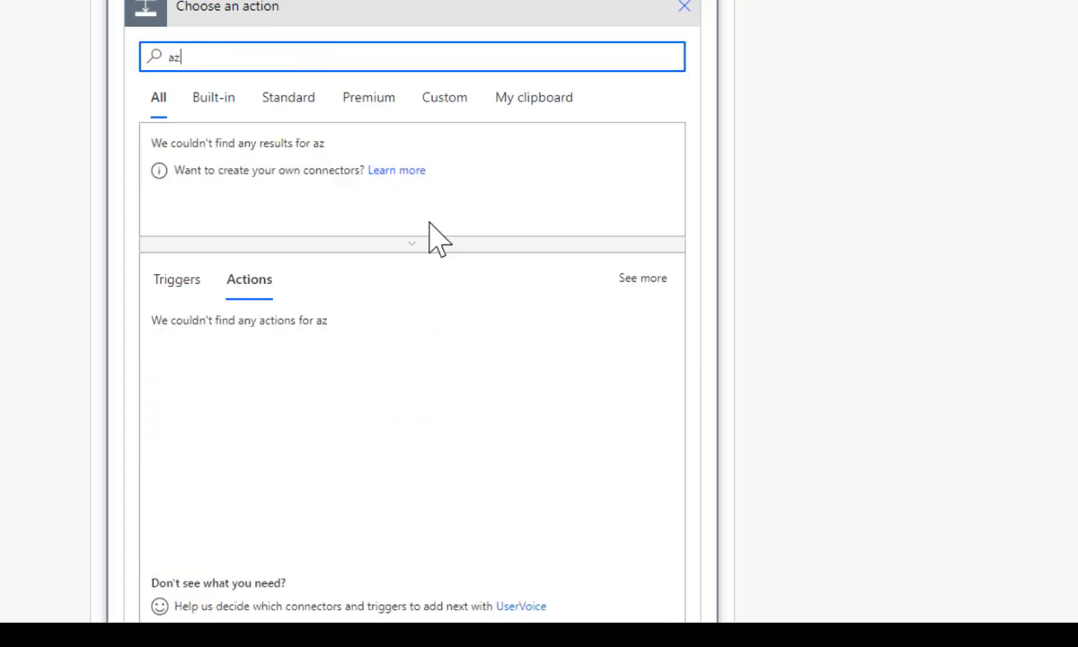
text(ad)
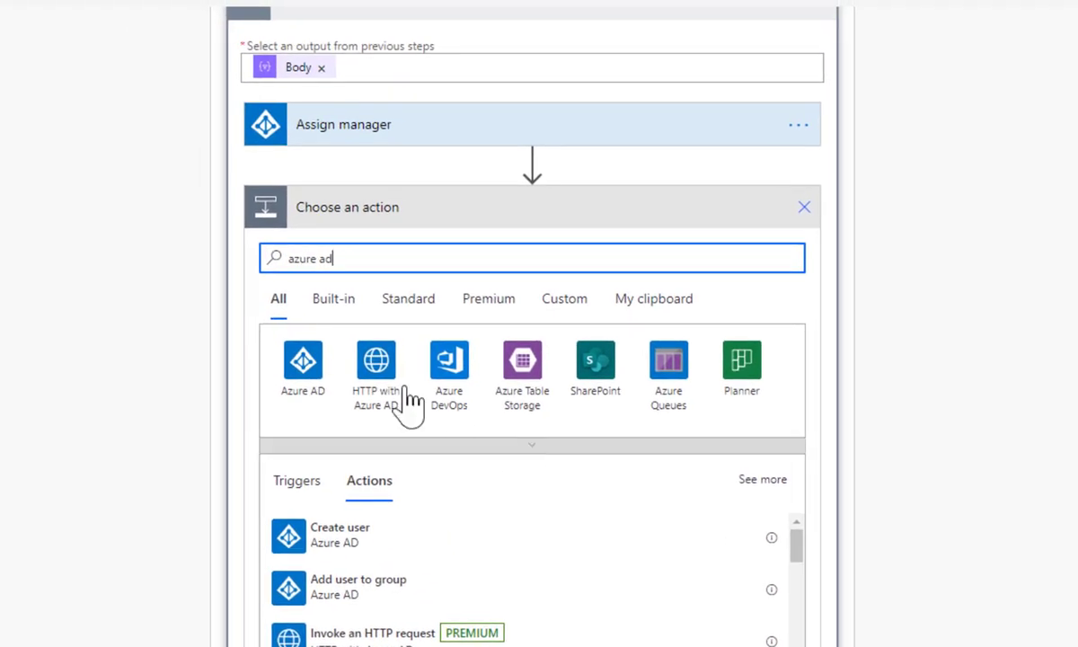
click(302, 362)
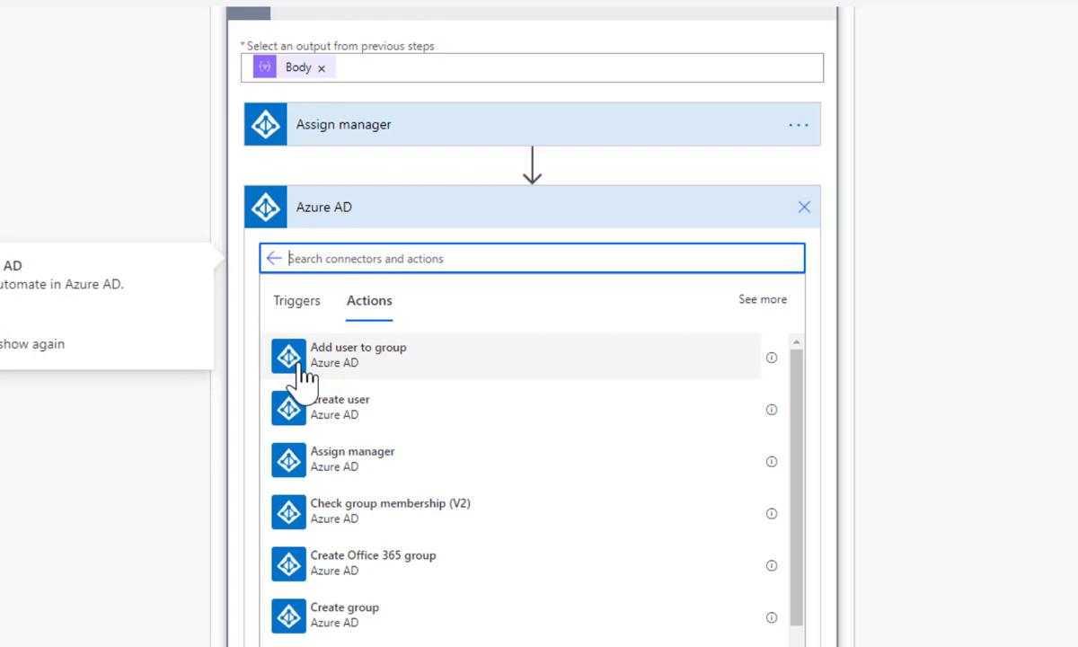
text(get)
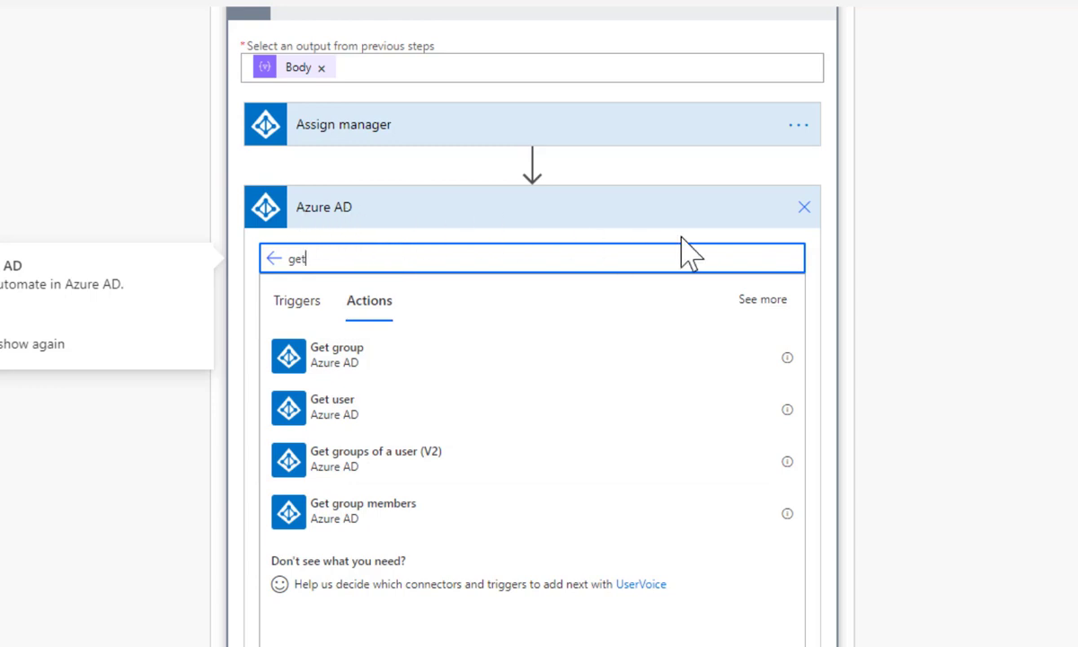
click(804, 210)
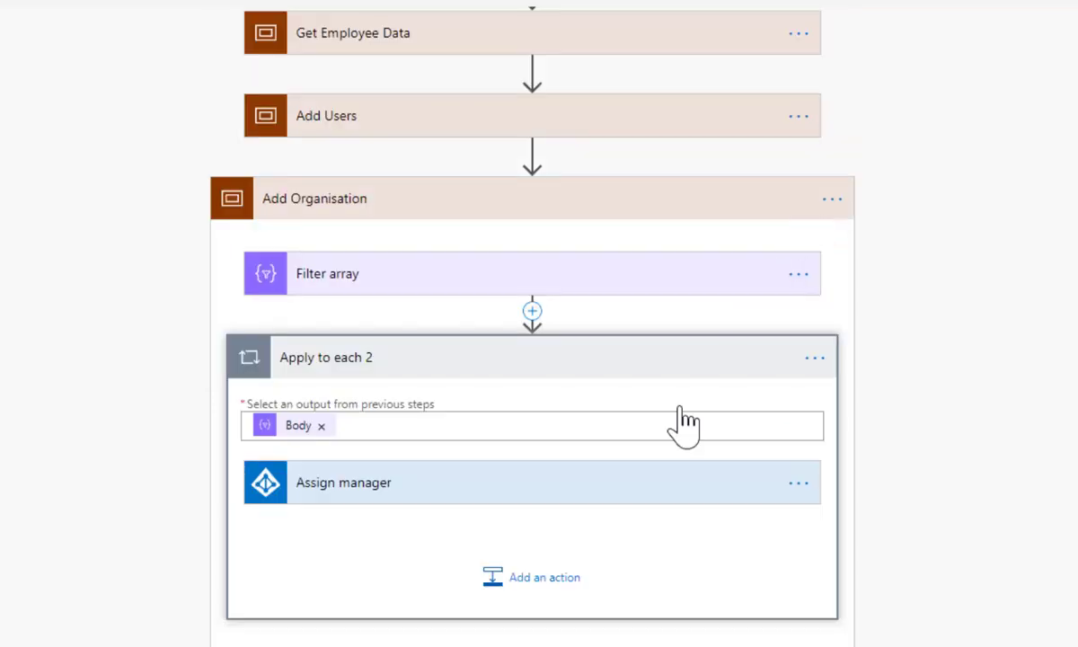
Add an action below Assign manager, searching 'o365' to bring up the Office 365 Users connector
click(550, 582)
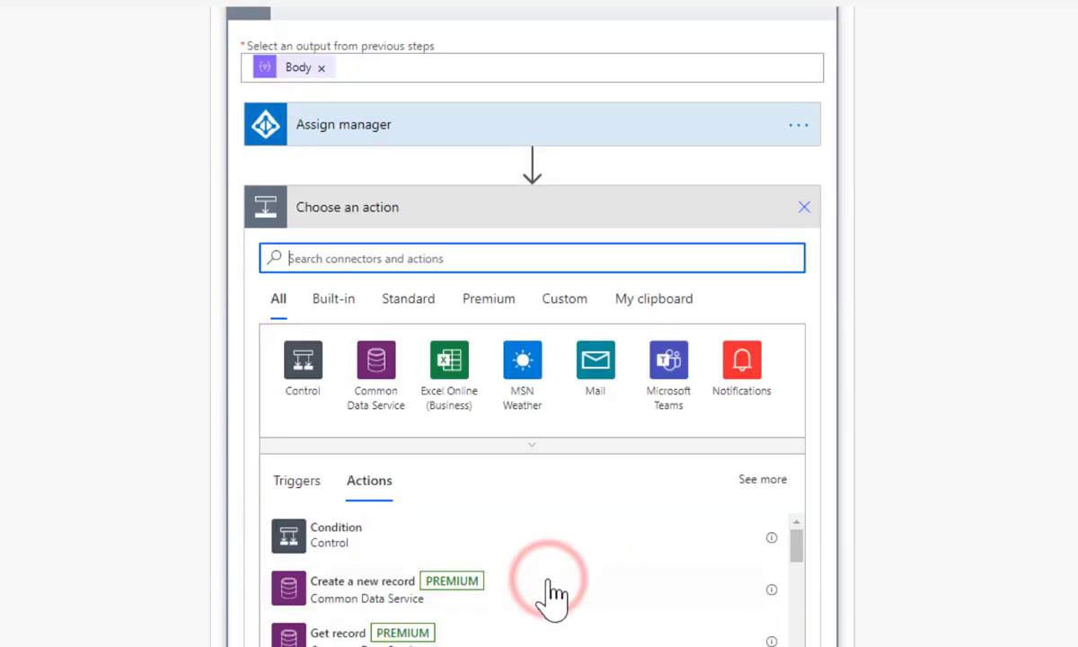
text(o365)
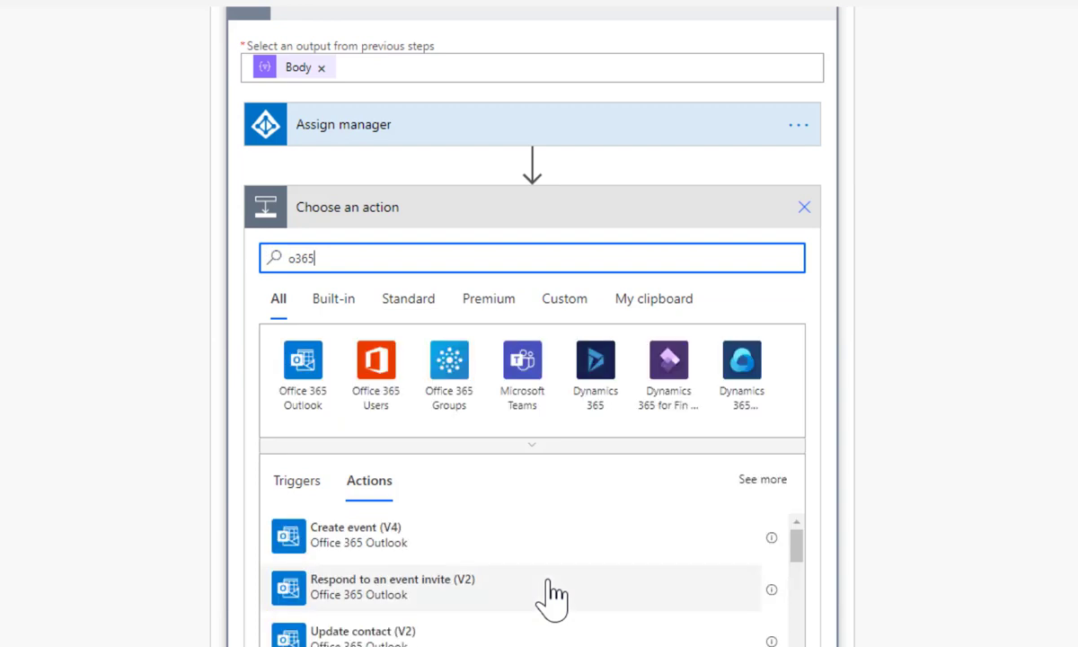
click(381, 370)
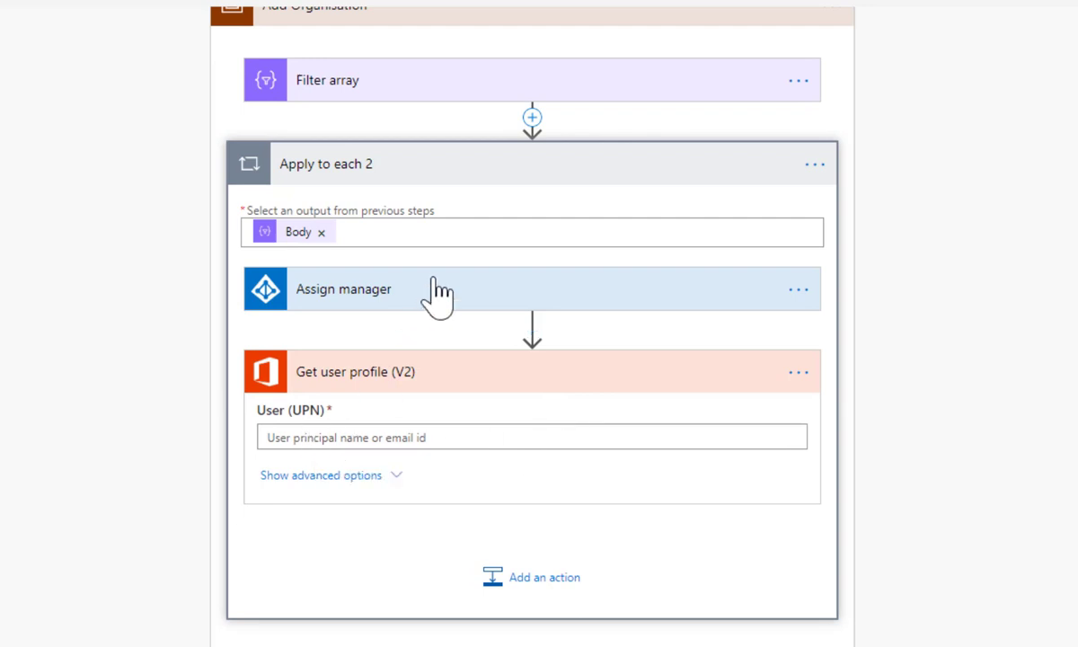
Move Assign manager below Get user profile (V2) and set User (UPN) to item()['Managers Email']
drag(432, 290, 456, 542)
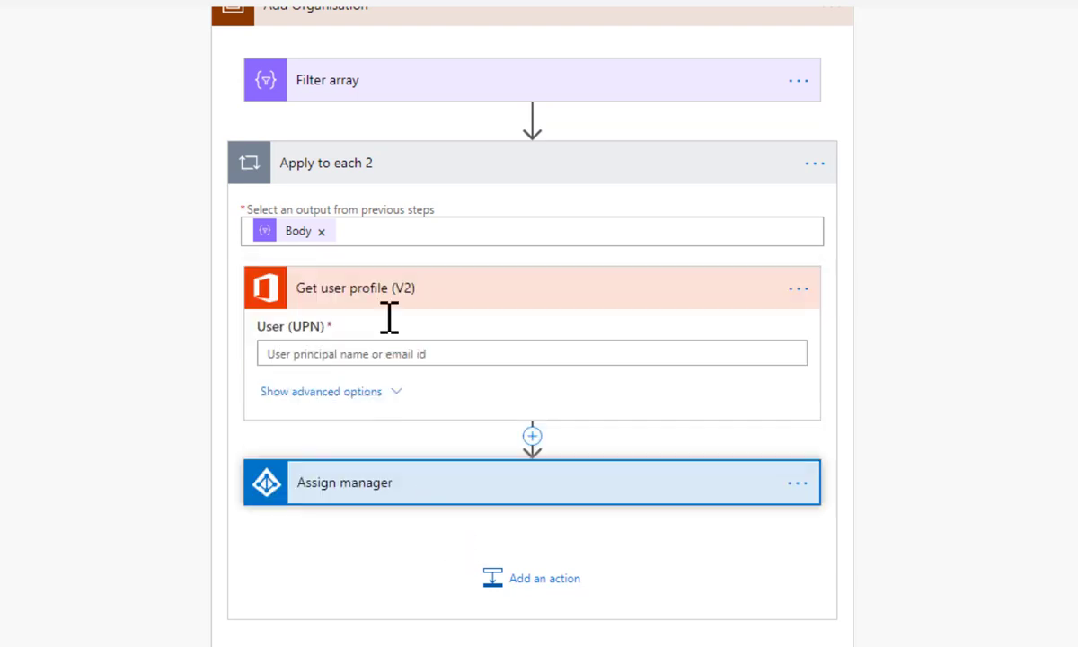
click(299, 353)
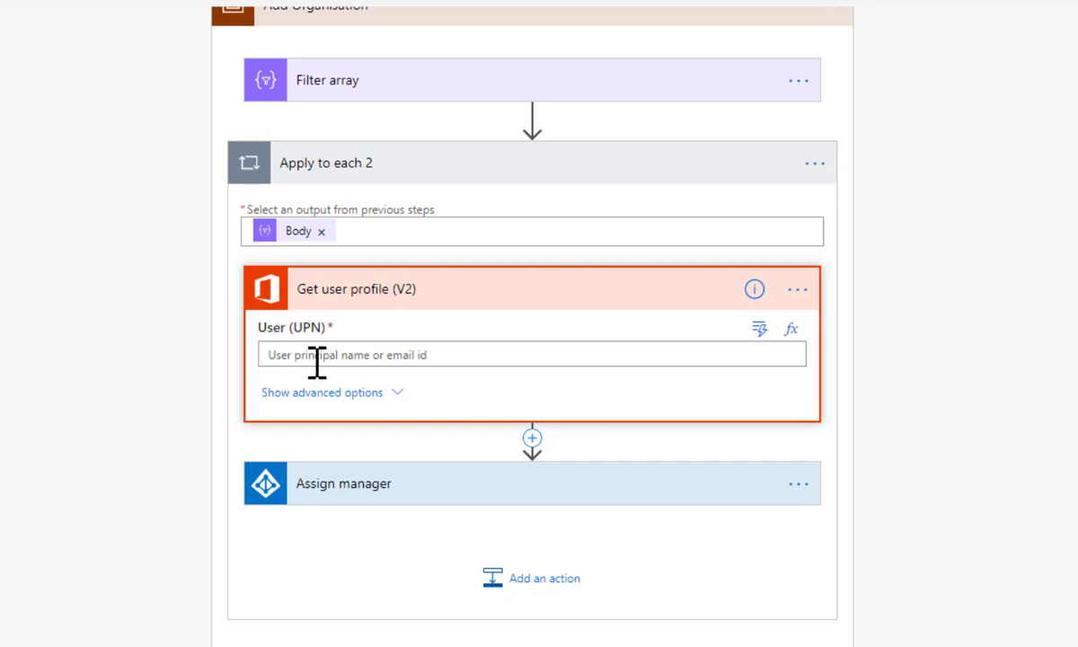
click(317, 358)
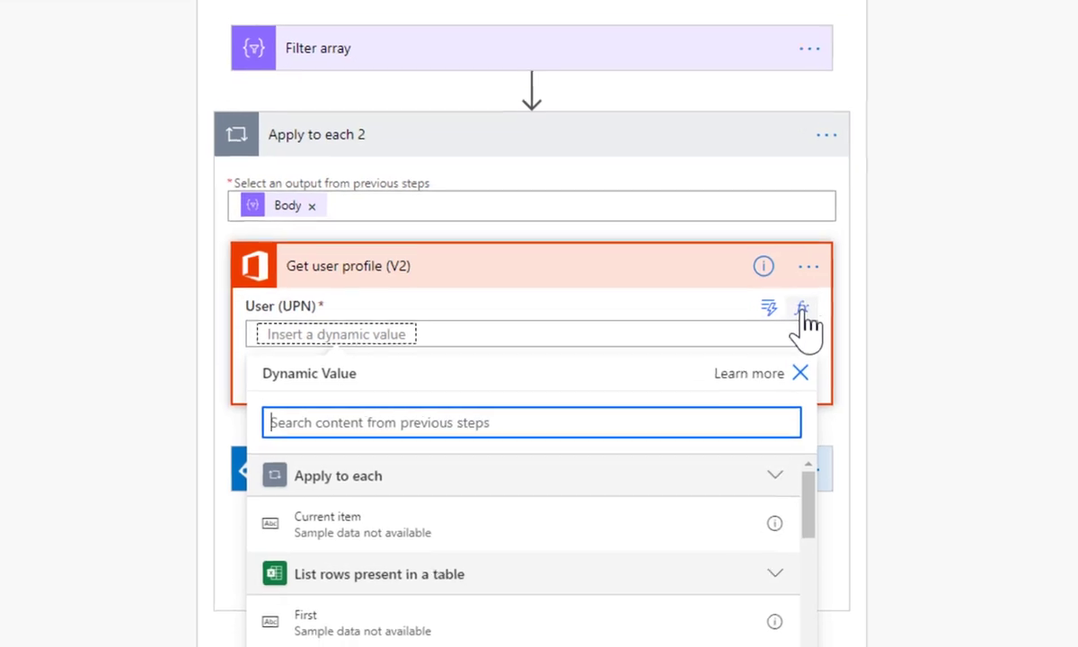
click(790, 328)
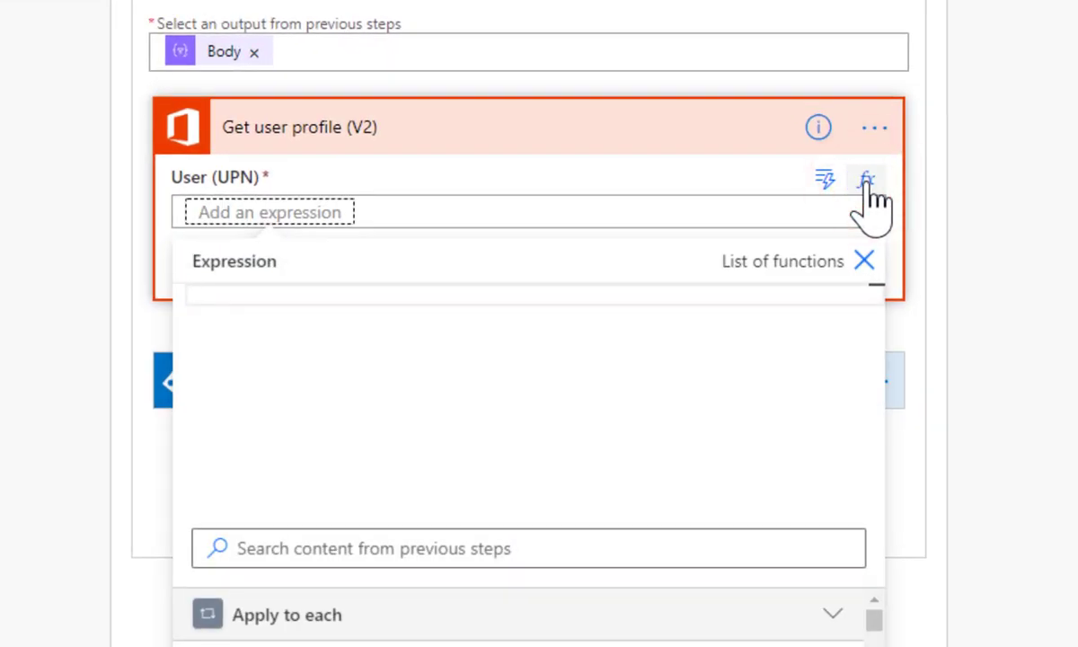
text(it)
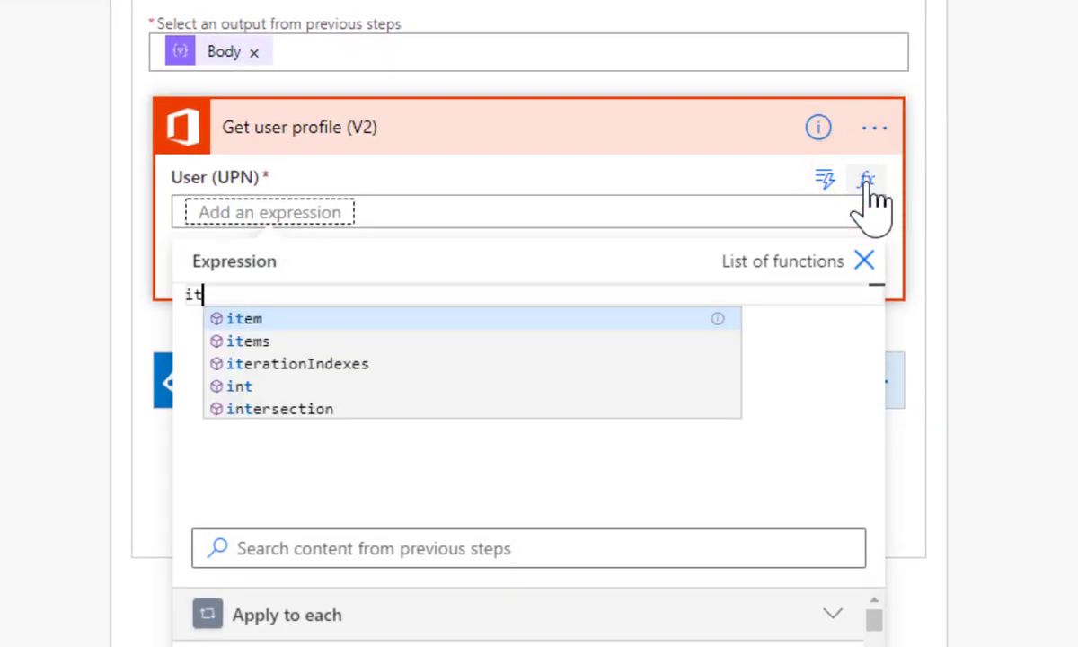
key(Return)
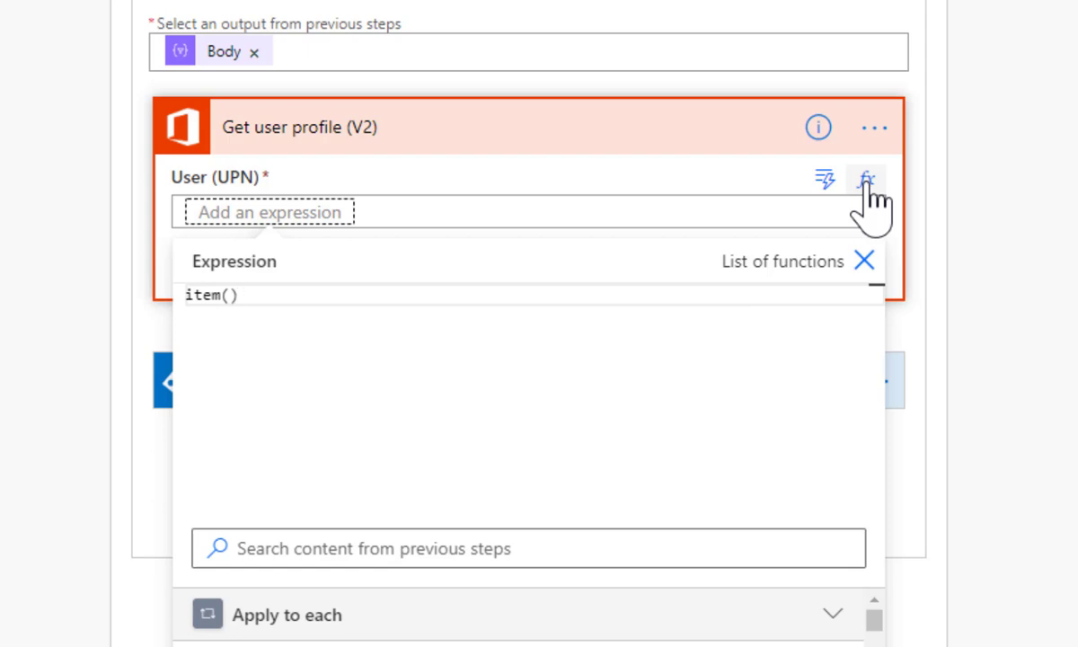
text(['Managers)
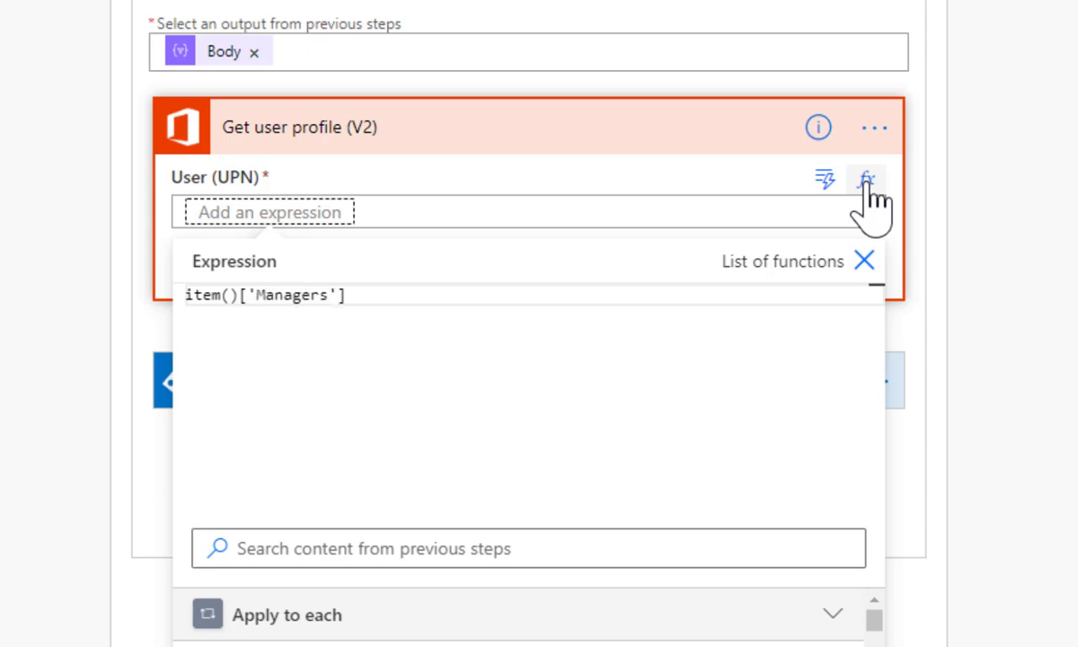
text( EMail)
key(Left)
key(Left)
key(shift+Left)
text(m)
click(864, 261)
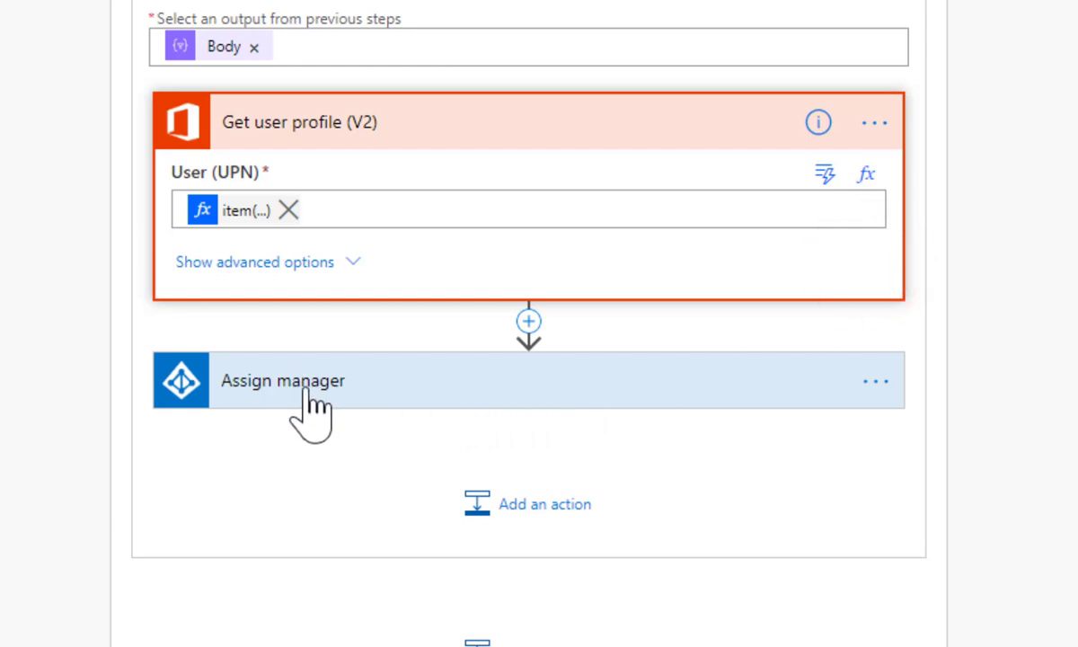
Set Assign manager's user identifier to the expression item()['Email']
click(307, 388)
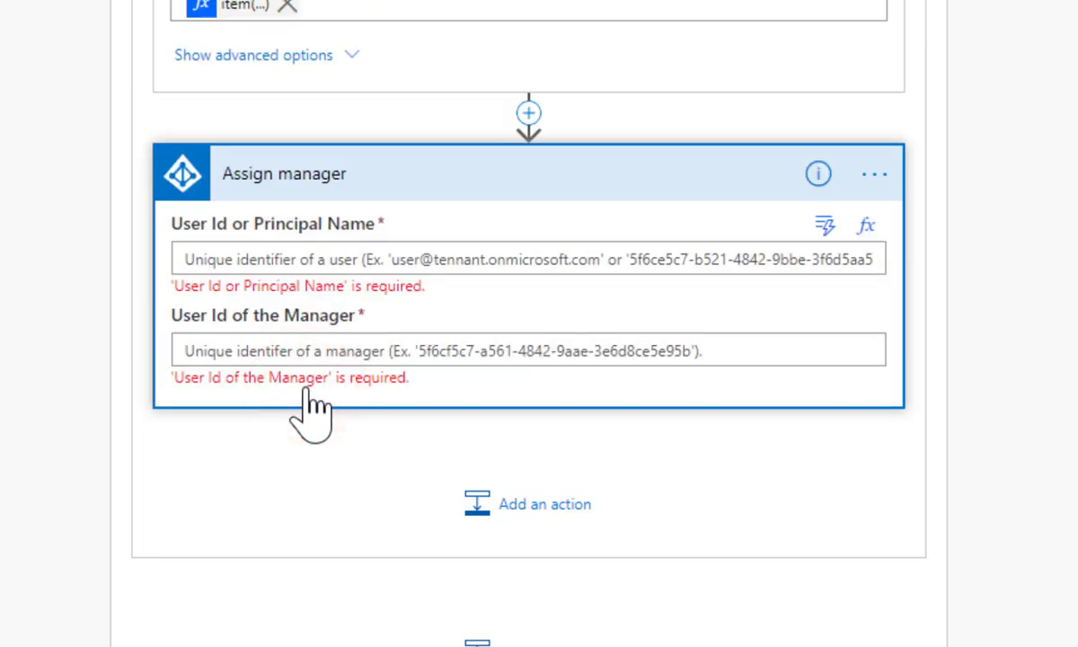
click(229, 251)
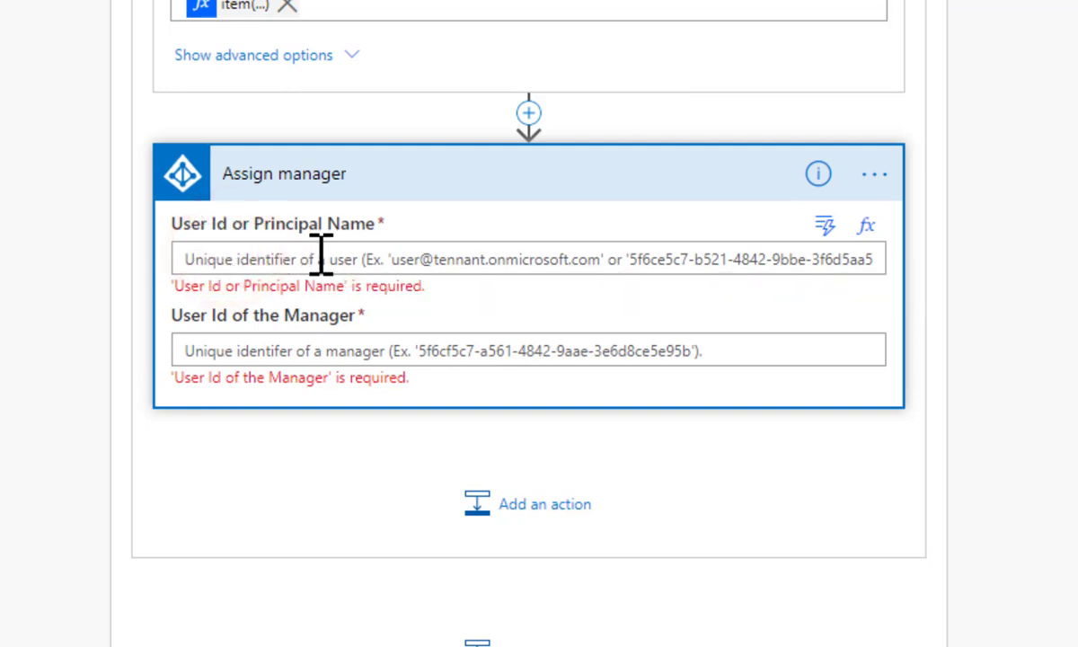
click(866, 226)
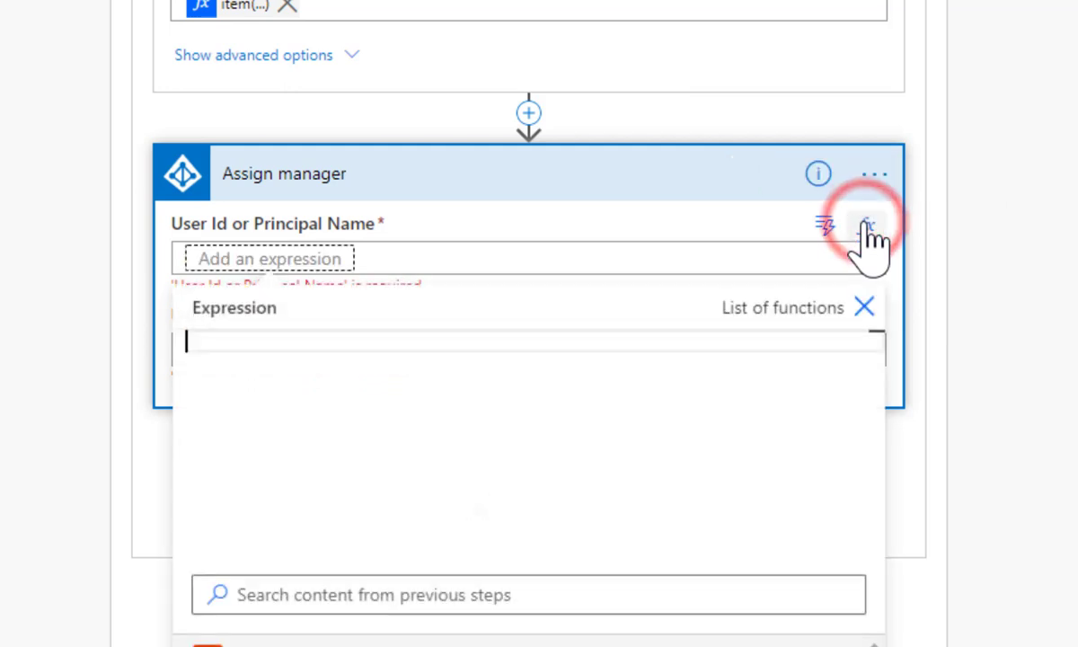
text(item)
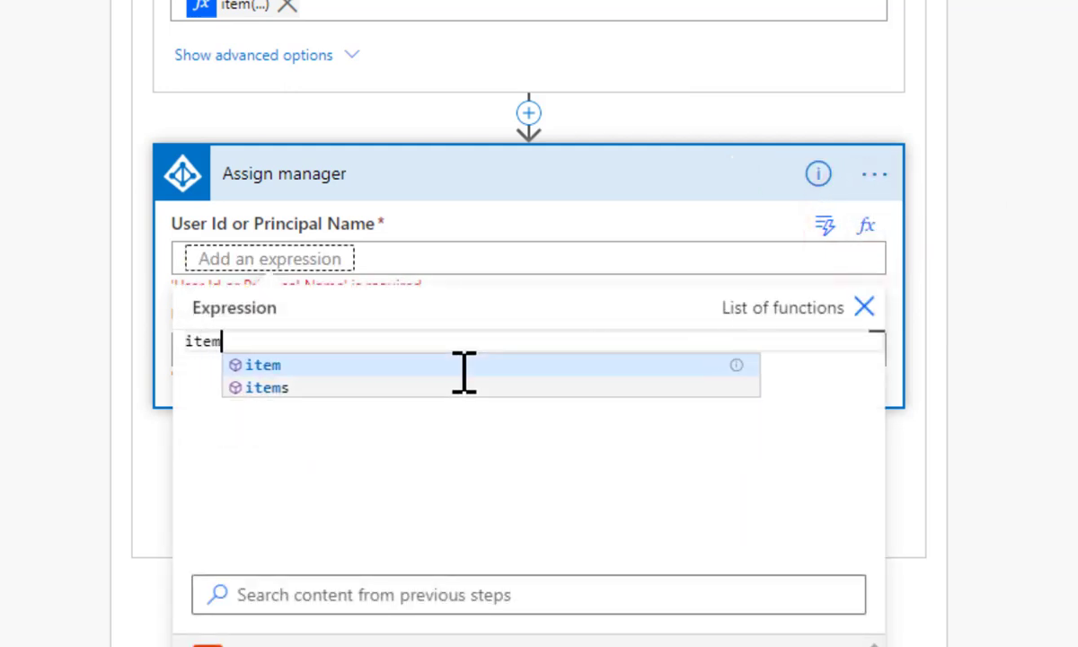
text(())
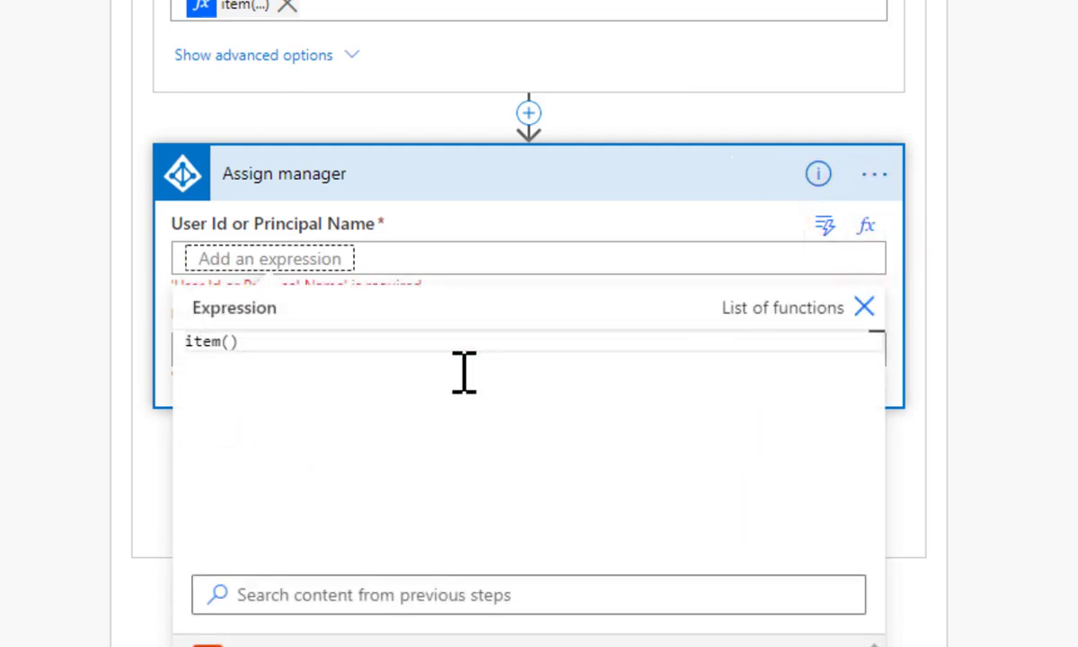
text(['EMail)
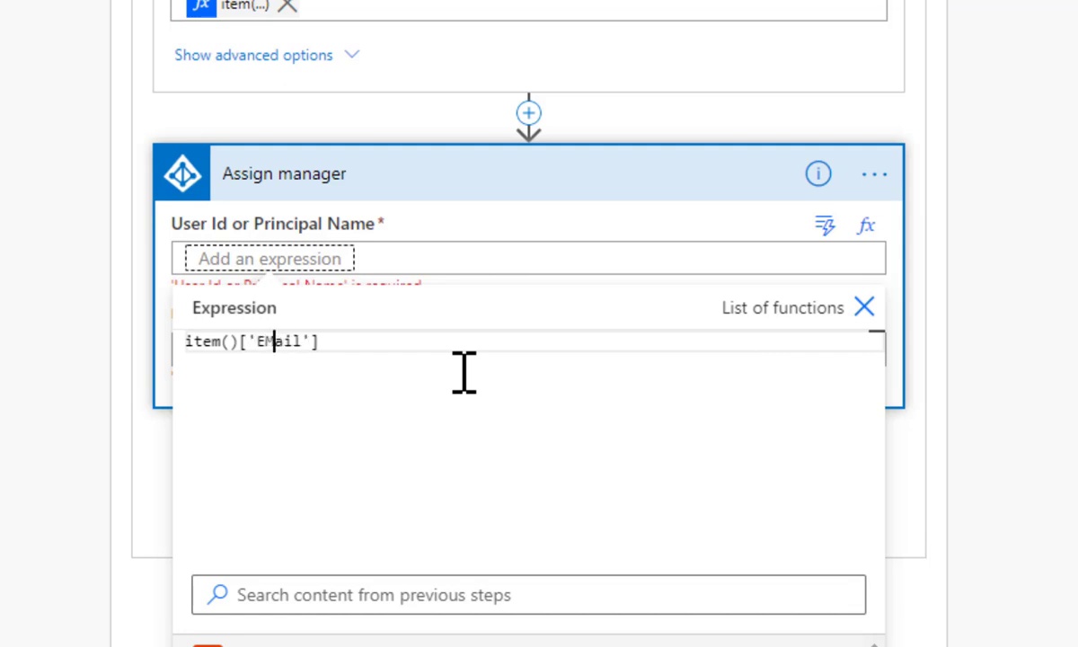
key(BackSpace)
text(m)
click(864, 307)
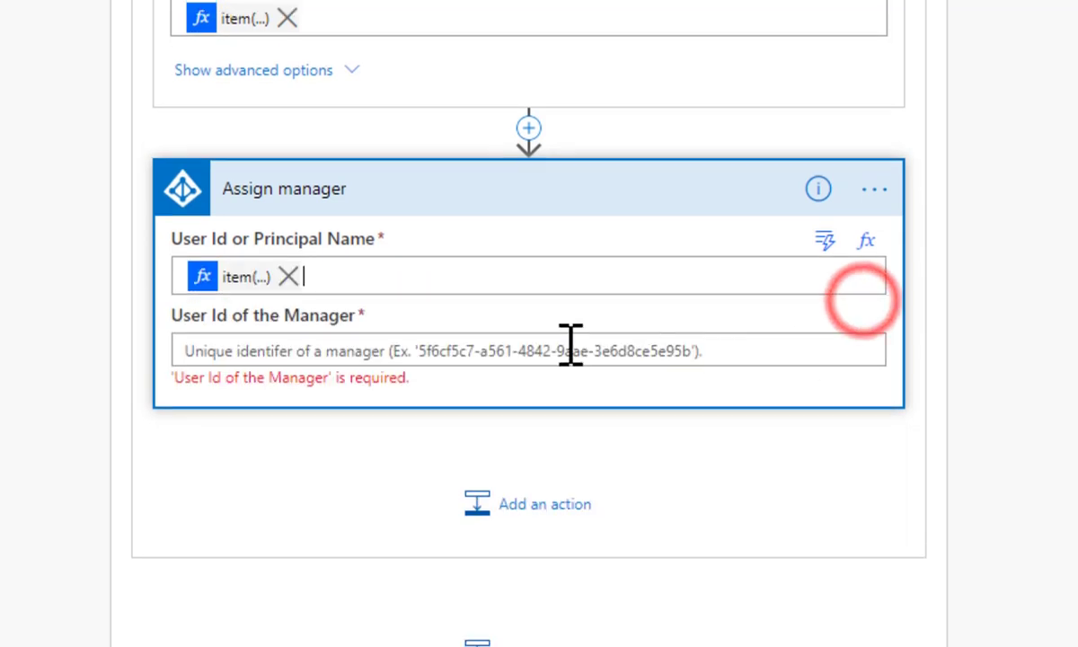
Use the Id from Get user profile (V2) as the manager's user id
click(349, 353)
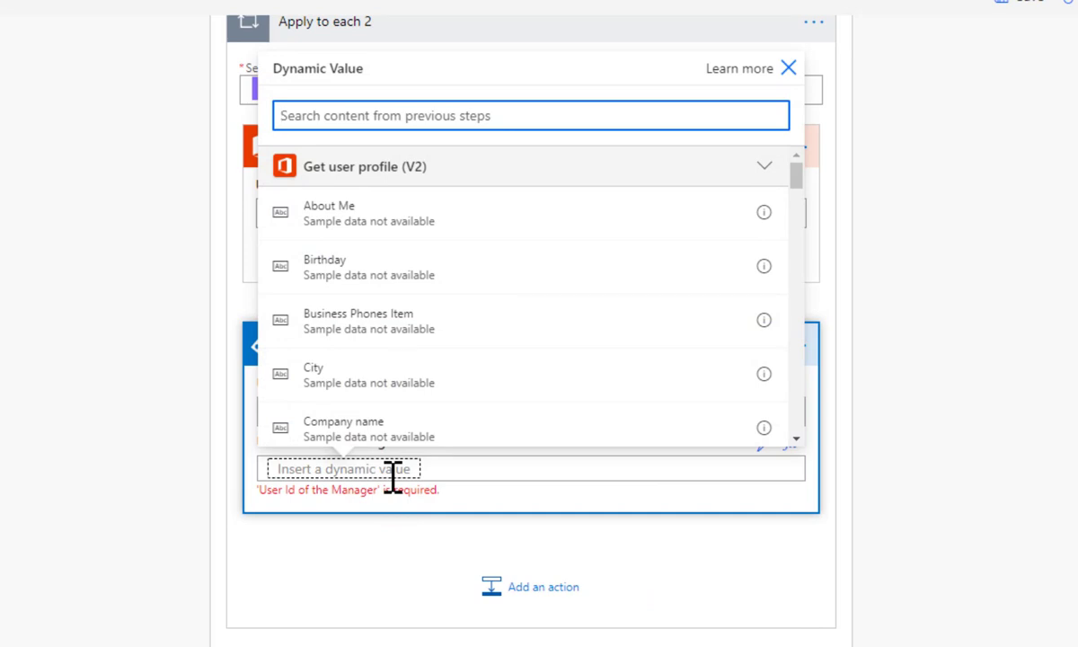
text(id)
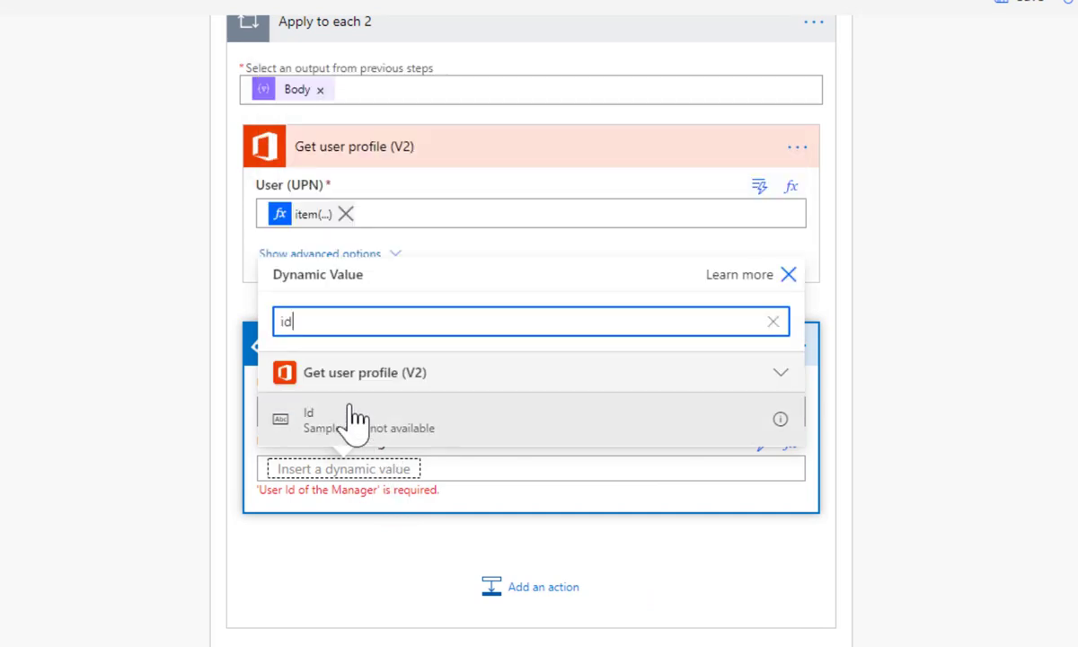
click(321, 433)
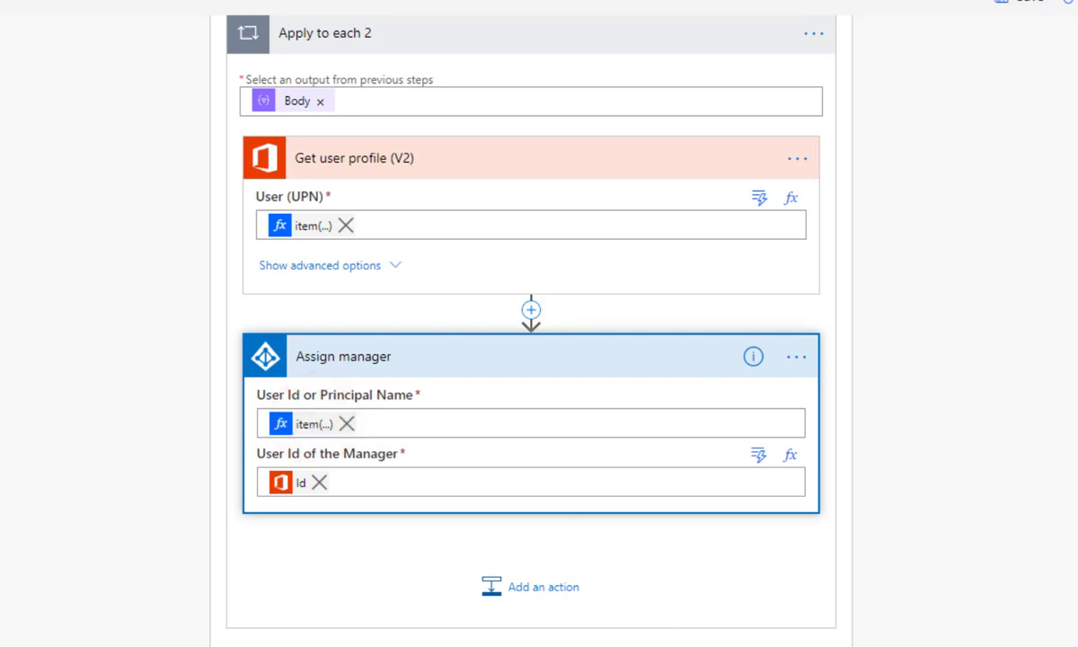
scroll(847, 361, up, 3)
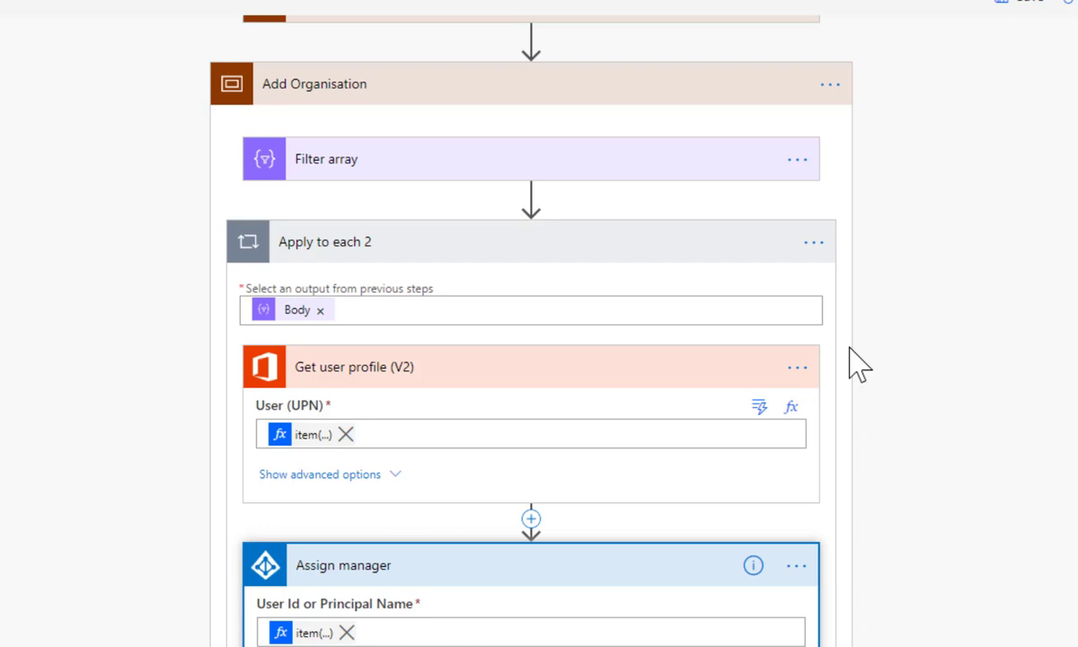
Insert a Delay action between Add Users and Add Organisation
click(558, 81)
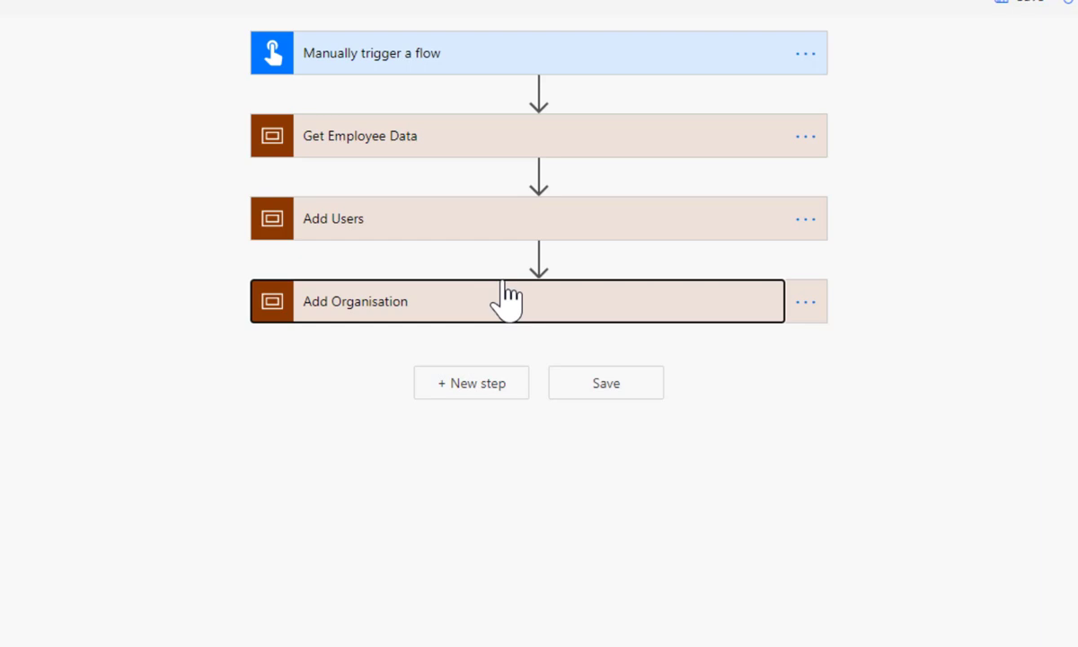
click(539, 258)
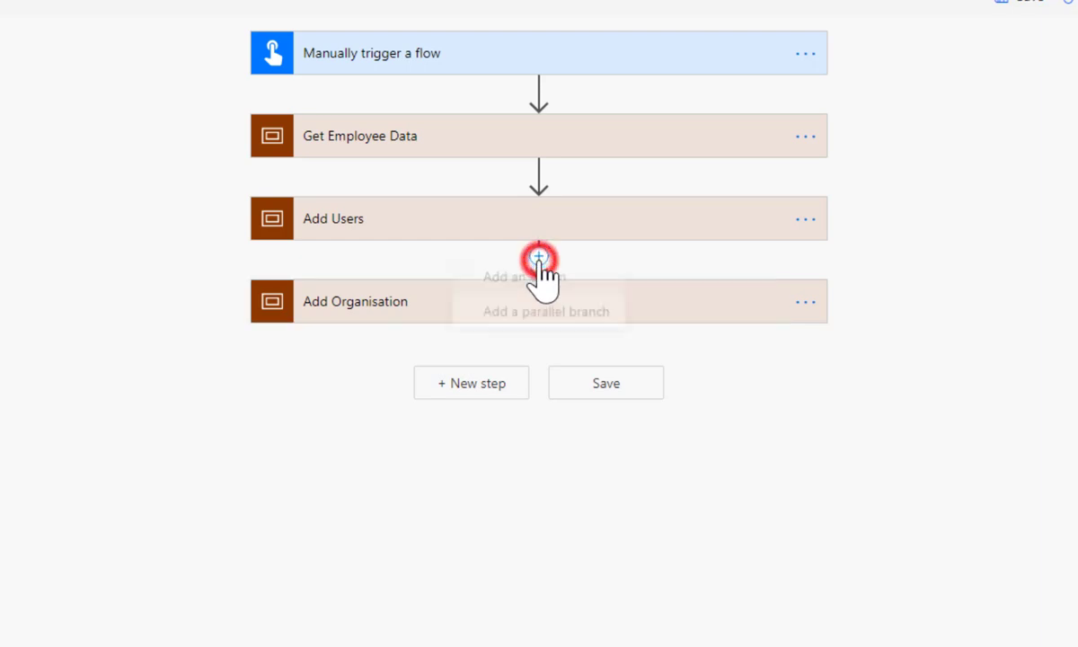
click(529, 283)
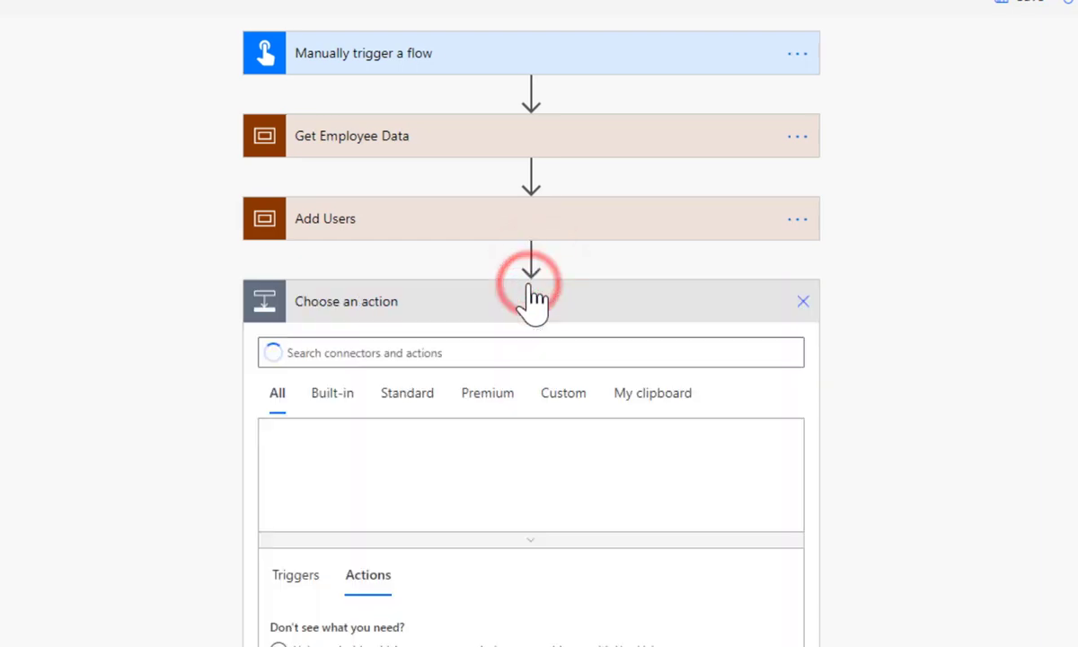
text(delay)
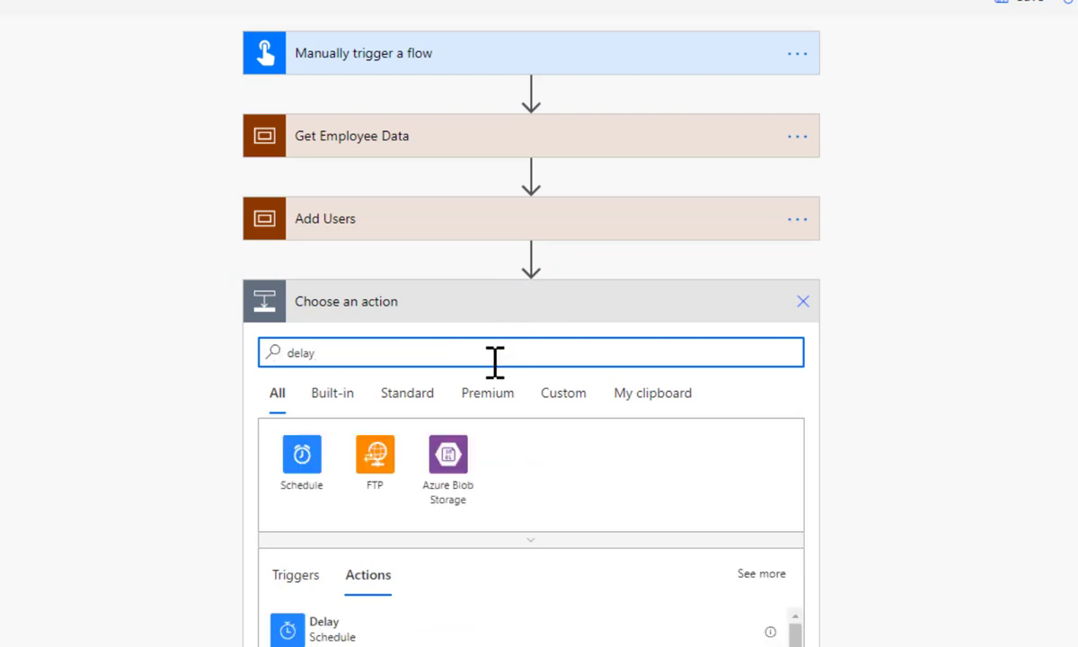
click(339, 634)
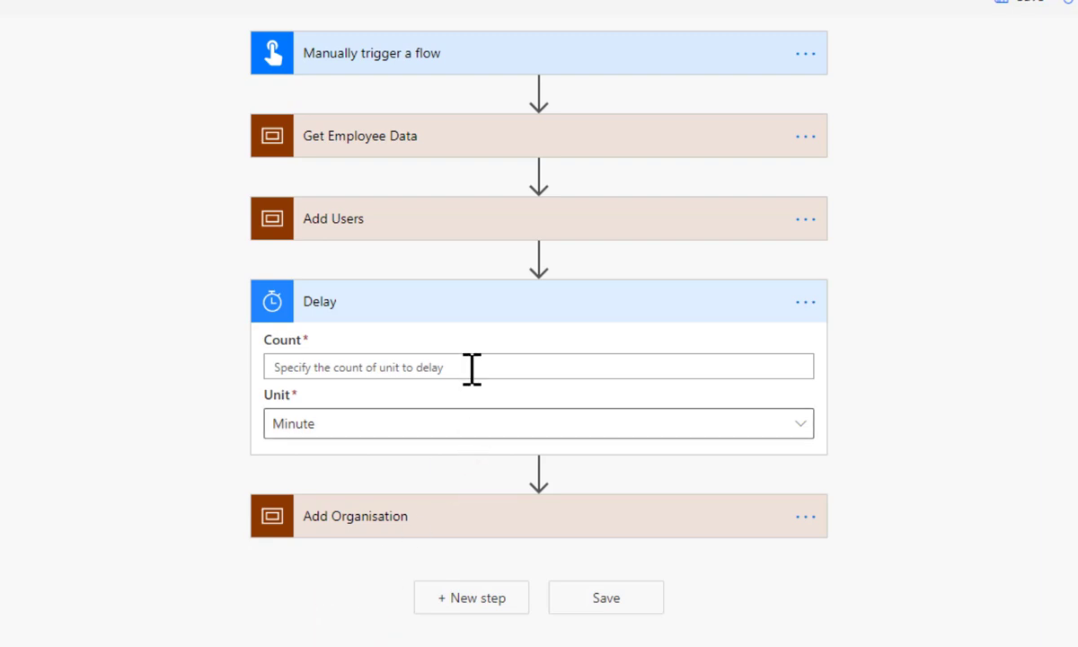
Set the Delay to 30 Second and save the flow
click(472, 366)
text(30)
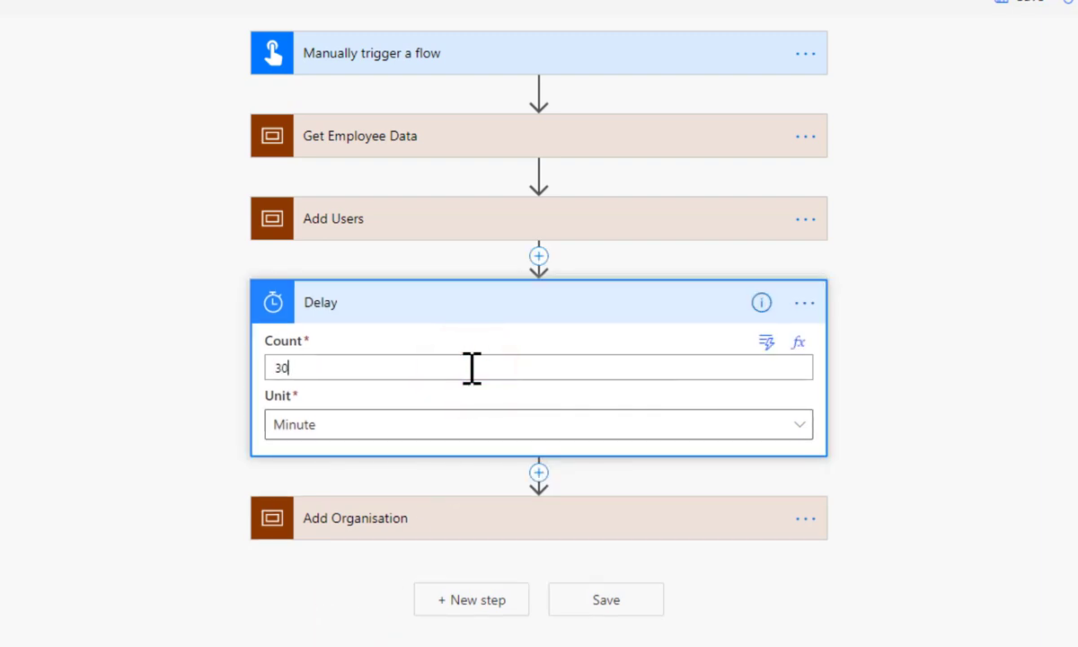
click(461, 424)
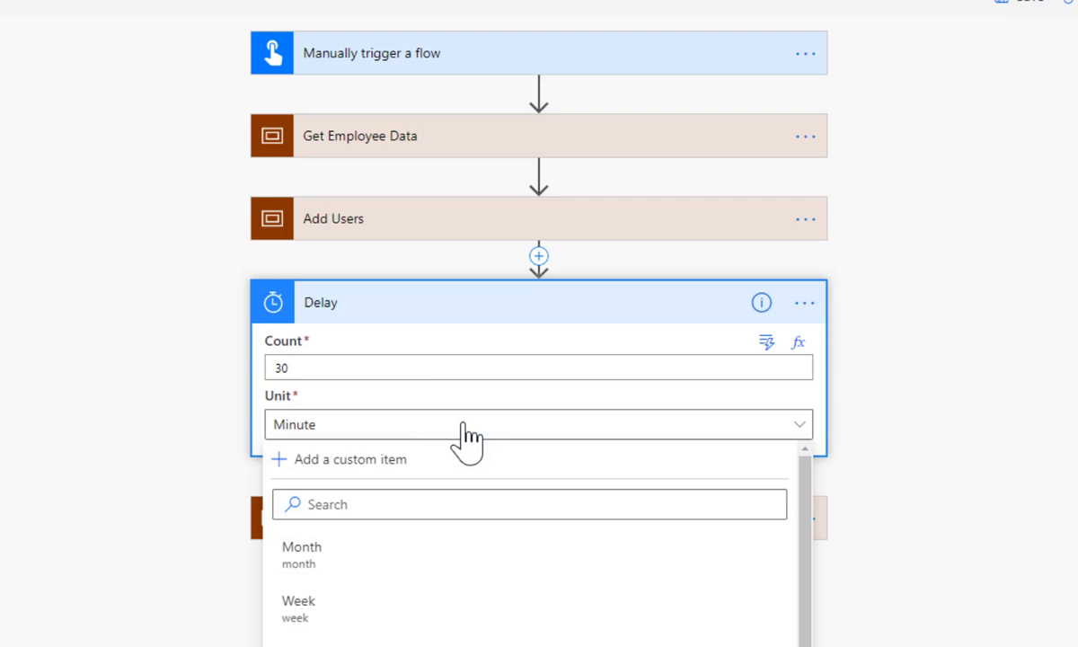
key(Down)
key(Return)
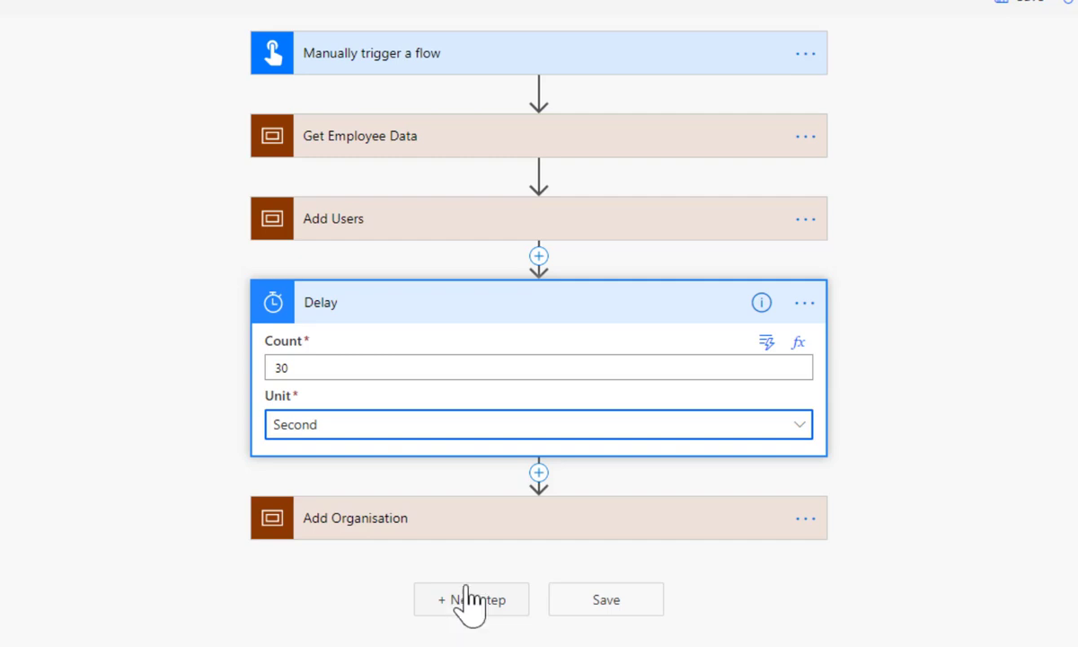
click(946, 74)
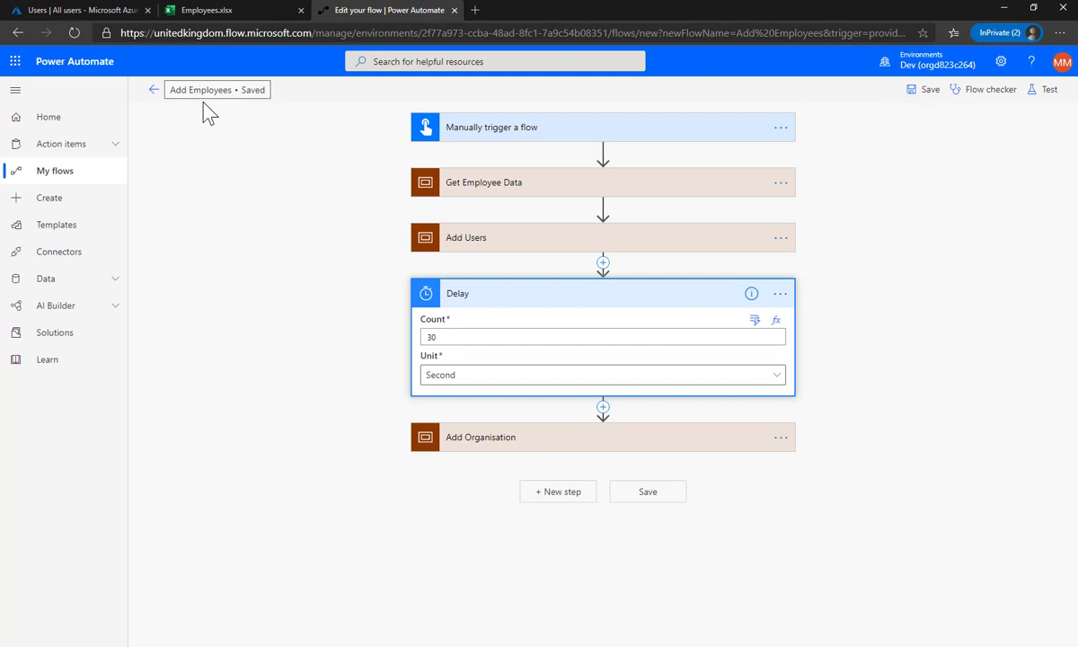
Run a manual test of Add Employees, accepting connections, and watch the run complete
click(81, 12)
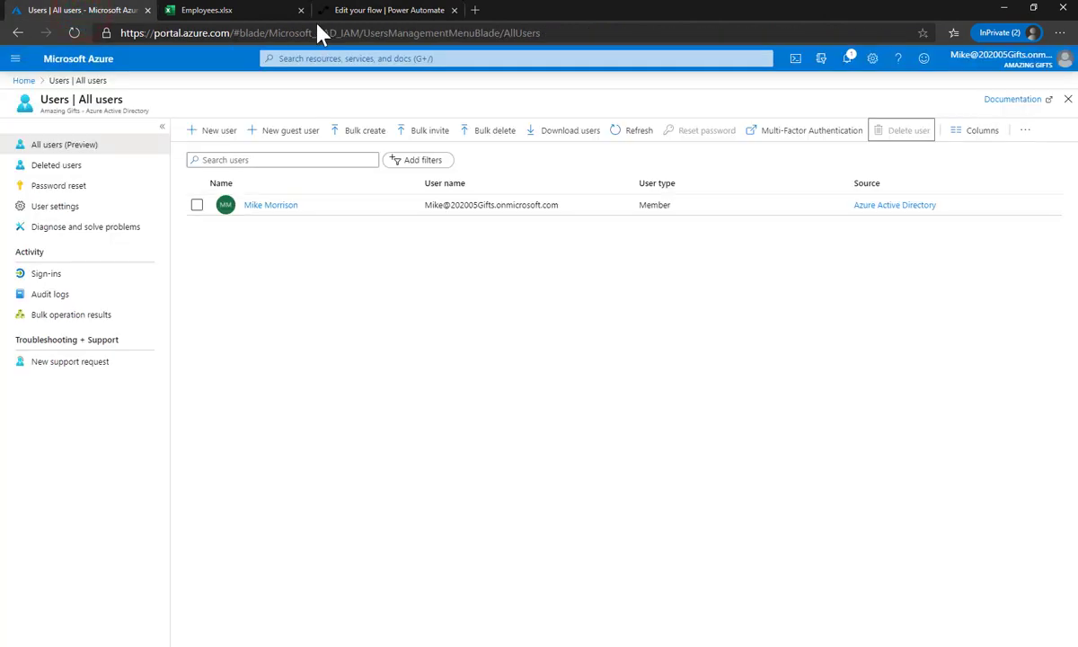
click(364, 13)
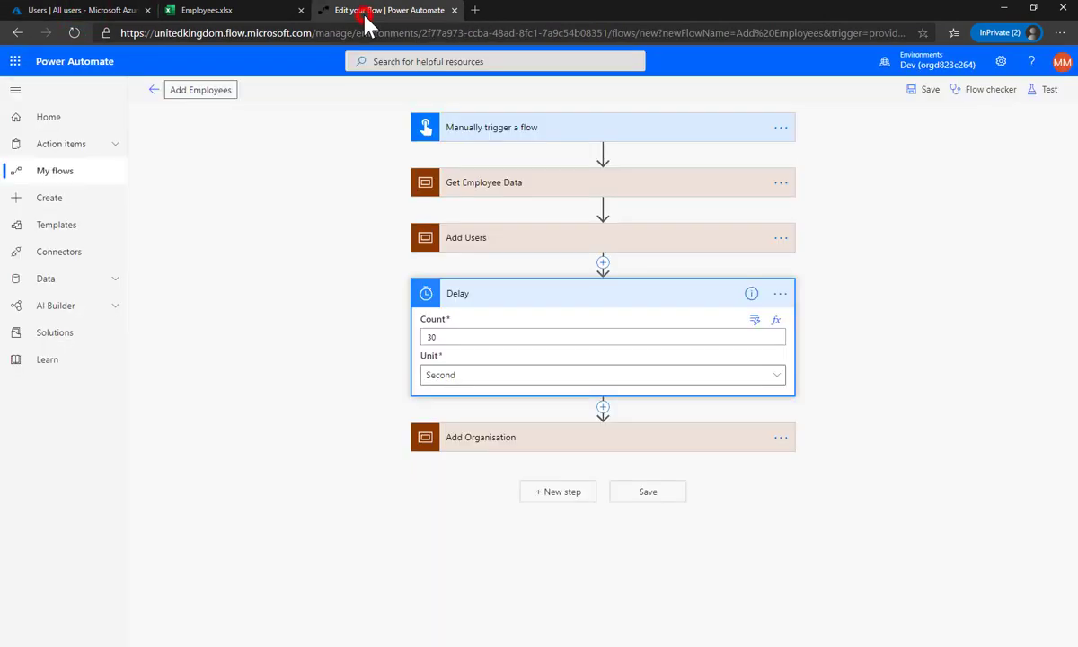
click(1045, 97)
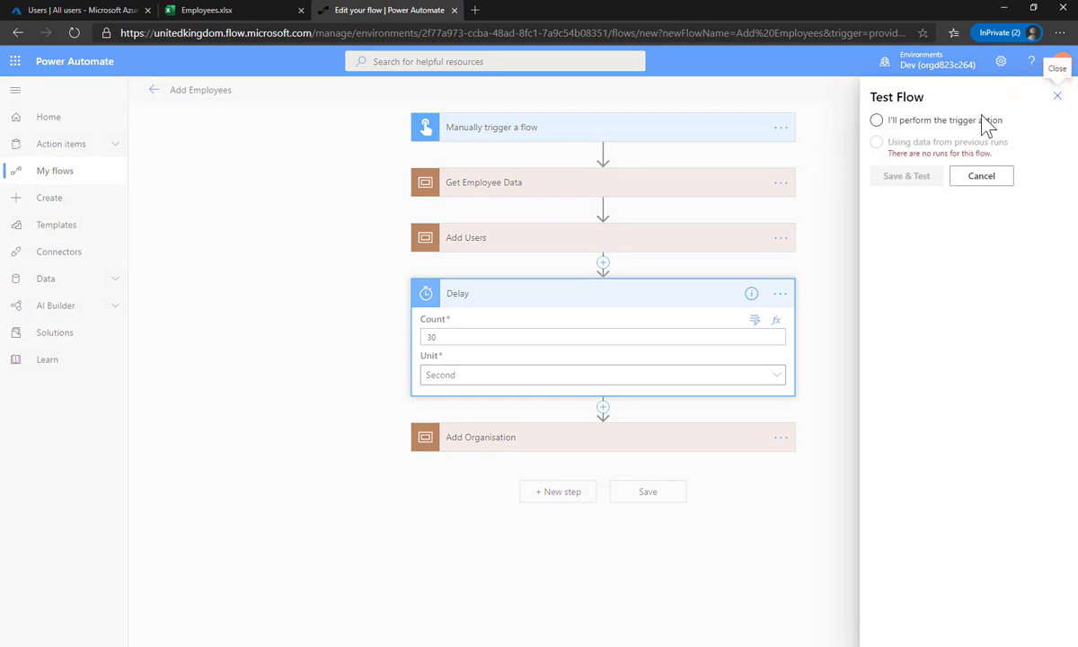
click(955, 123)
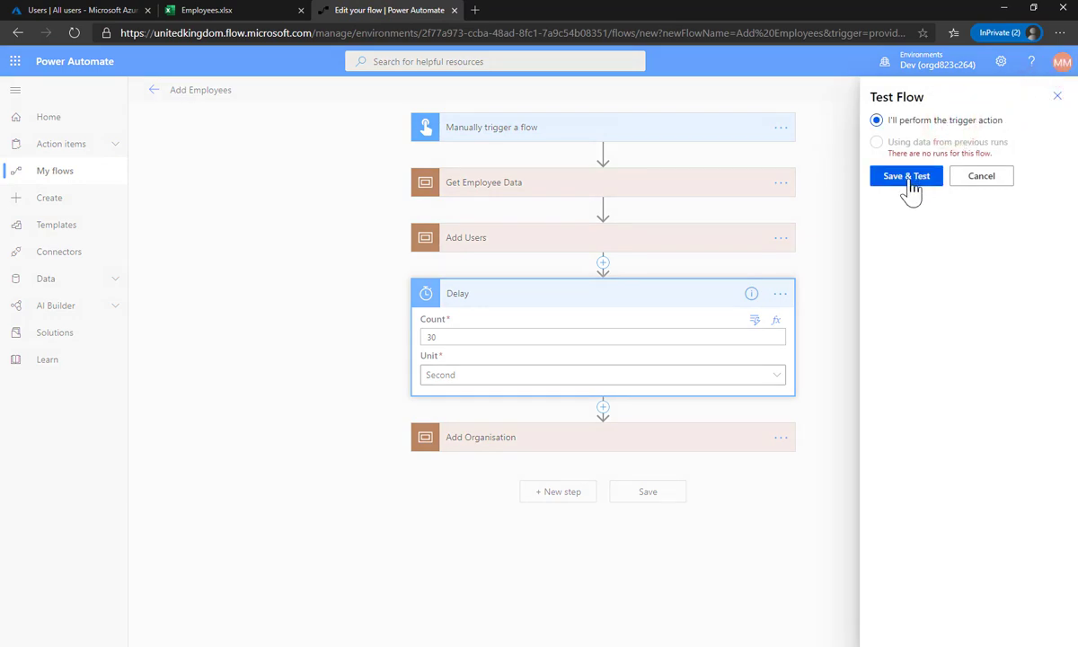
click(910, 180)
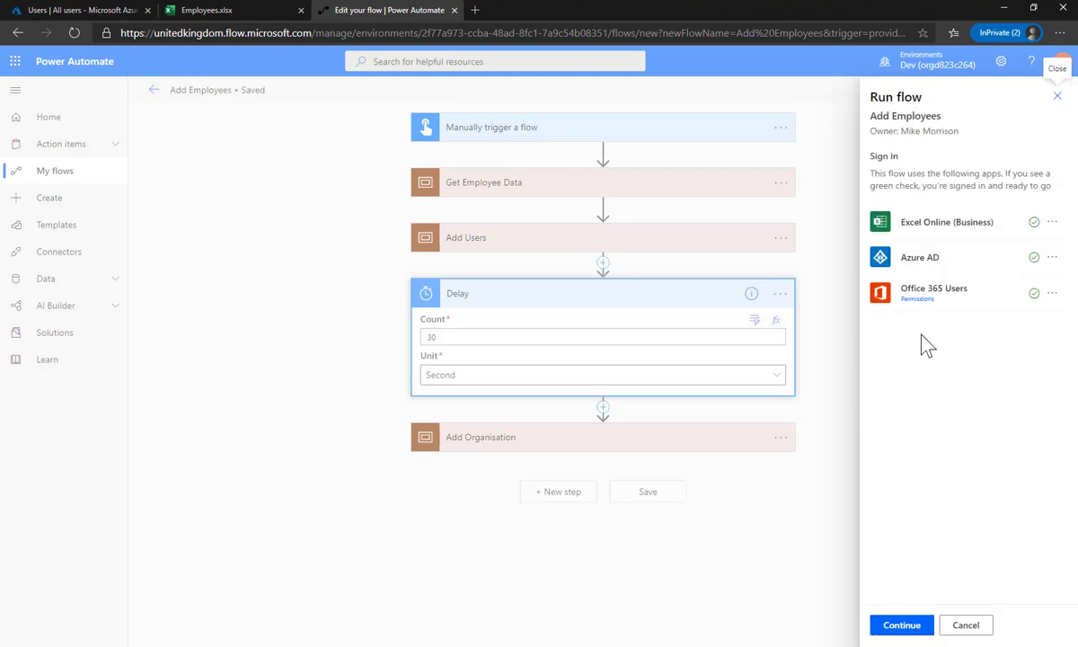
click(899, 629)
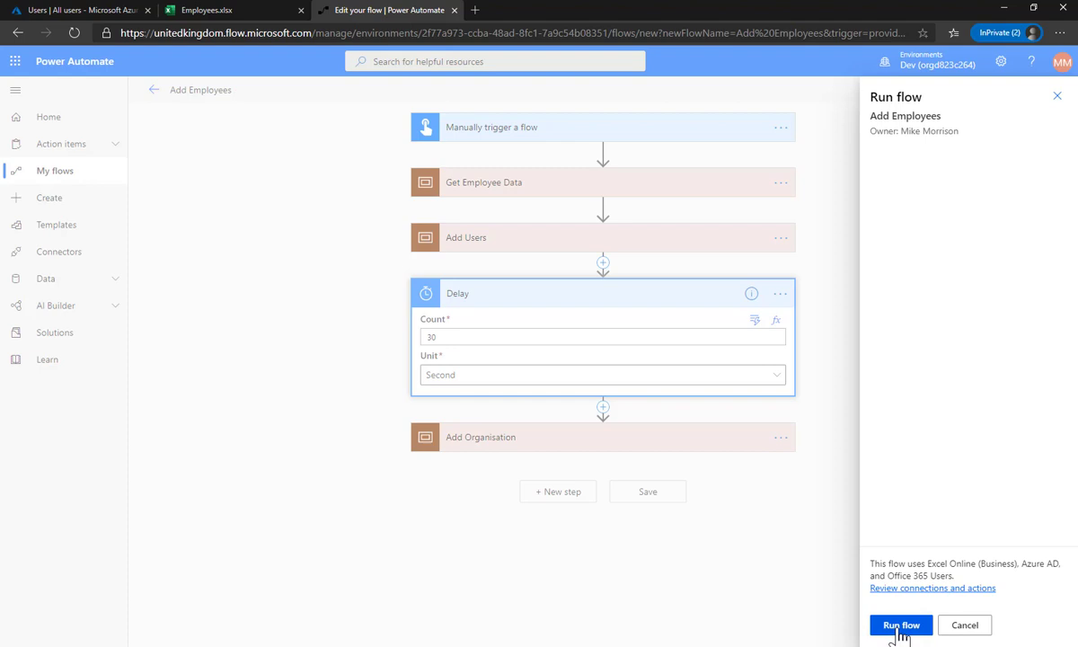
click(899, 629)
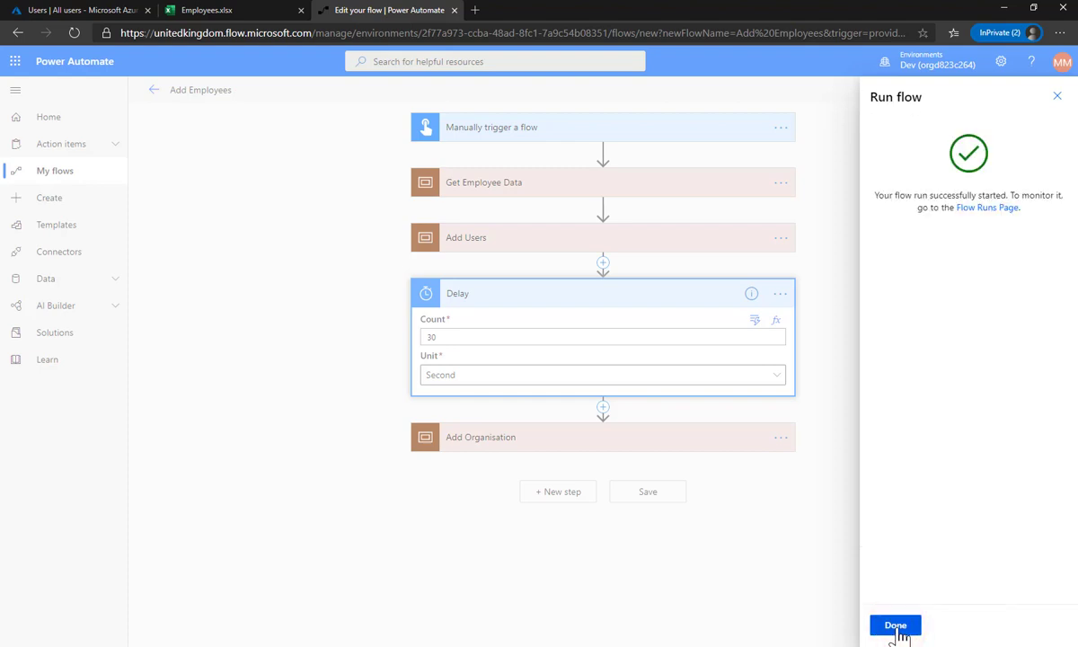
click(895, 626)
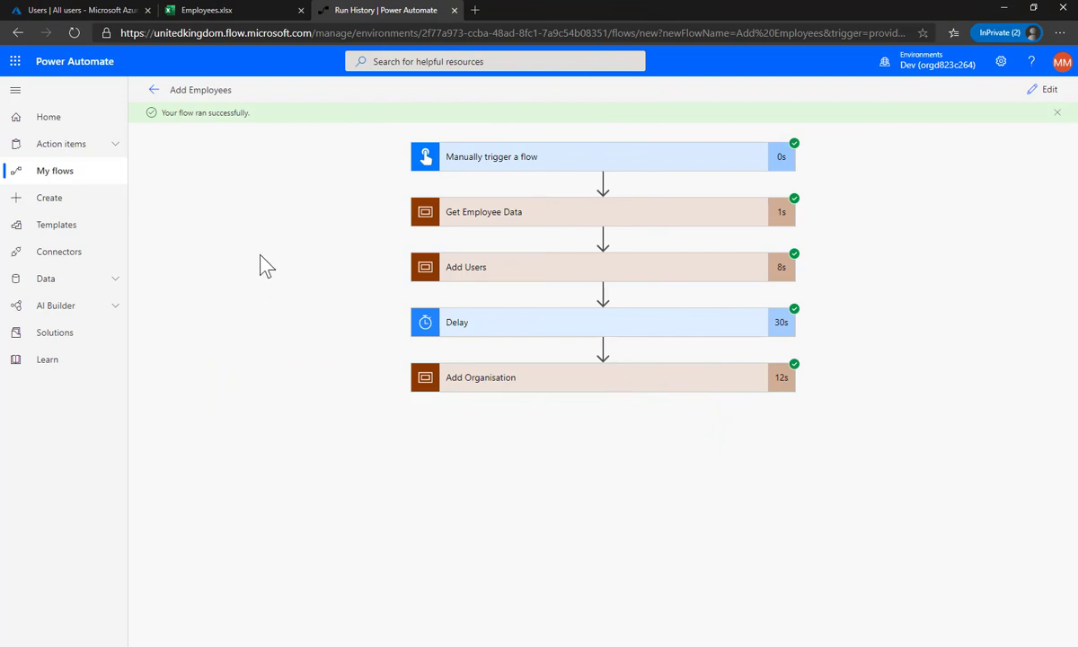
Reload the Azure users list and inspect a new employee's profile for its manager
click(74, 11)
click(322, 384)
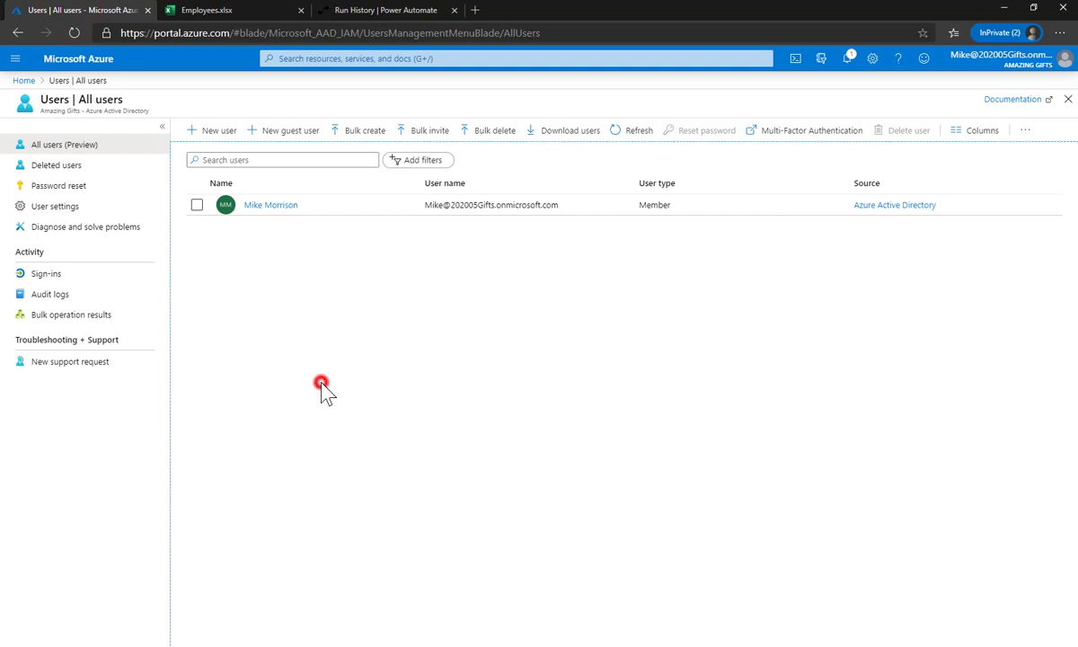
key(F5)
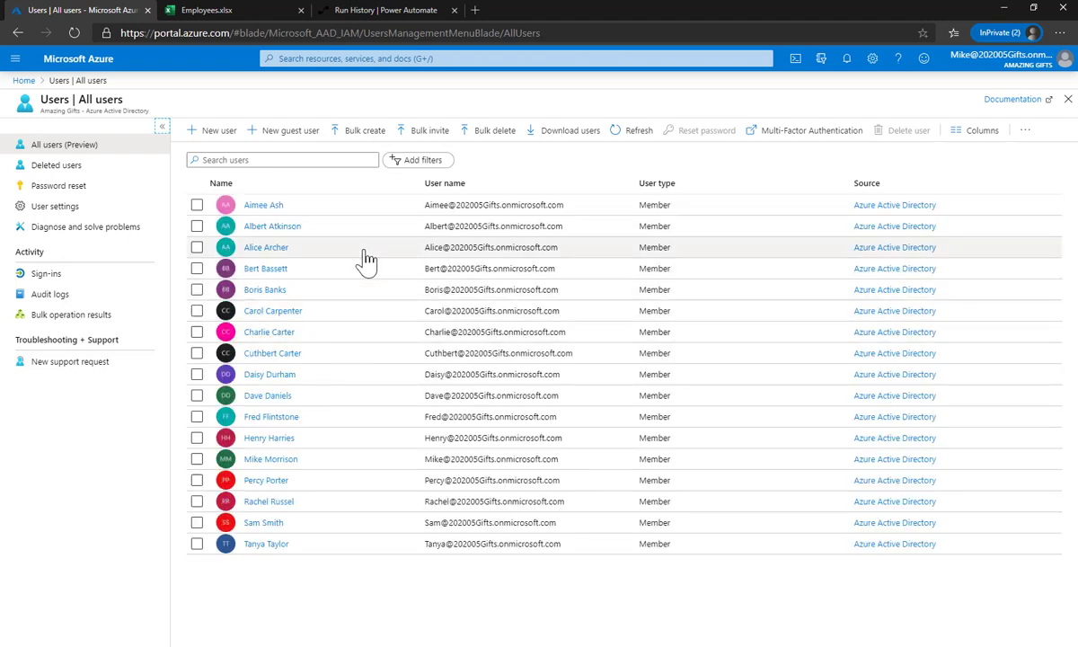
click(263, 205)
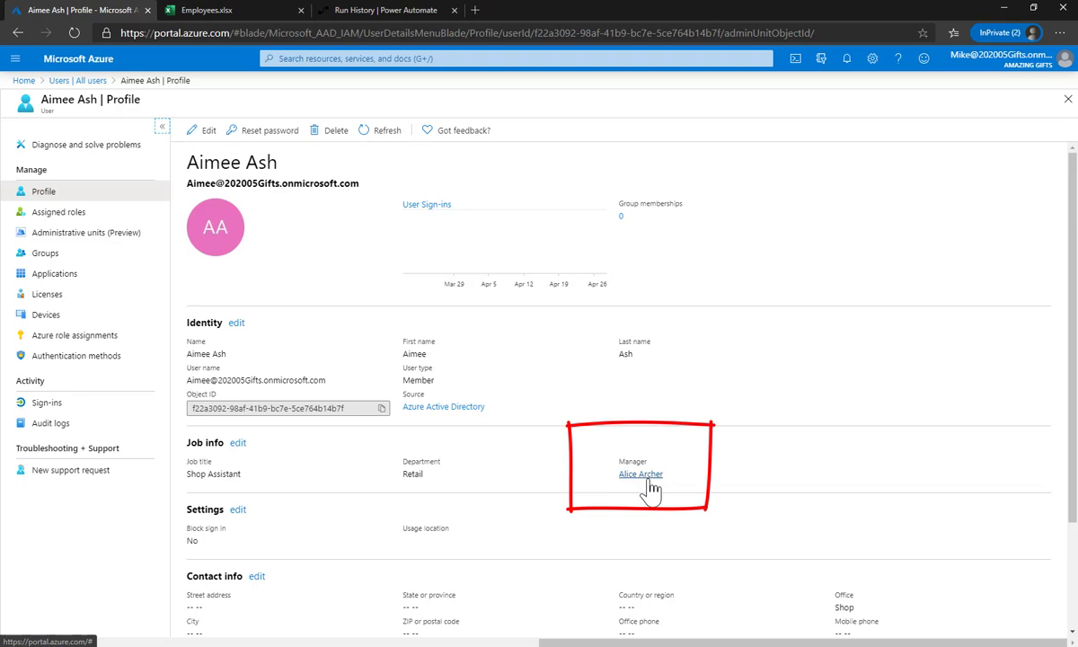
click(79, 81)
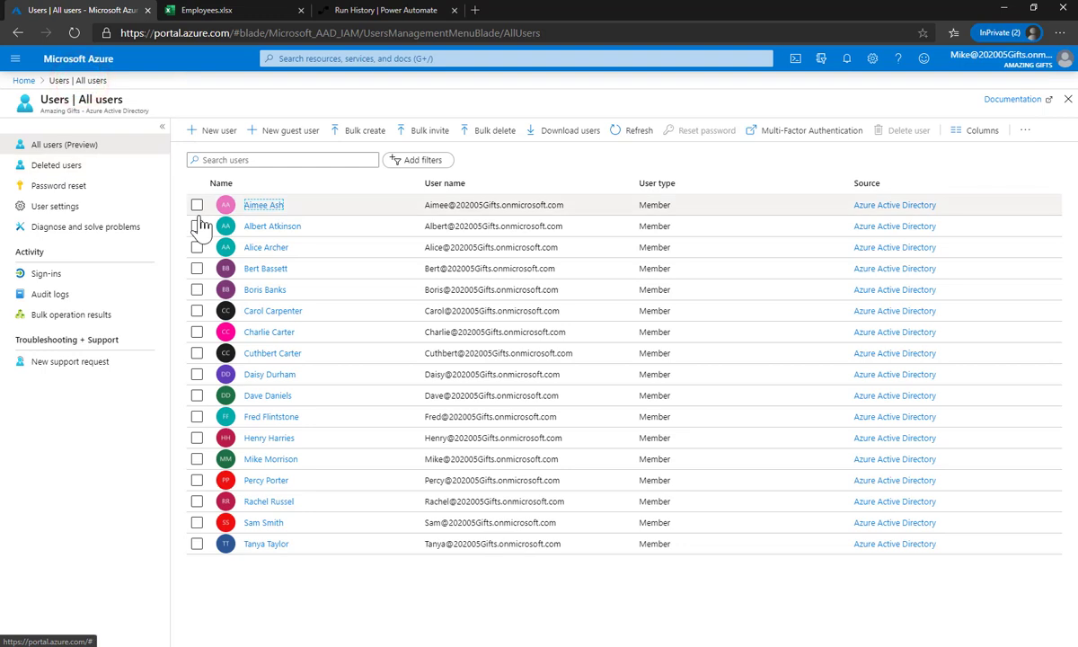
View the Employees.xlsx spreadsheet, then return to the flow's Run History
click(232, 11)
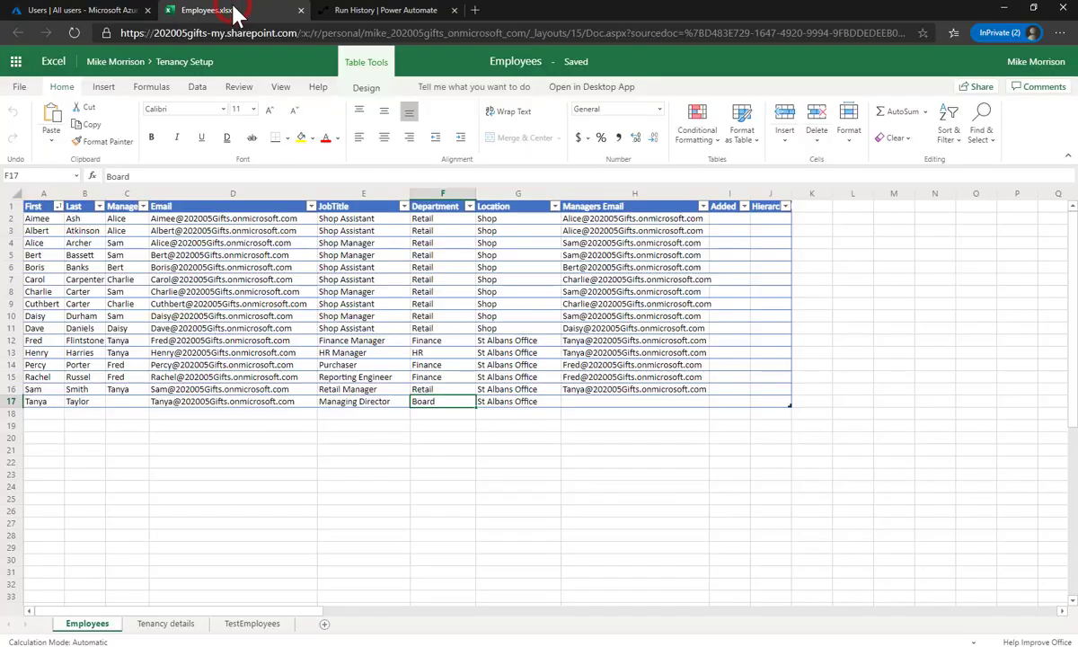
click(361, 13)
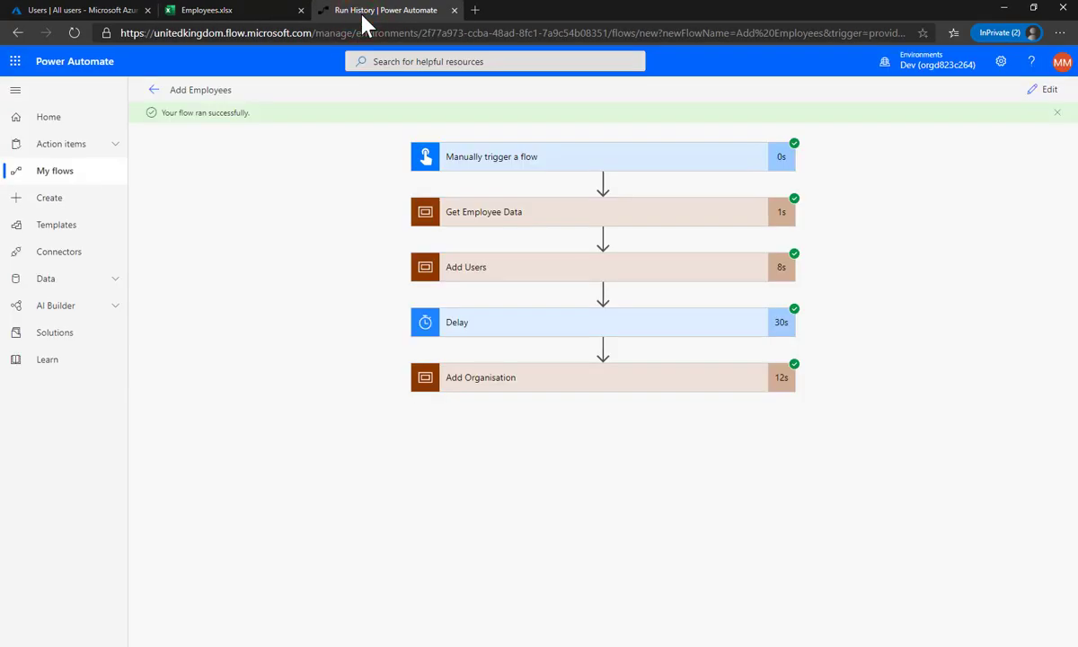